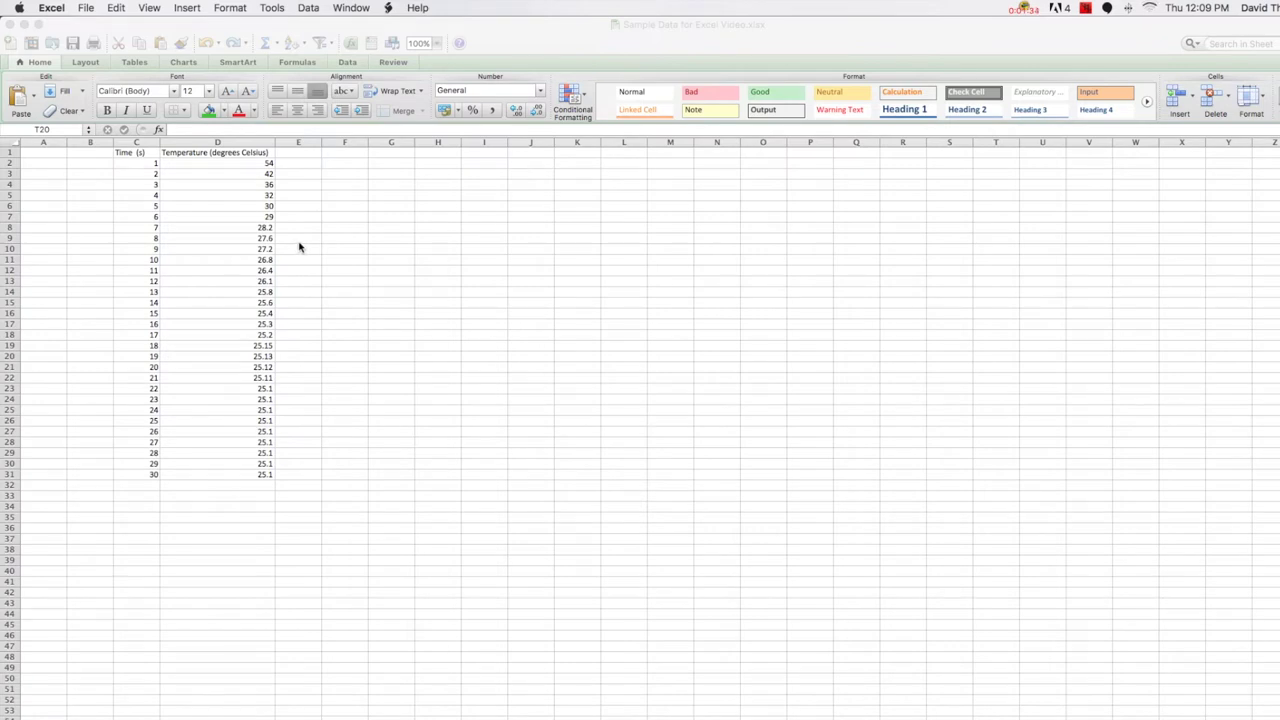
- Select columns C and D, Time and Temperature, including their headers
click(154, 143)
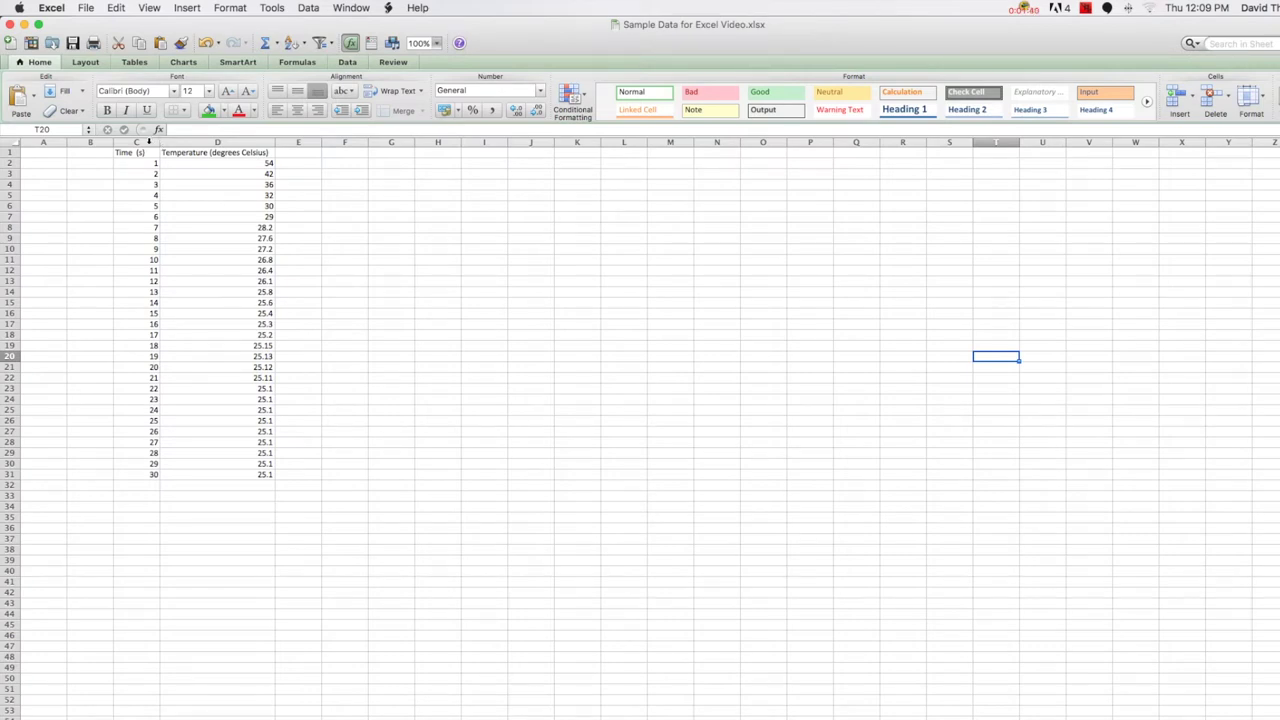
click(149, 143)
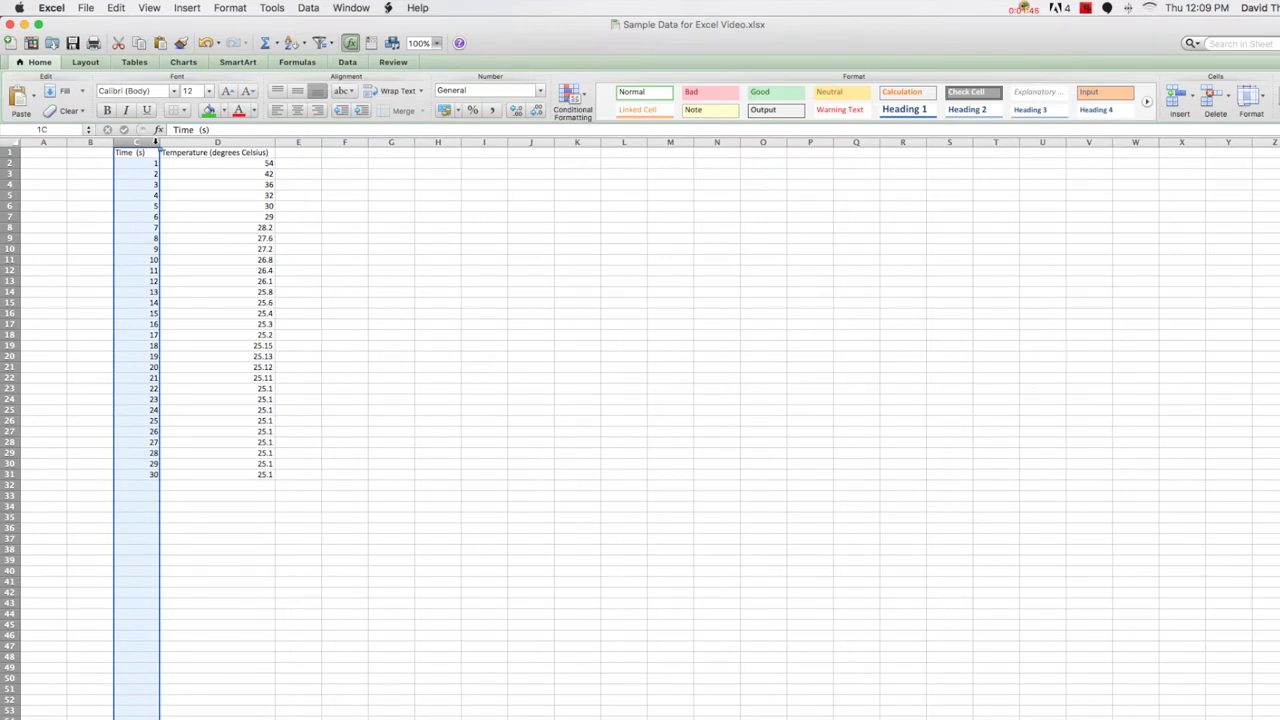
drag(155, 142, 178, 142)
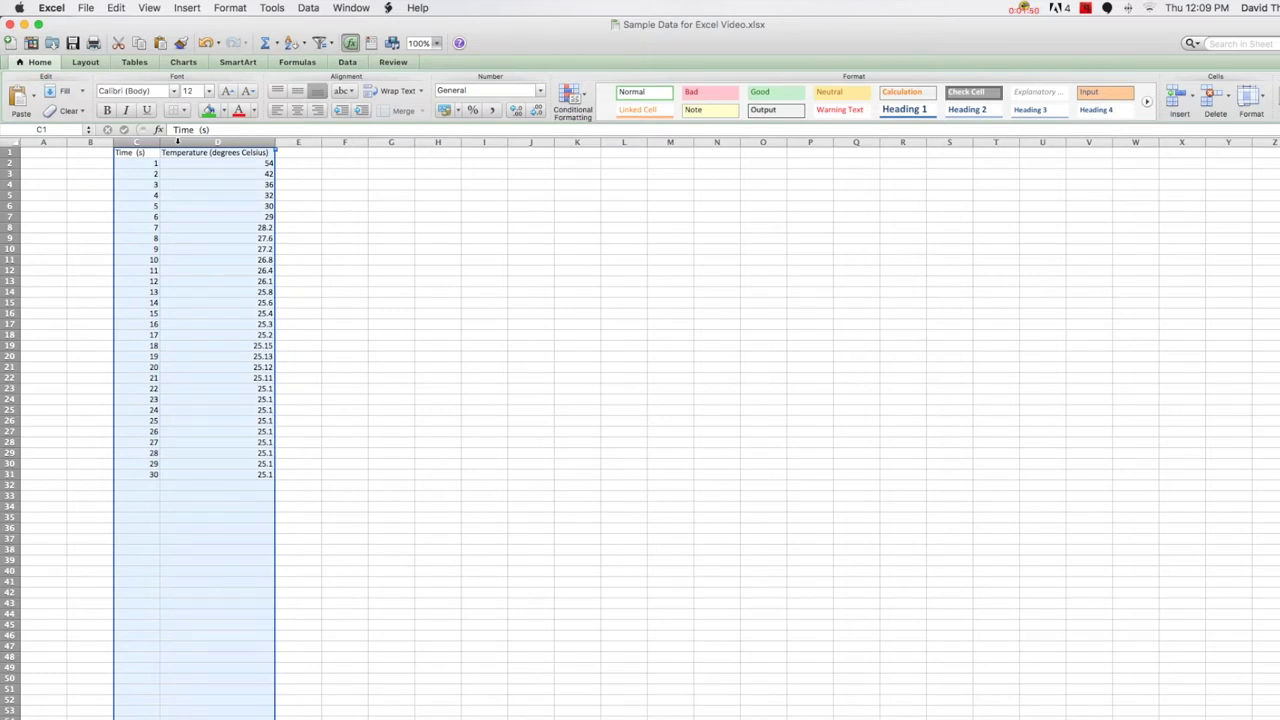
click(177, 195)
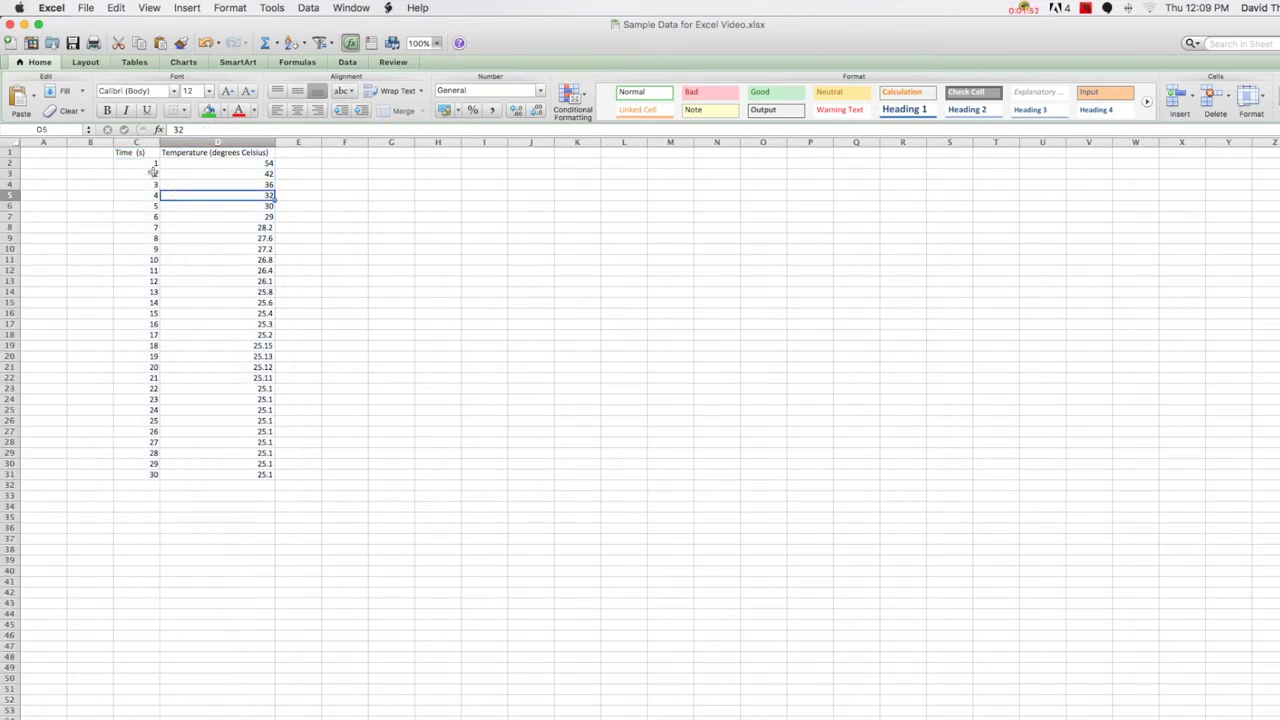
drag(150, 163, 243, 472)
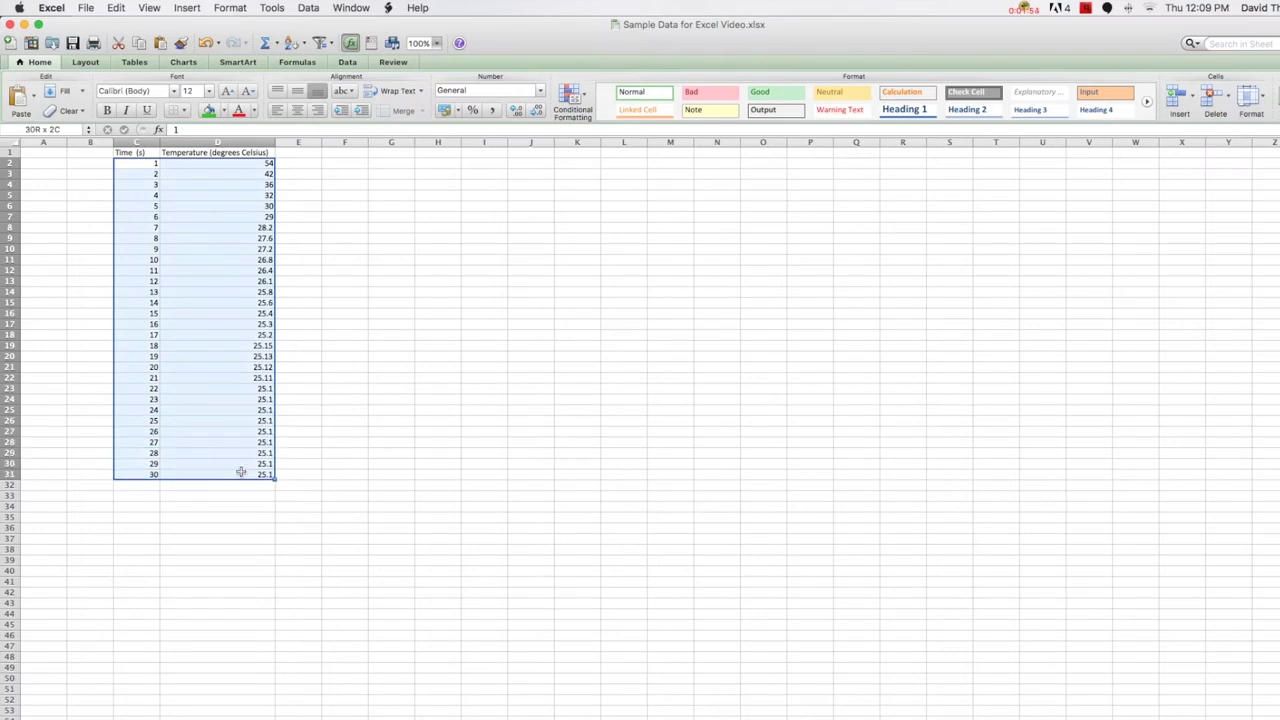
click(318, 280)
drag(147, 141, 217, 141)
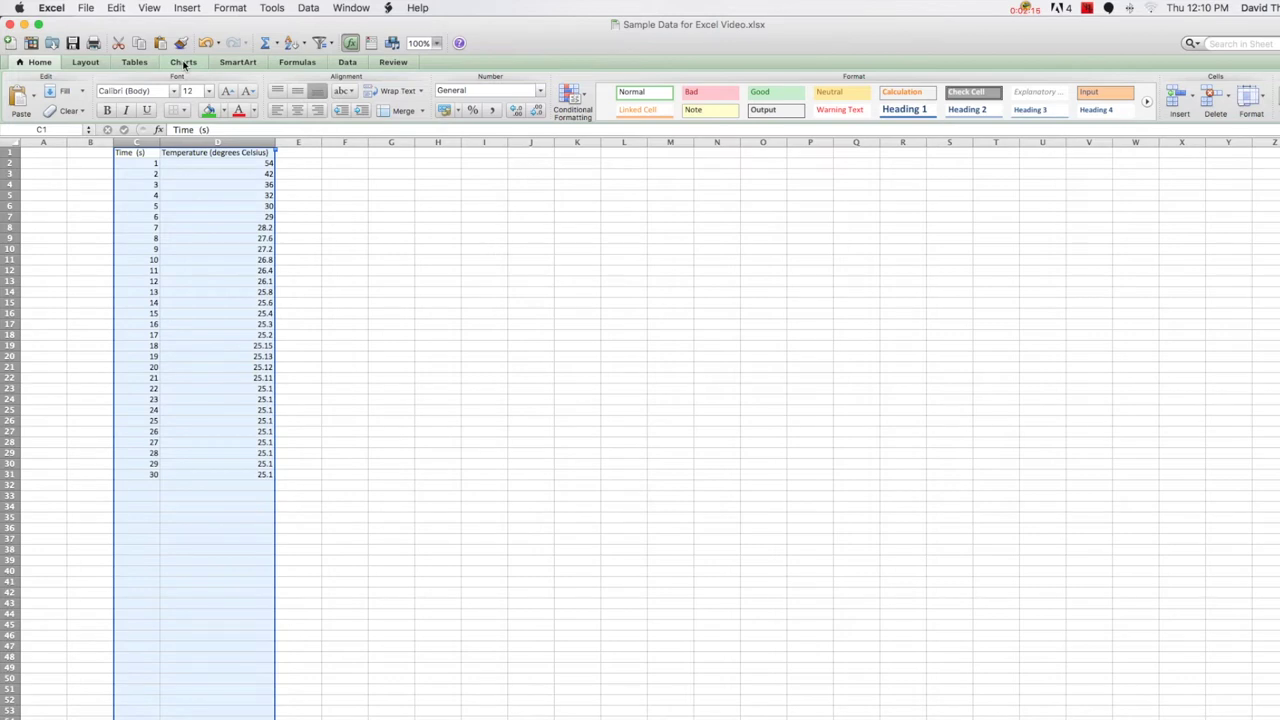
- Insert a Smooth Lined Scatter chart, move it beside the data and drag it larger
click(184, 63)
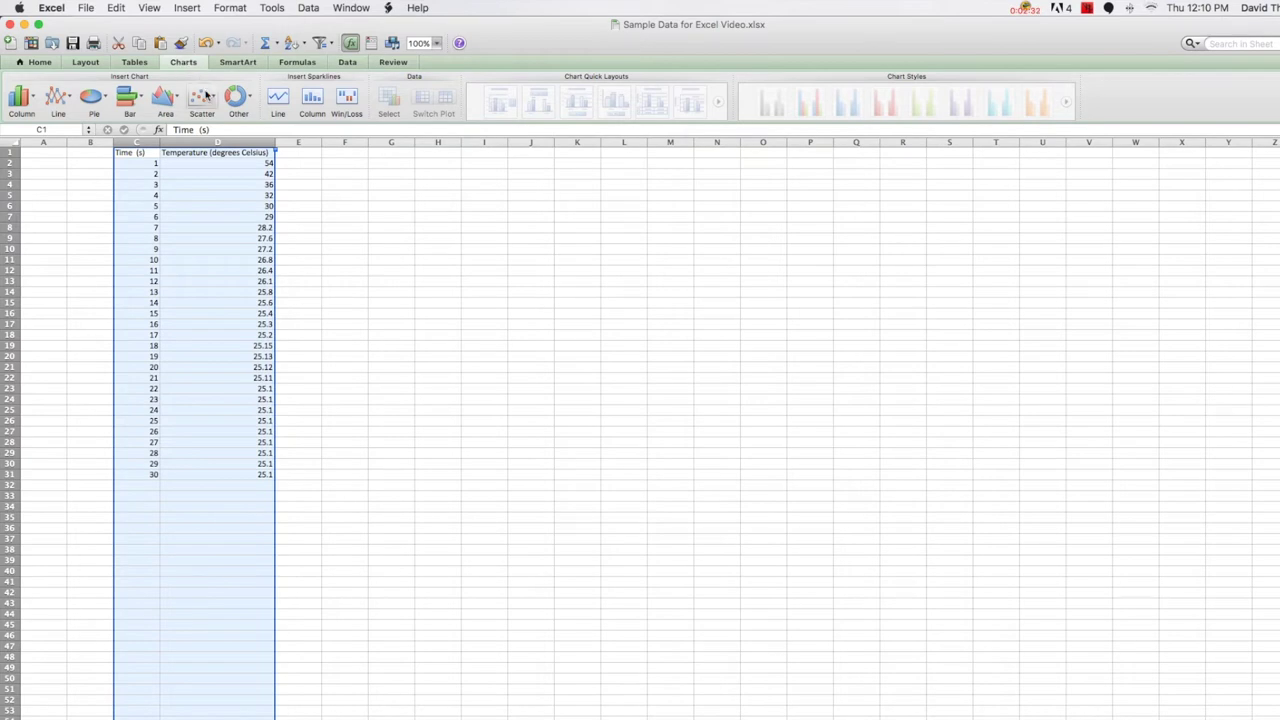
click(202, 97)
click(281, 187)
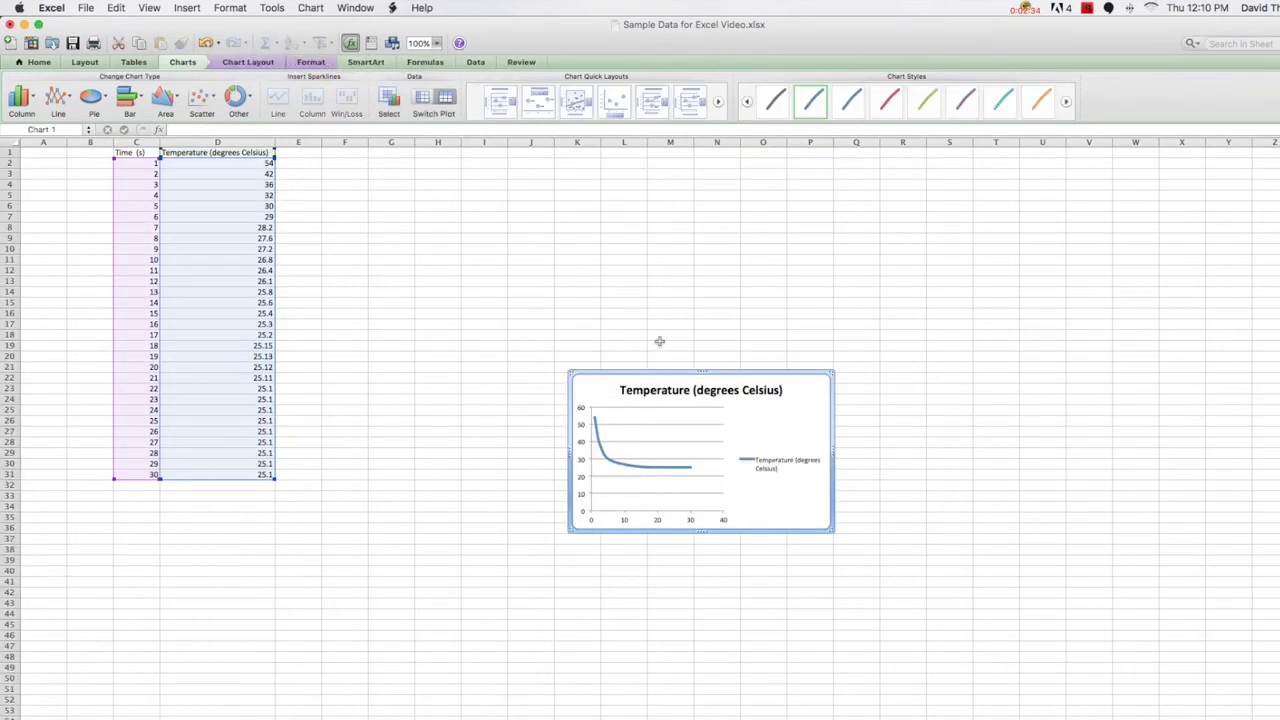
drag(646, 374, 394, 191)
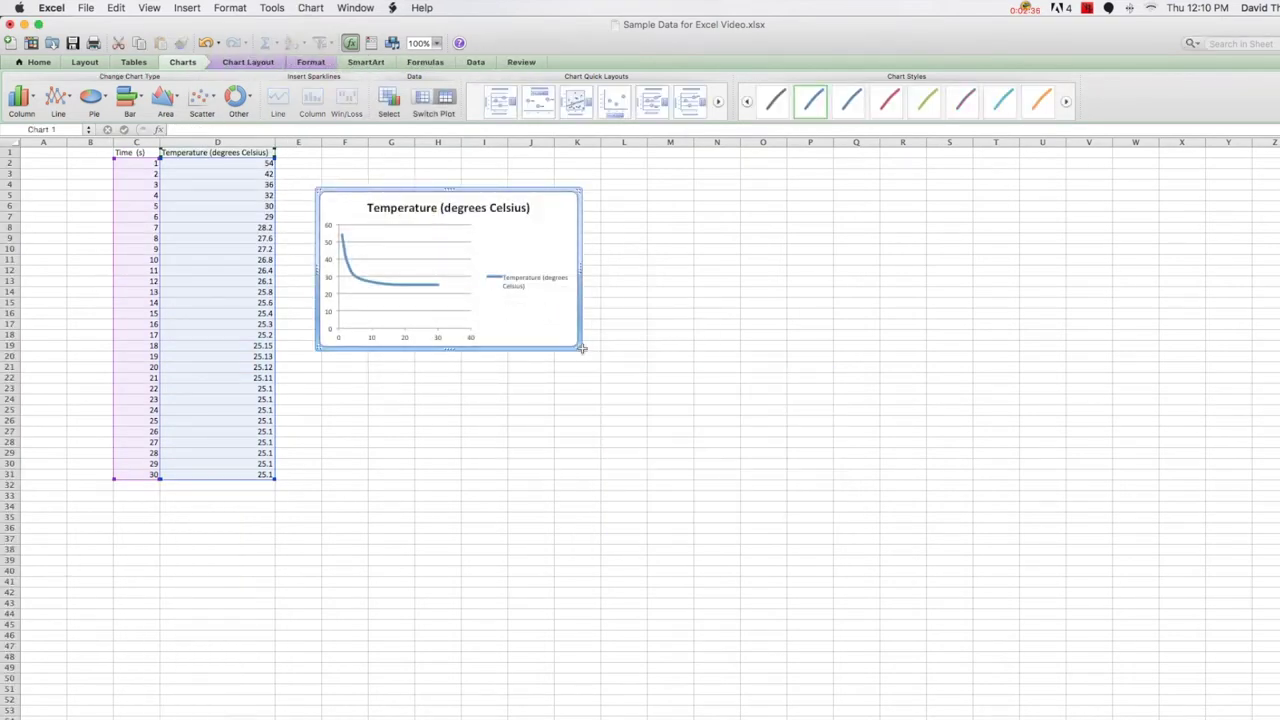
drag(579, 348, 925, 612)
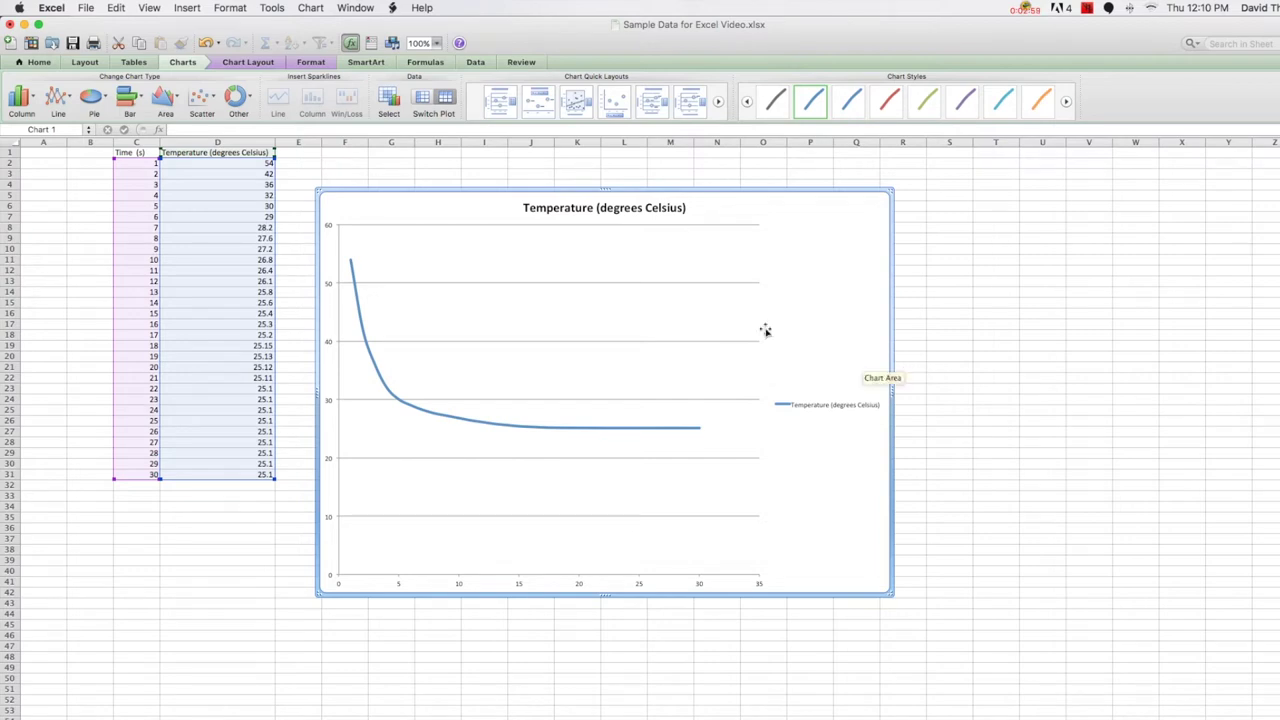
- Replace the chart title text with 'Temperature vs Time of Solution X - Trial 1'
click(581, 208)
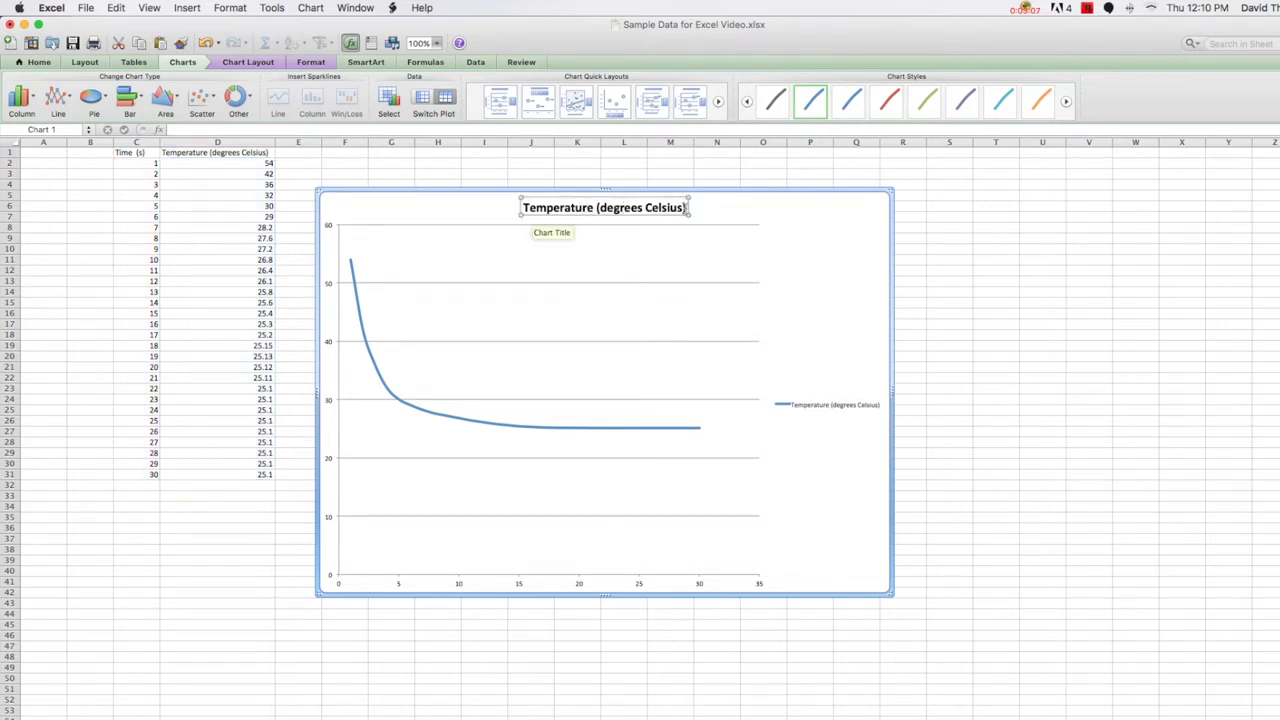
click(686, 208)
key(BackSpace)
key(BackSpace)
key(BackSpace)
key(BackSpace)
key(BackSpace)
key(BackSpace)
key(BackSpace)
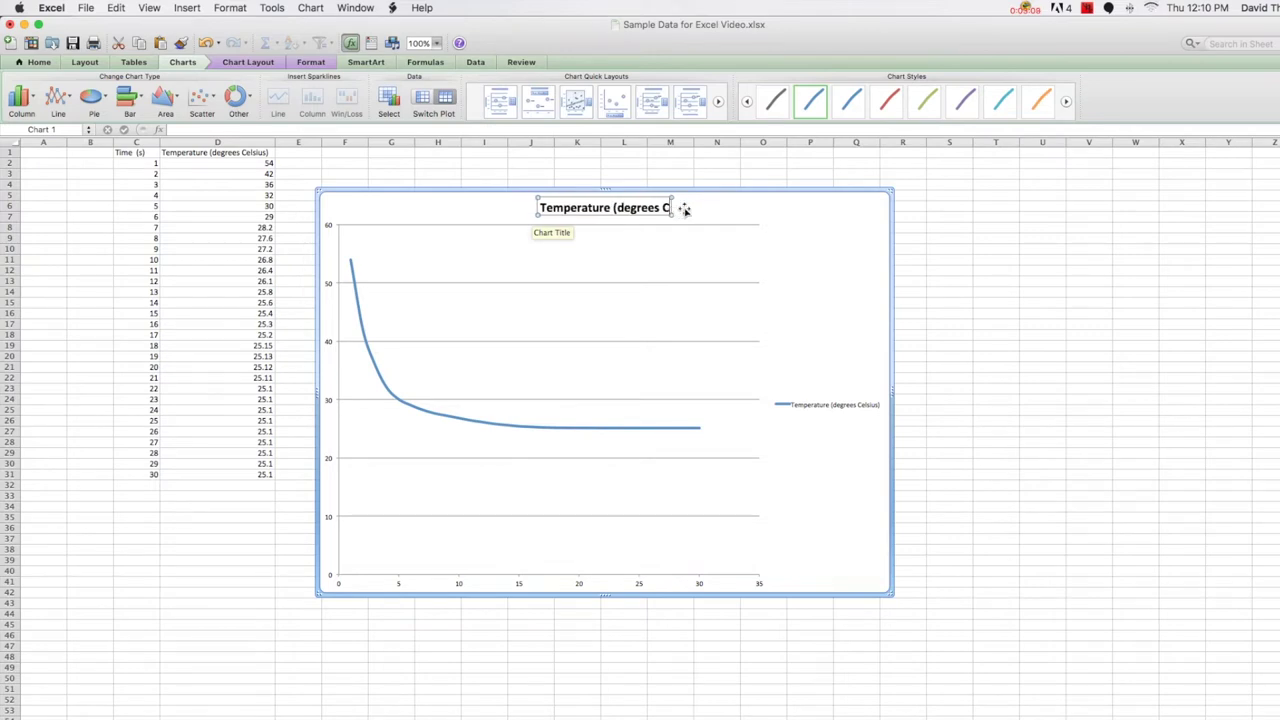
key(BackSpace)
key(BackSpace)
key(BackSpace)
key(BackSpace)
key(BackSpace)
key(BackSpace)
key(BackSpace)
key(BackSpace)
key(BackSpace)
key(BackSpace)
key(BackSpace)
key(BackSpace)
key(BackSpace)
key(BackSpace)
key(BackSpace)
key(BackSpace)
key(BackSpace)
key(BackSpace)
key(BackSpace)
key(BackSpace)
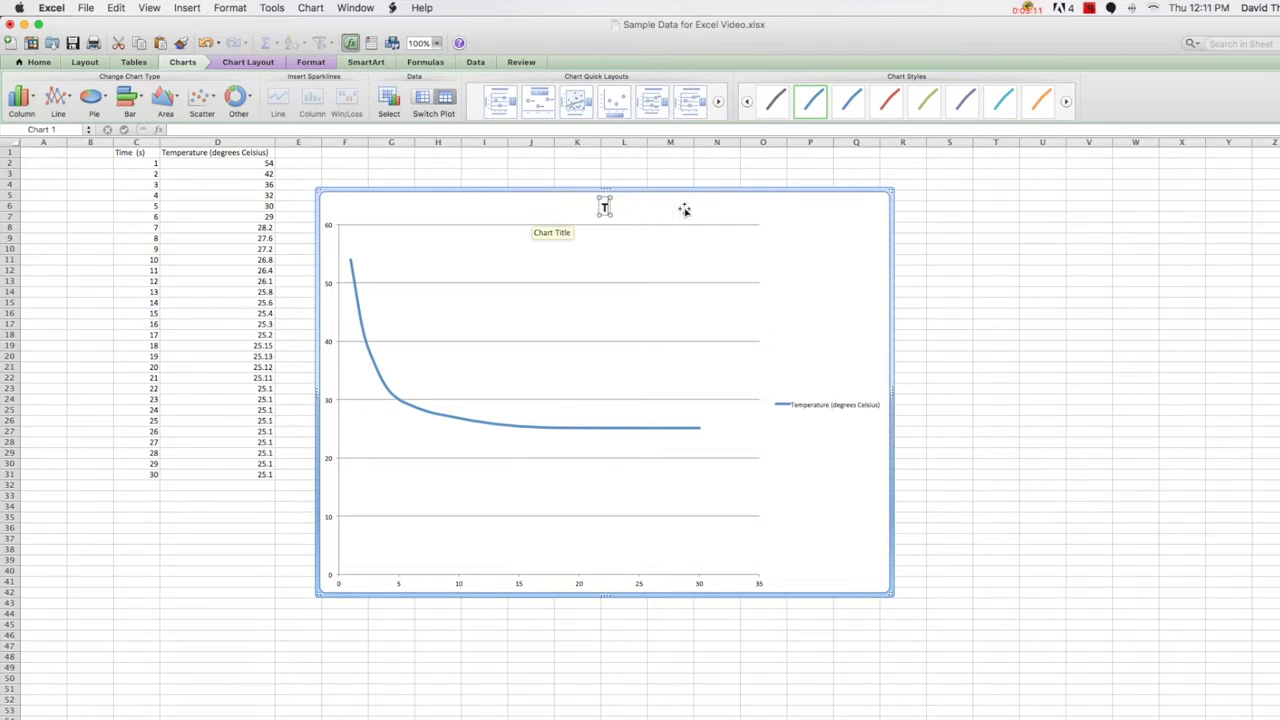
key(BackSpace)
text(Temperature vs)
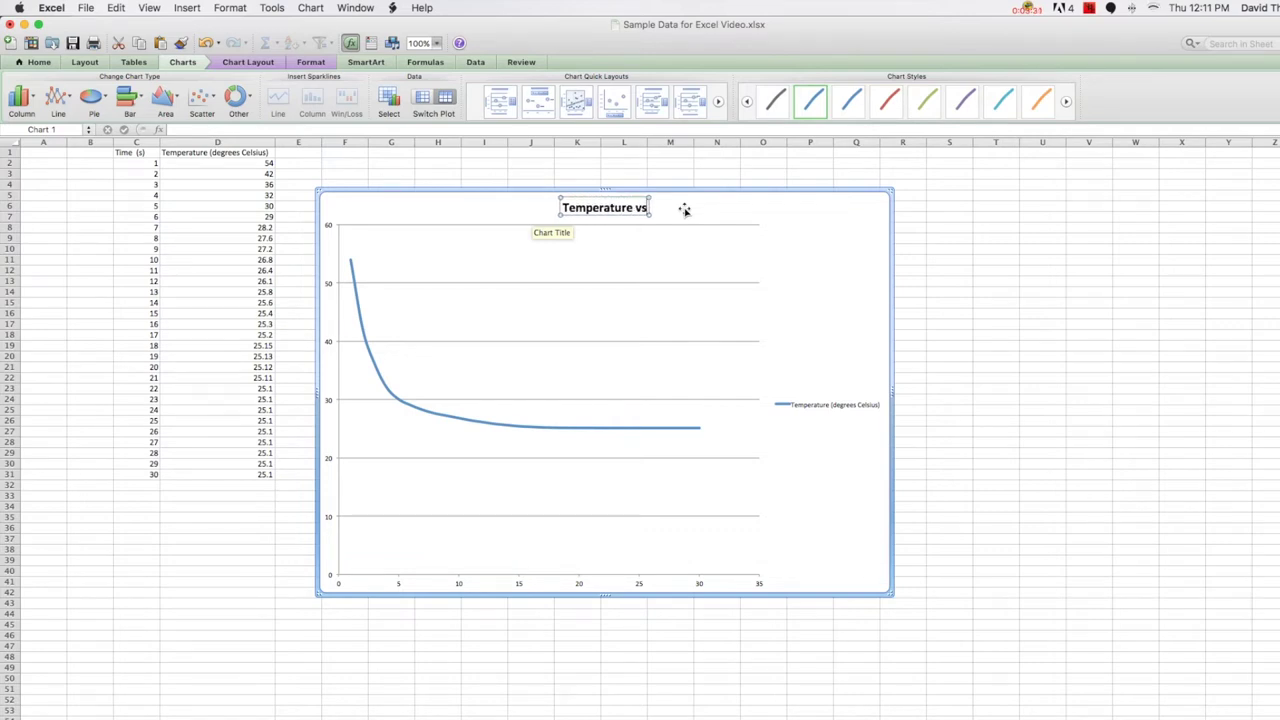
text( Time of S)
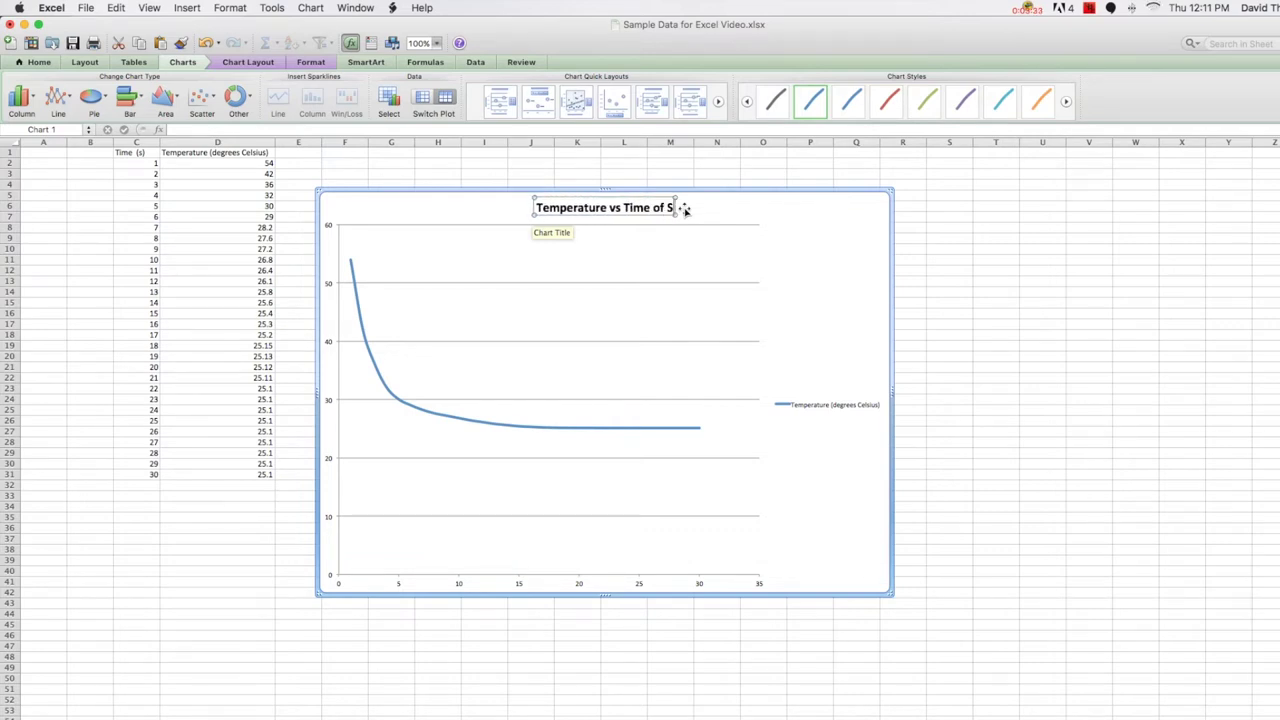
text(olution X)
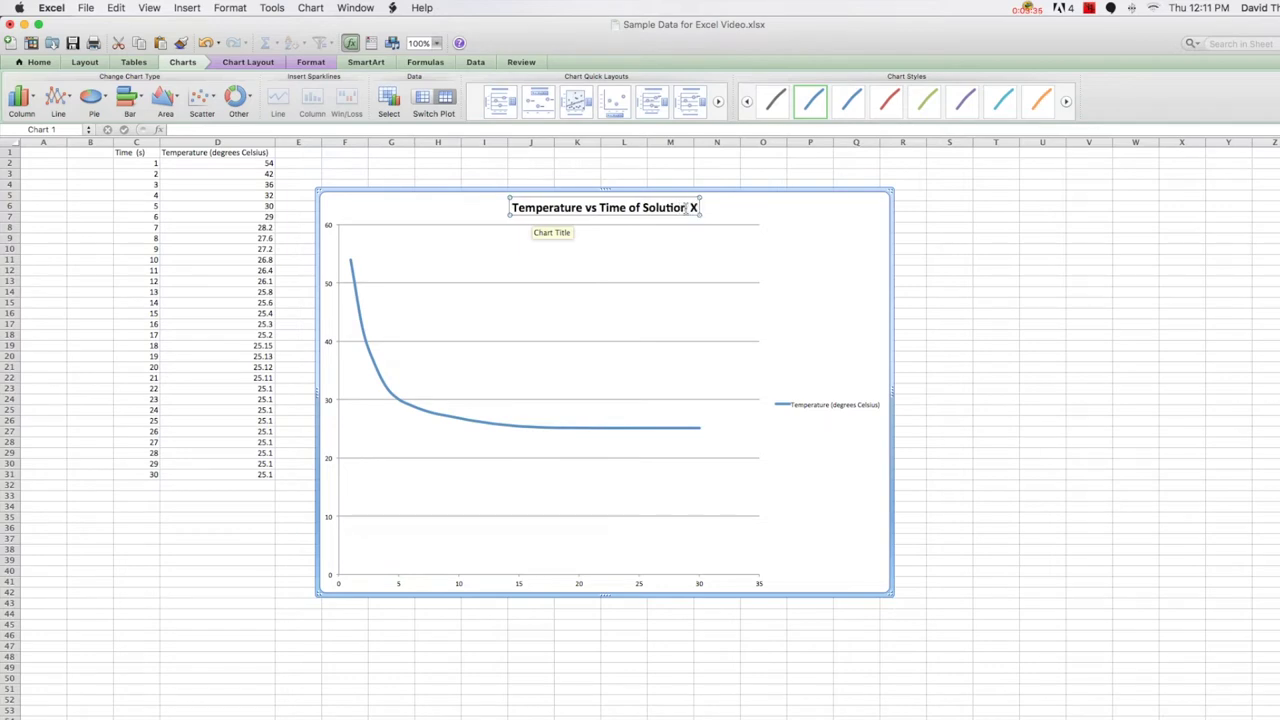
text( -)
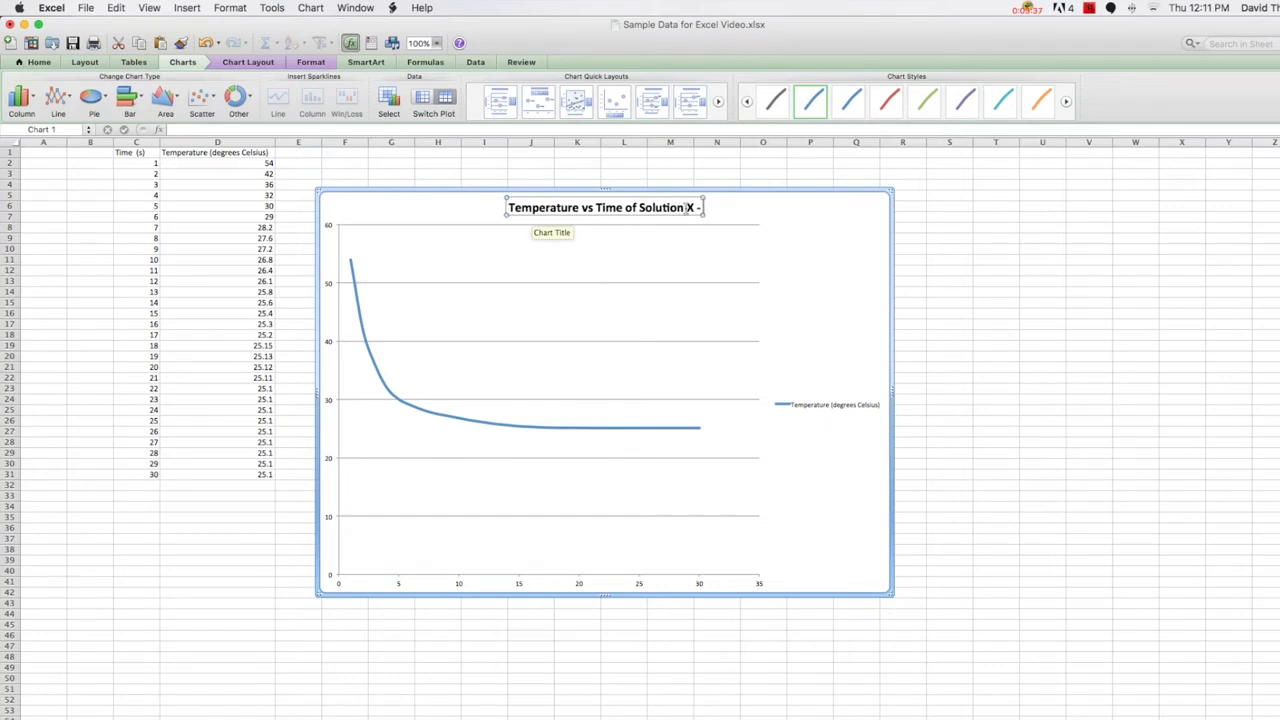
text( Trial)
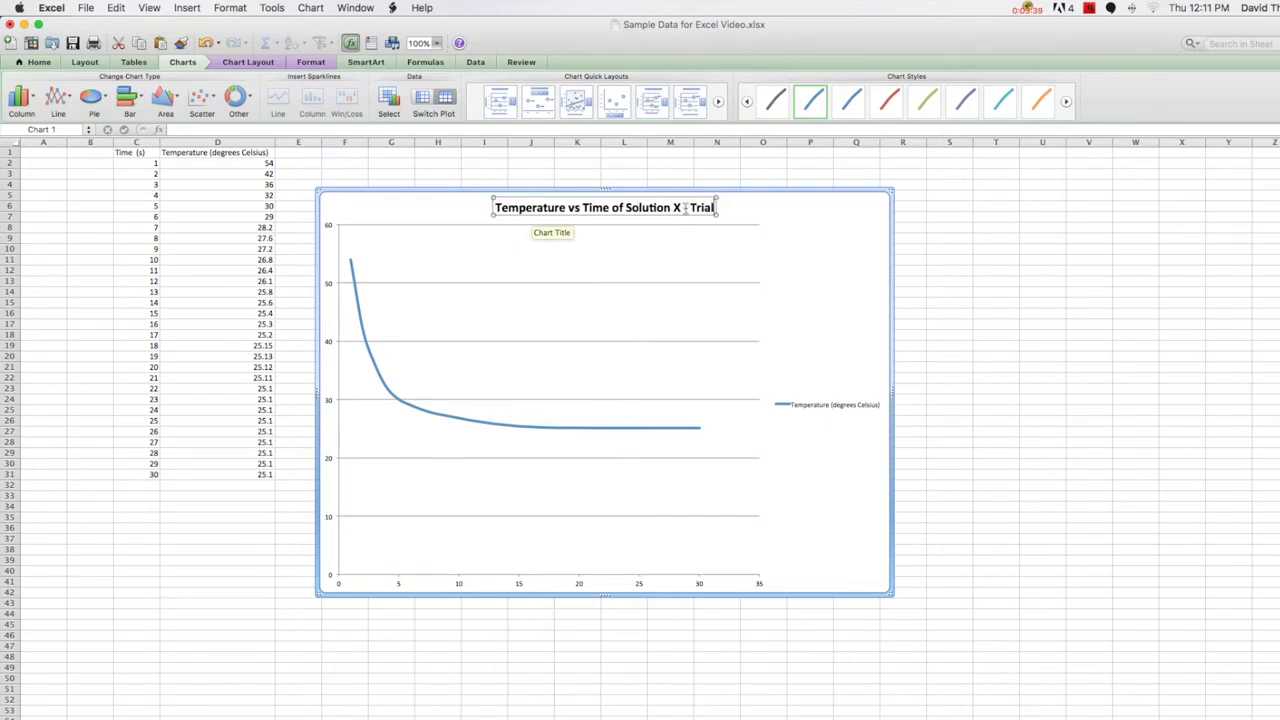
text( 1)
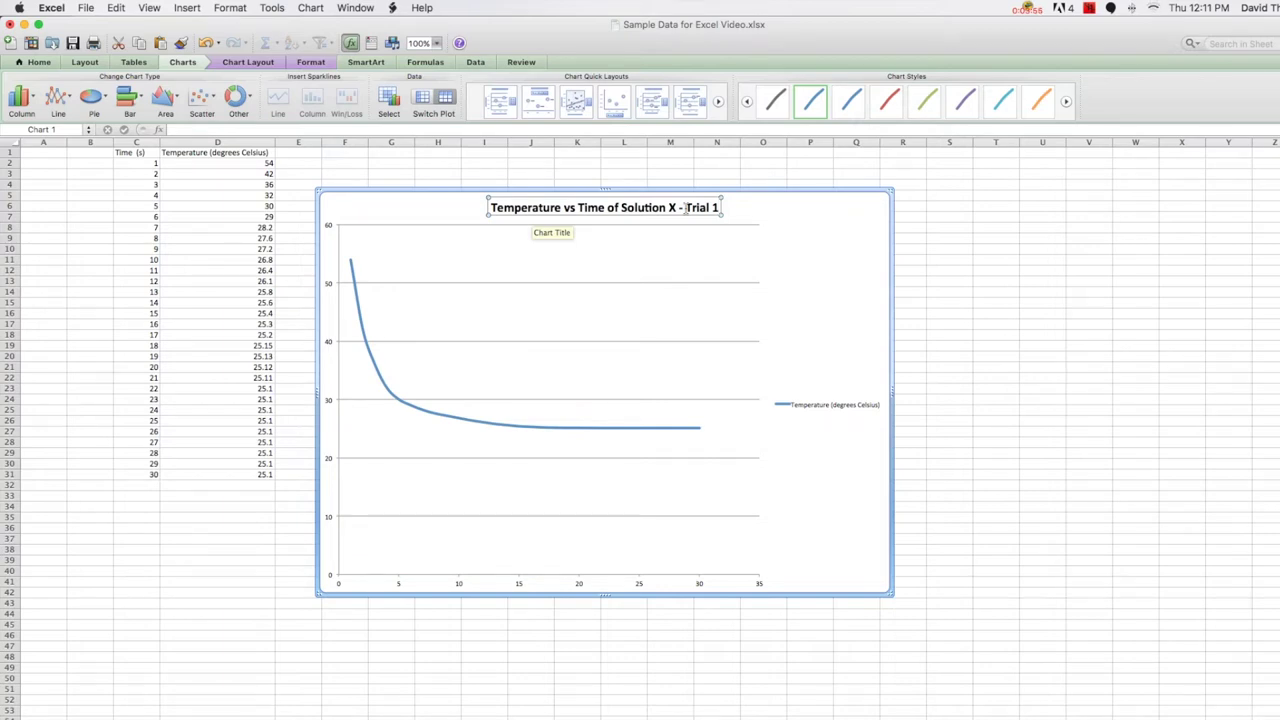
- Finish the title edit and delete the chart legend, then reselect the chart
click(820, 417)
click(820, 416)
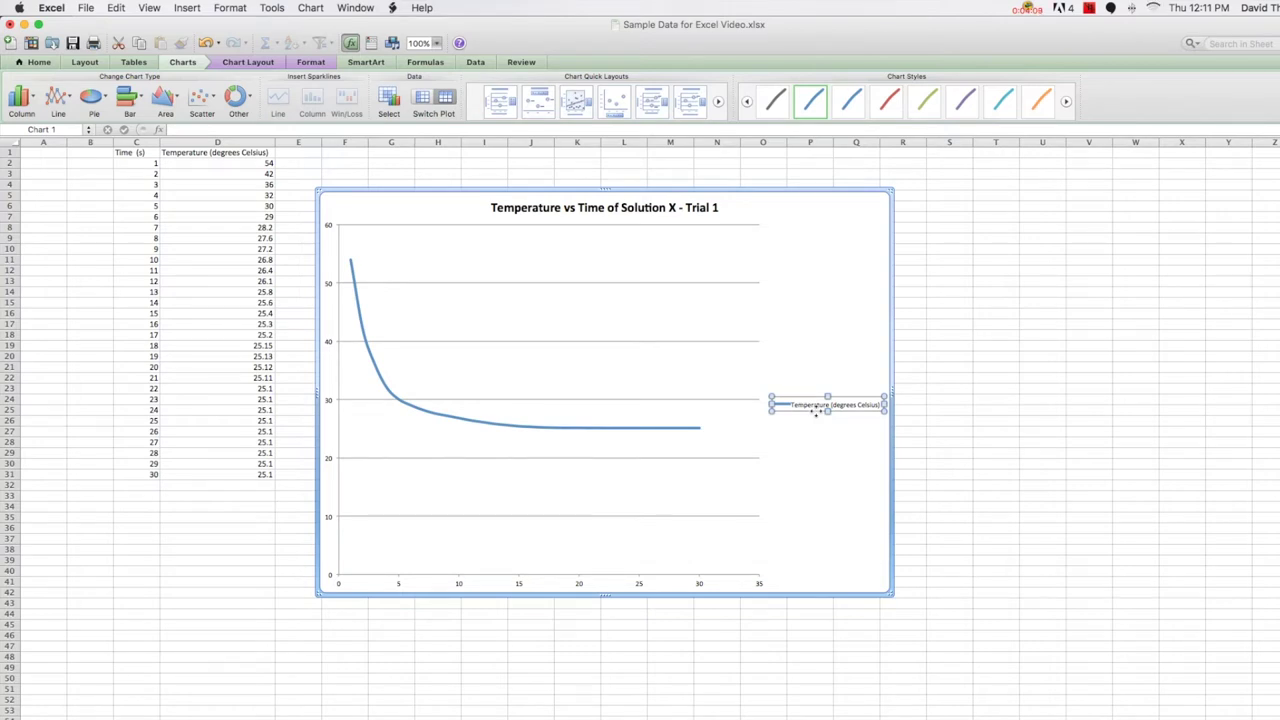
key(Delete)
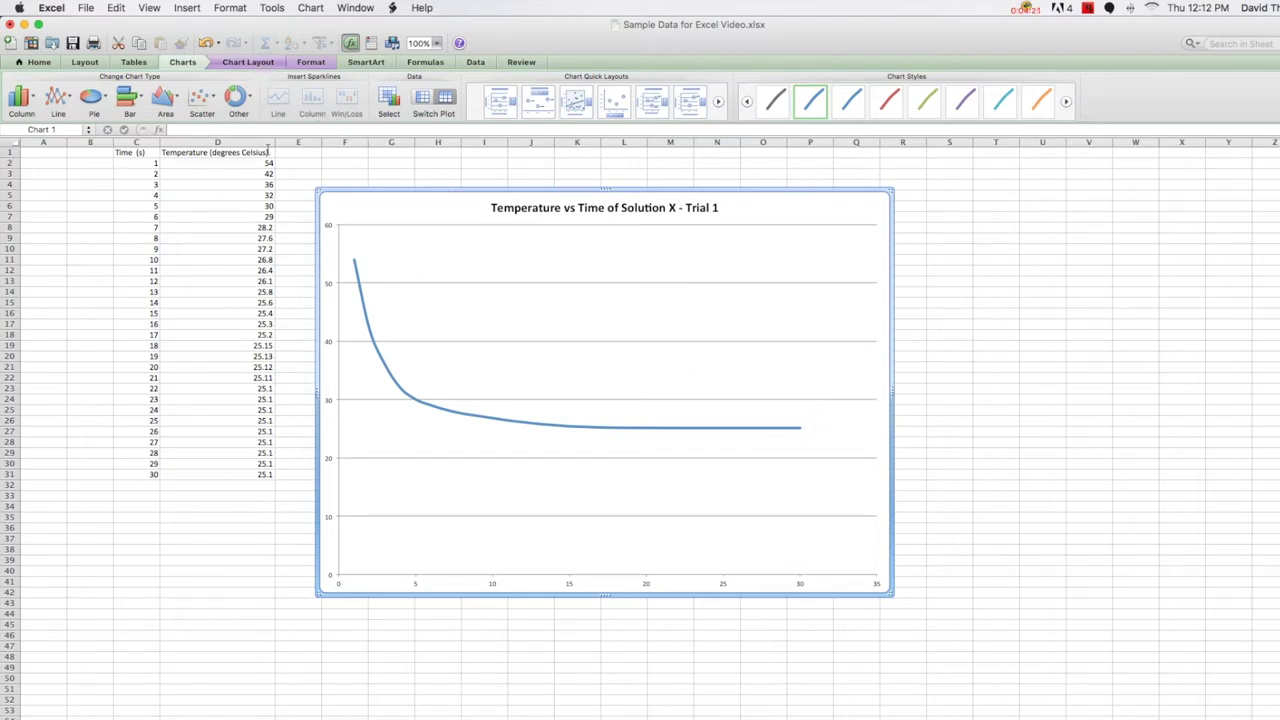
click(221, 442)
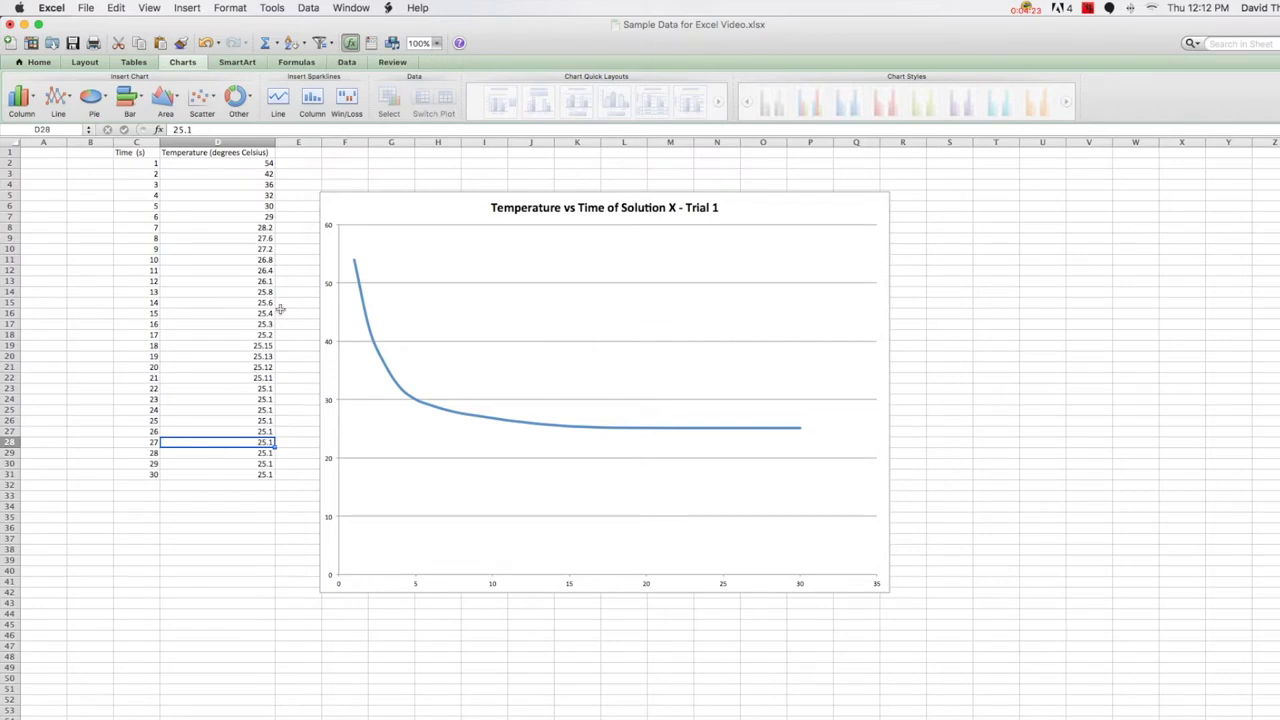
click(420, 246)
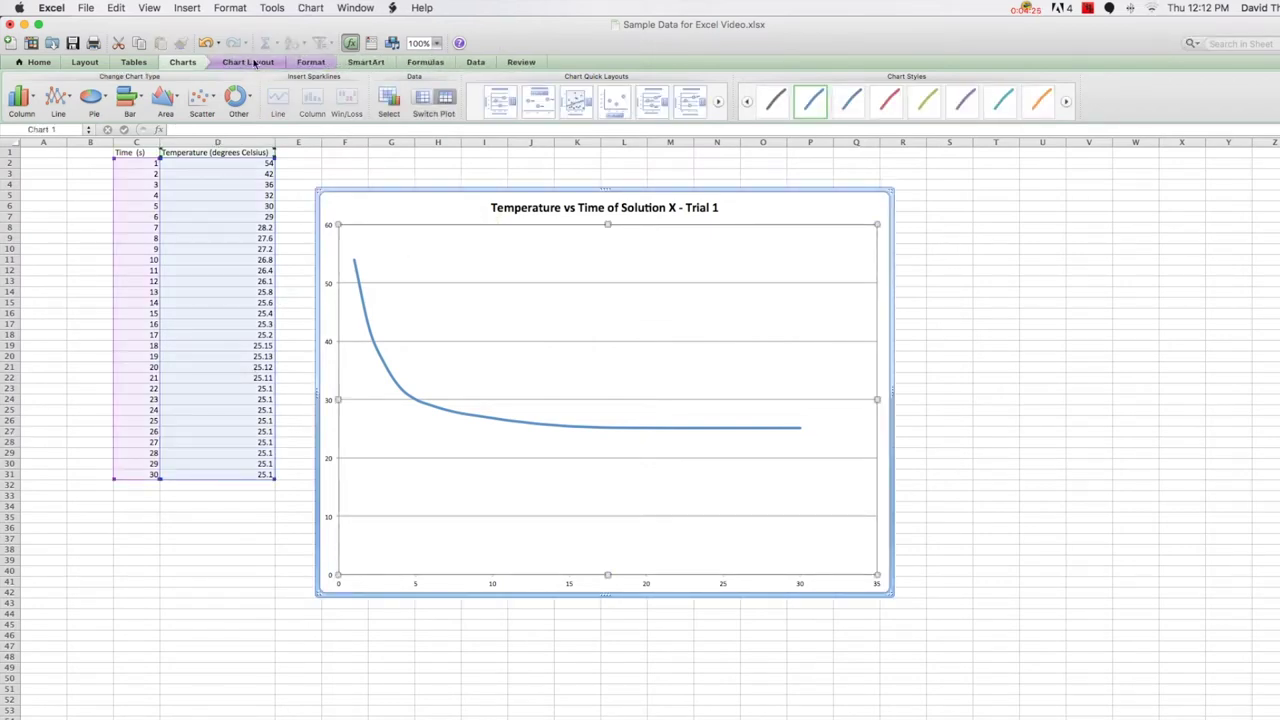
- Add a title below the horizontal axis reading 'Time (s)'
click(254, 63)
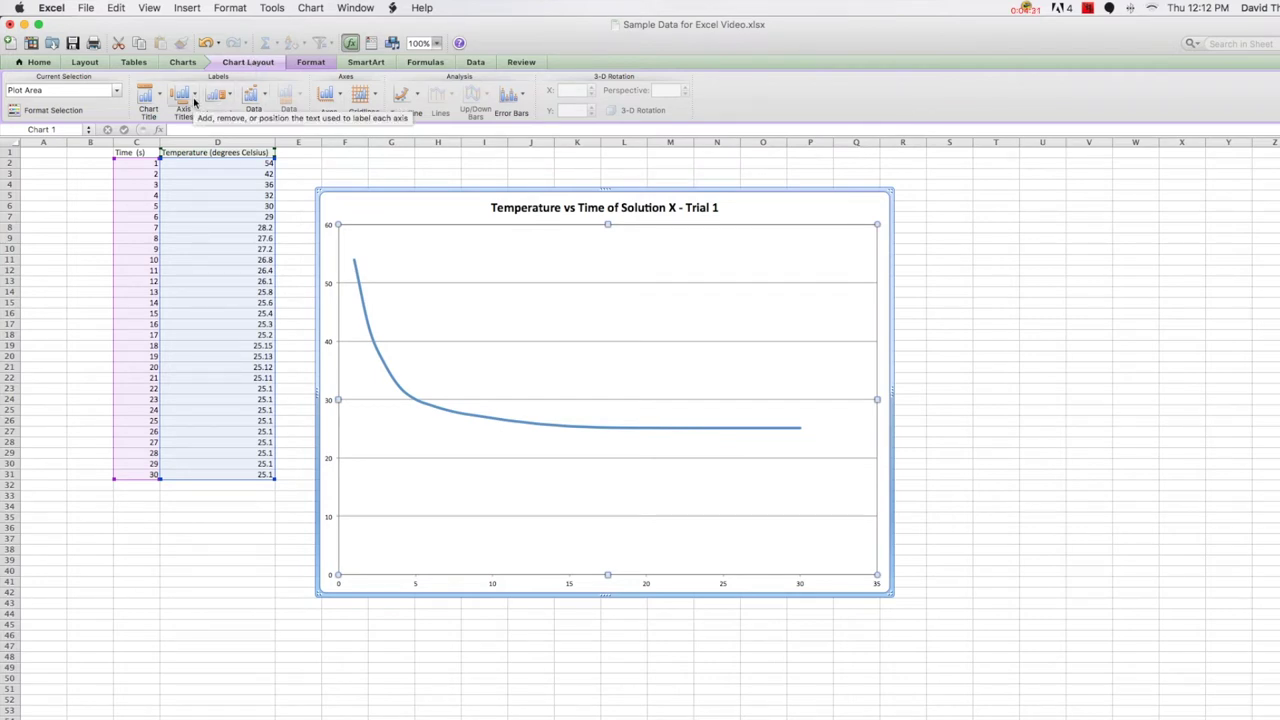
click(194, 100)
mouse_move(205, 117)
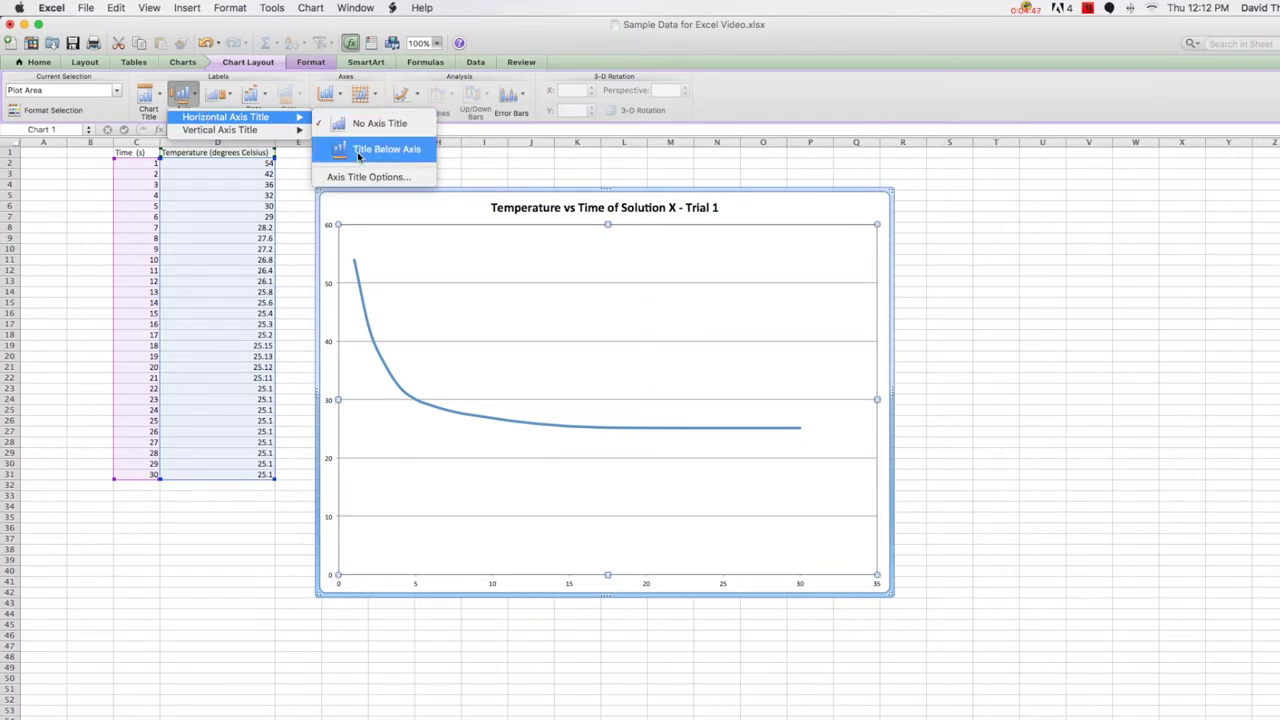
click(358, 150)
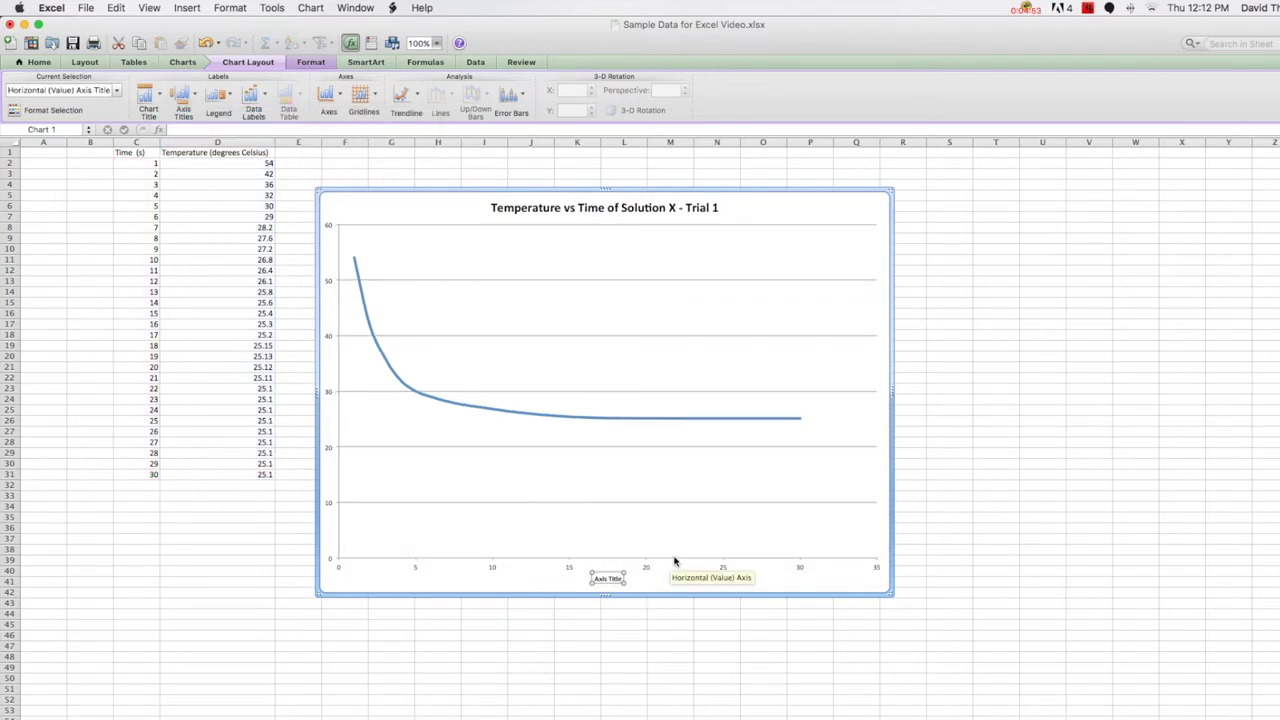
text(Time)
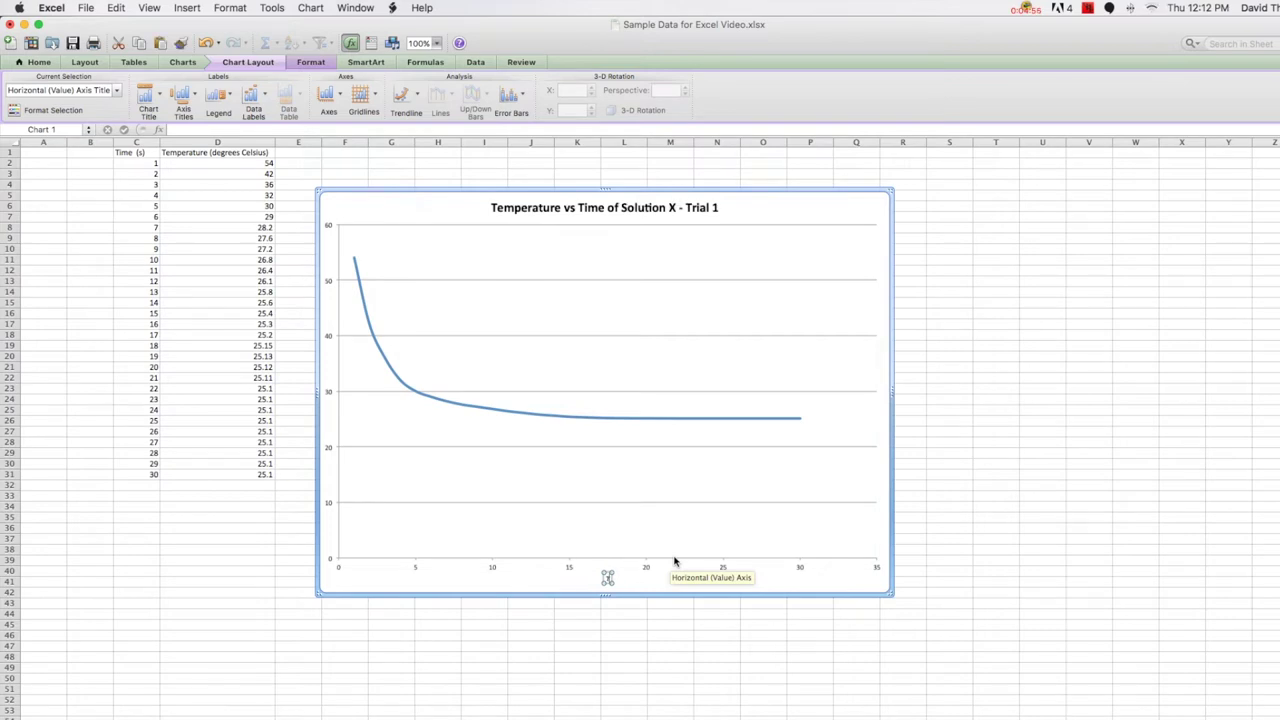
text( (s))
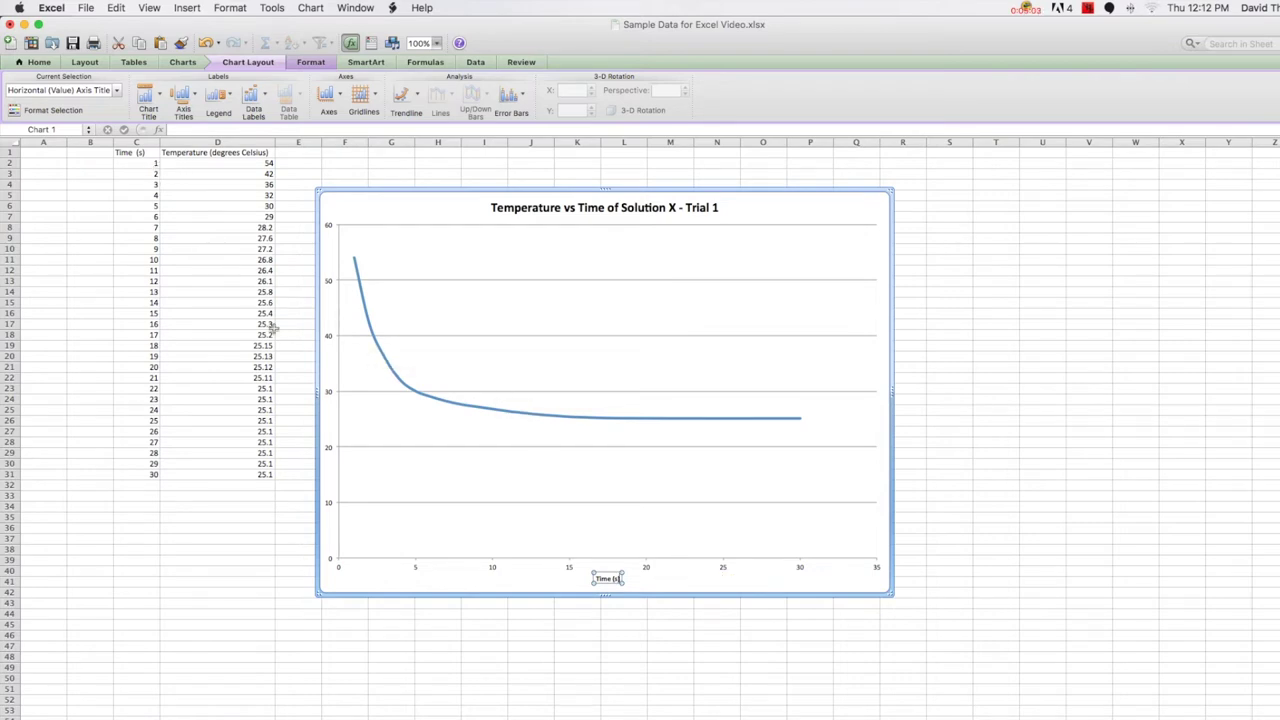
- Add a rotated vertical axis title reading 'Temperature (degrees Celsius)'
click(186, 102)
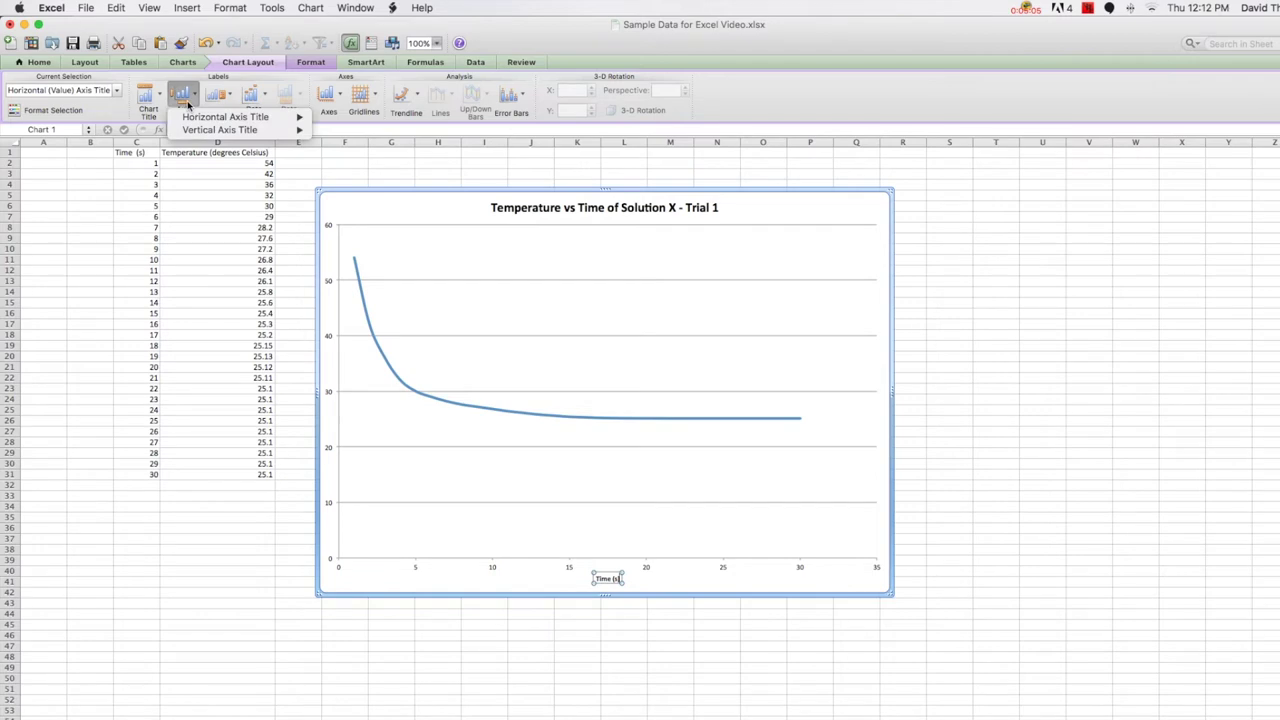
mouse_move(196, 130)
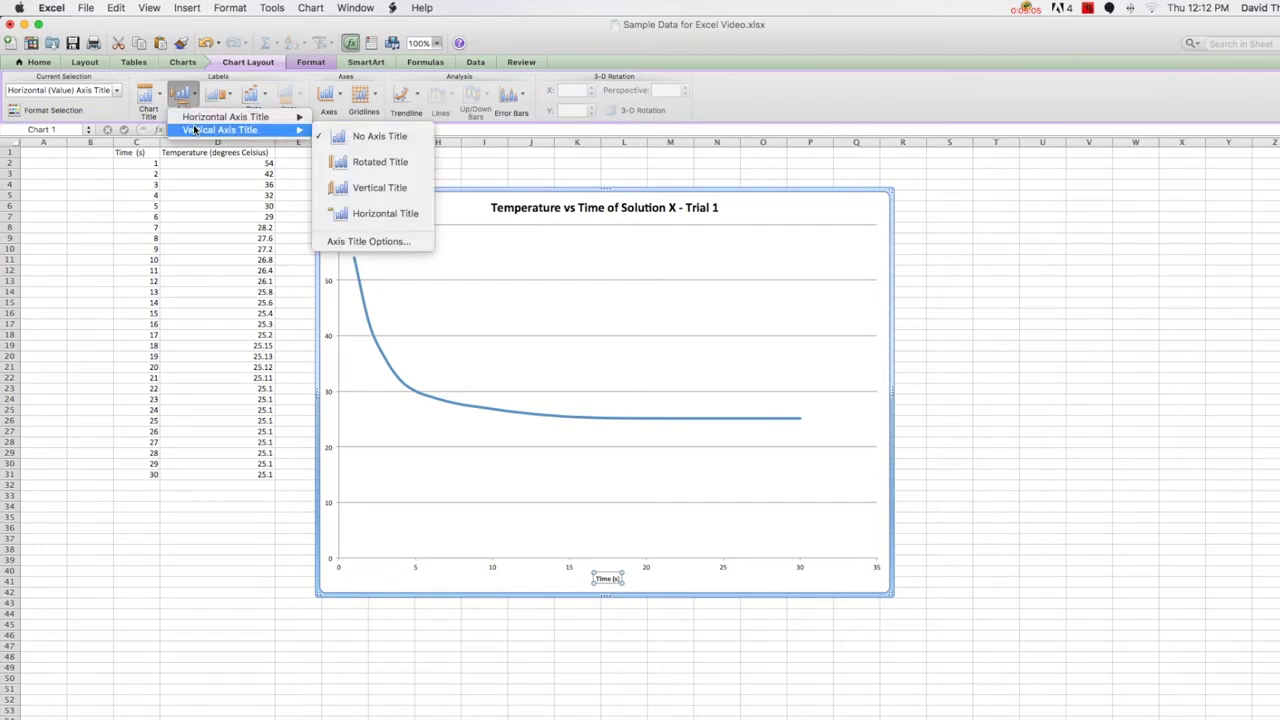
click(370, 162)
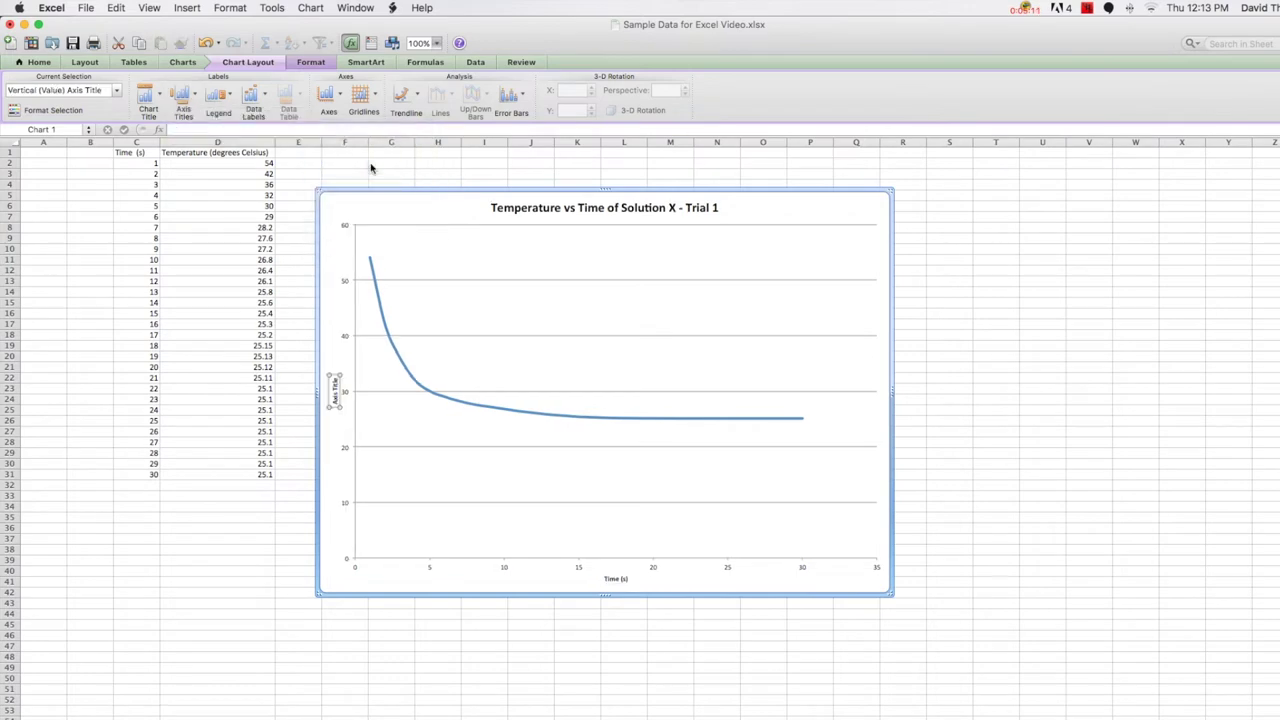
click(335, 392)
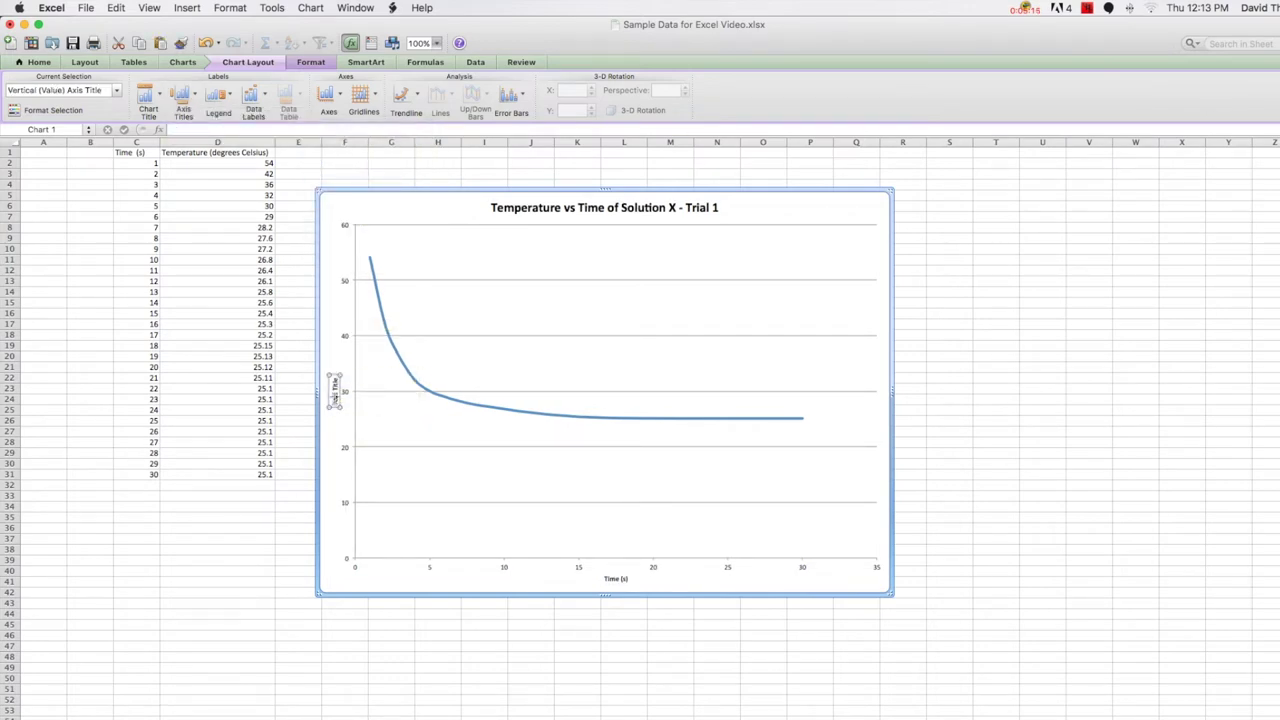
drag(335, 380, 335, 401)
text(Temperature (degrees Celsius))
click(1008, 508)
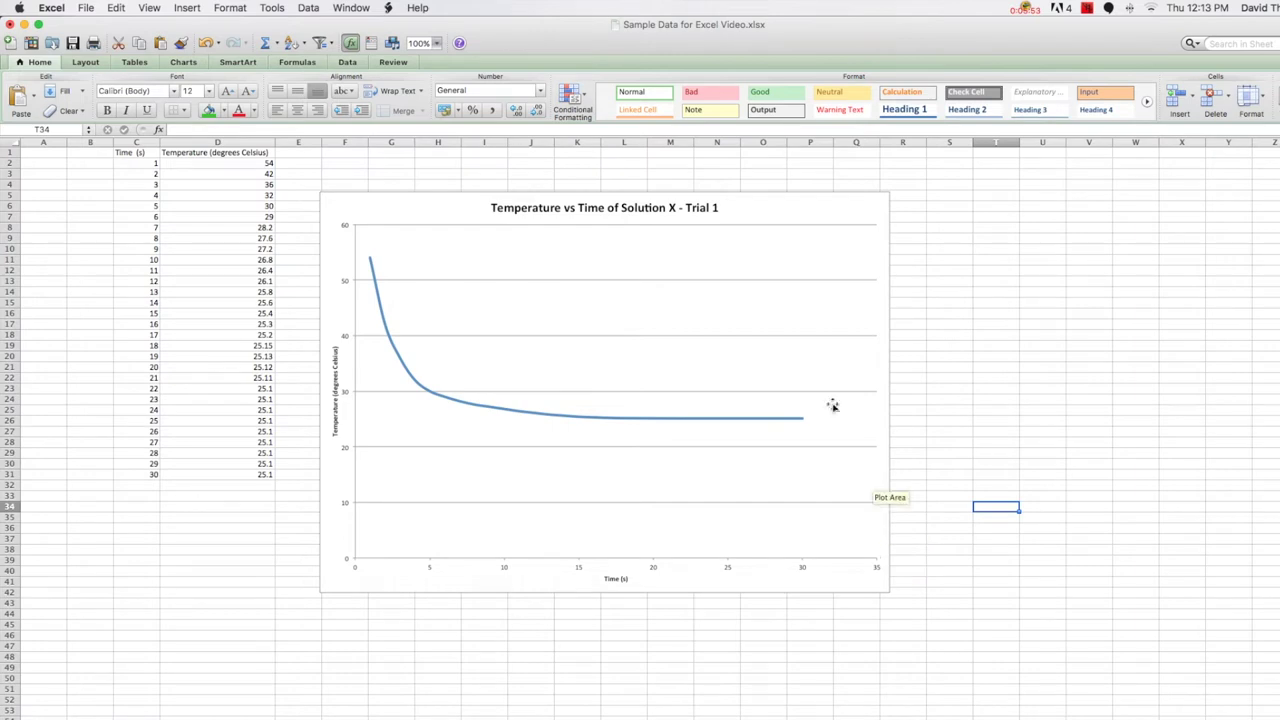
- Make the temperature data series a thicker black line from the Format tab
click(800, 258)
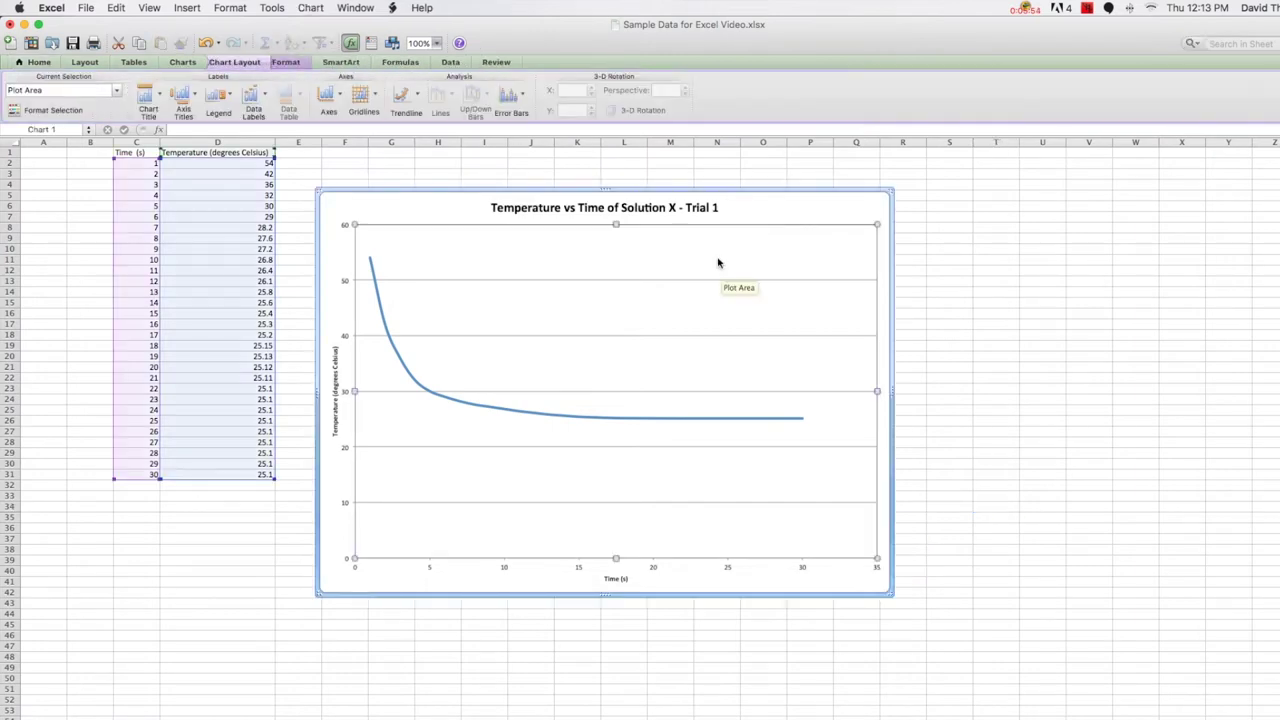
click(310, 62)
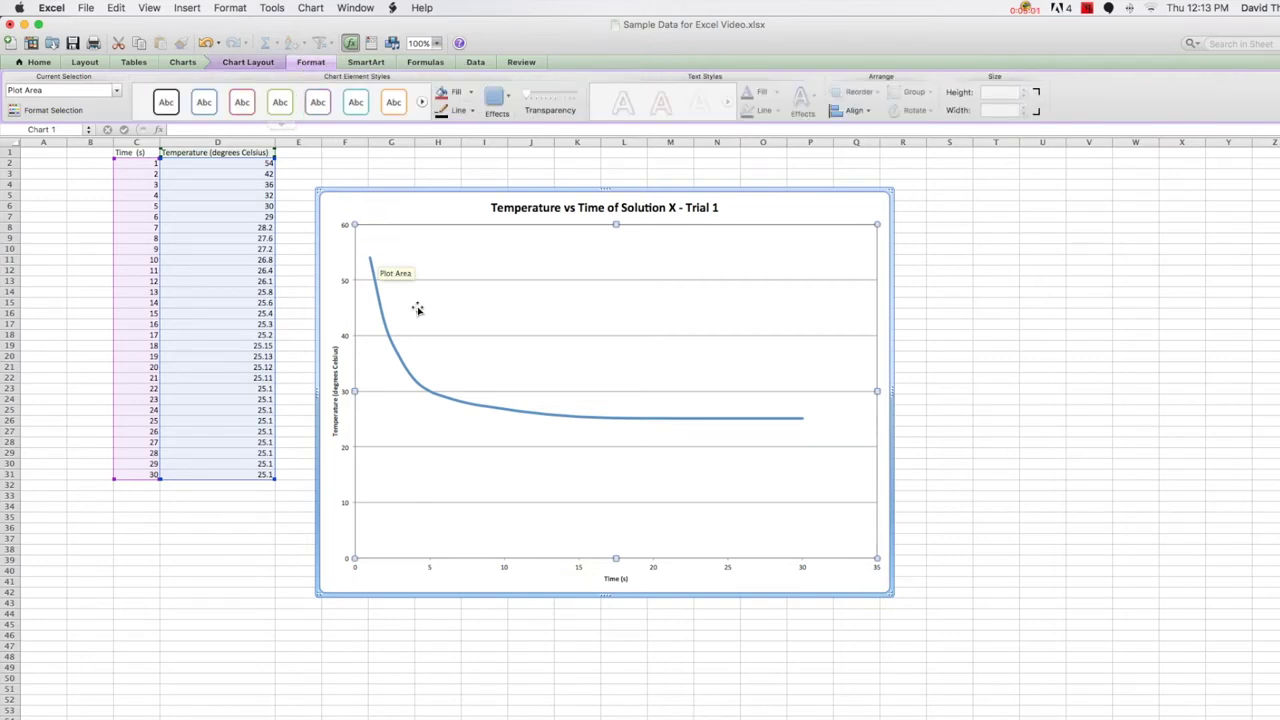
mouse_move(379, 311)
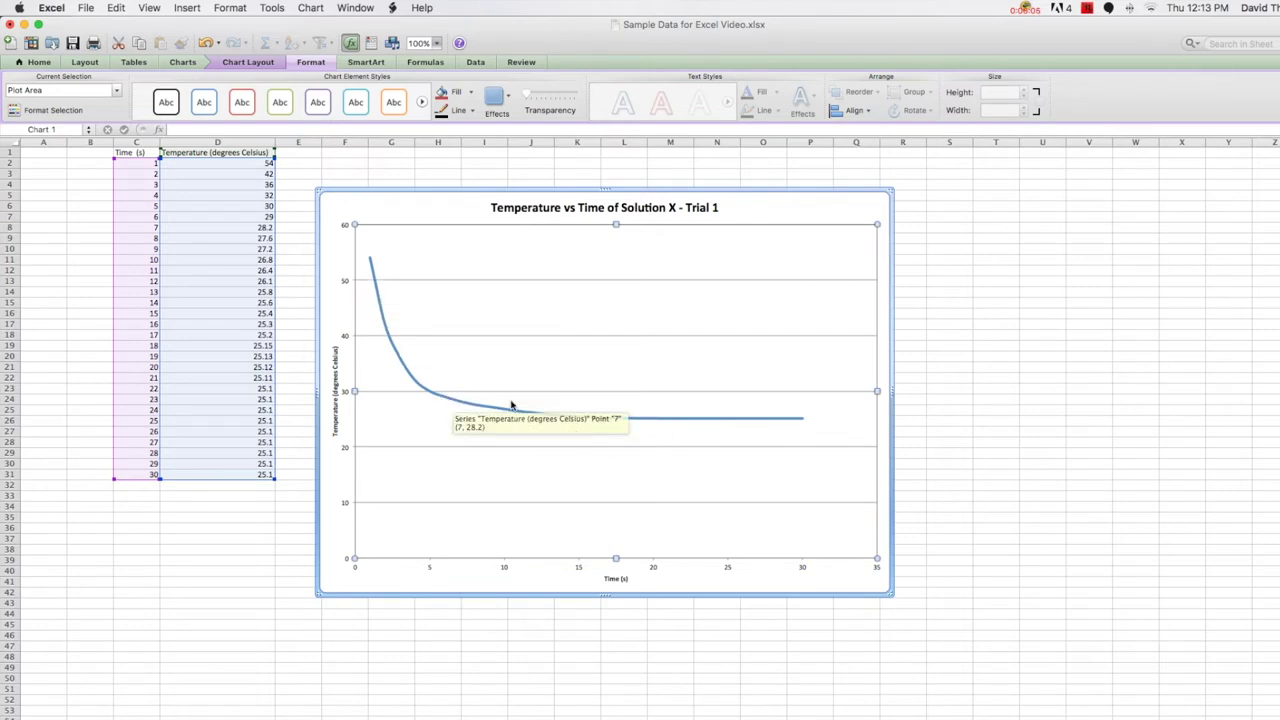
click(116, 94)
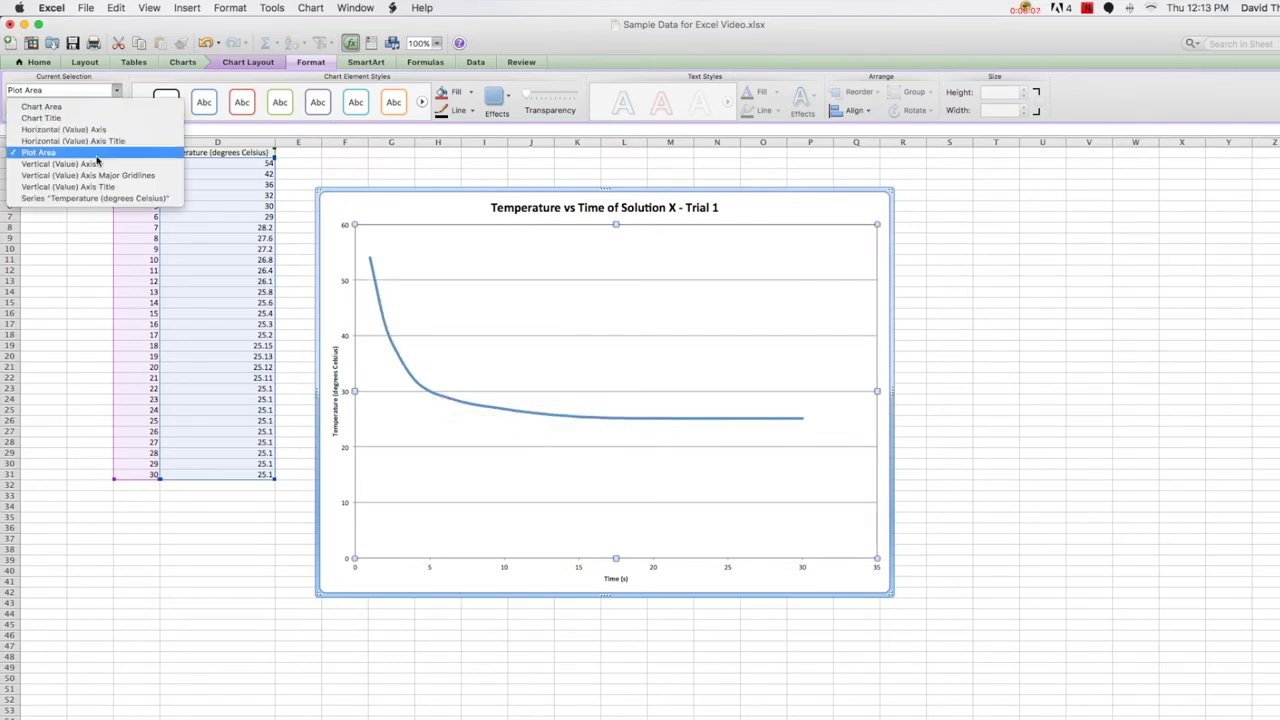
click(90, 198)
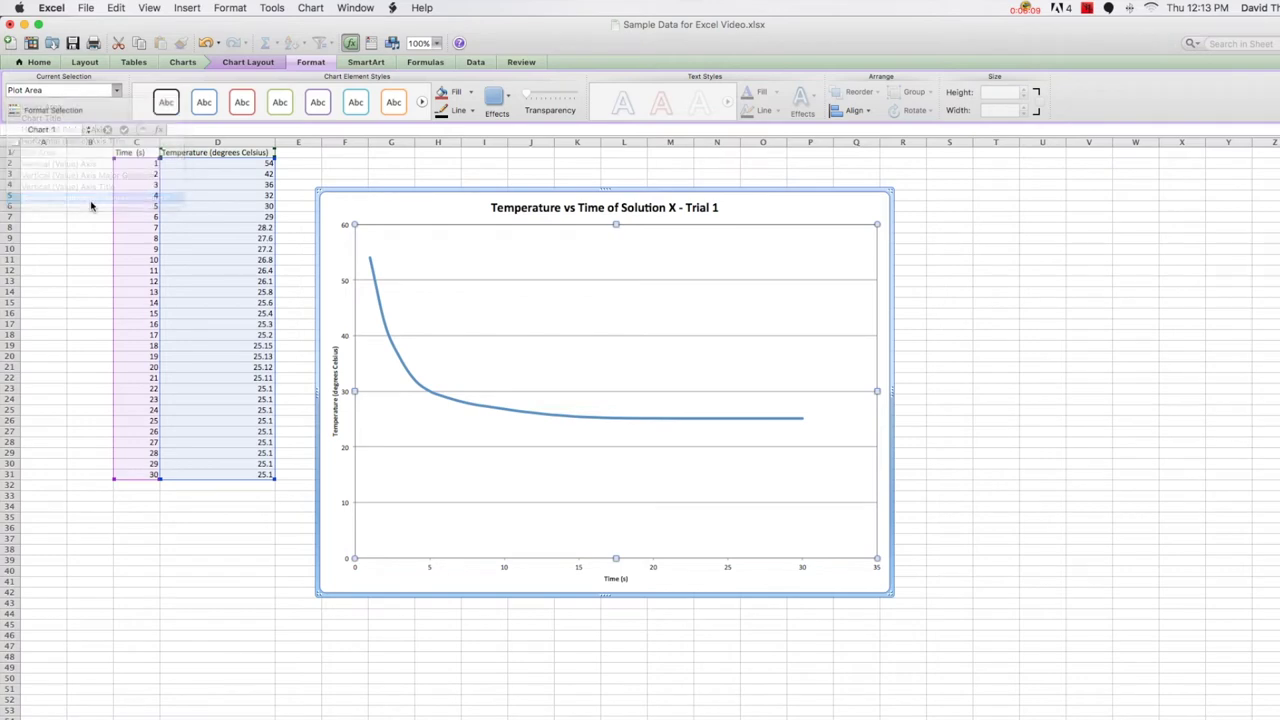
click(459, 112)
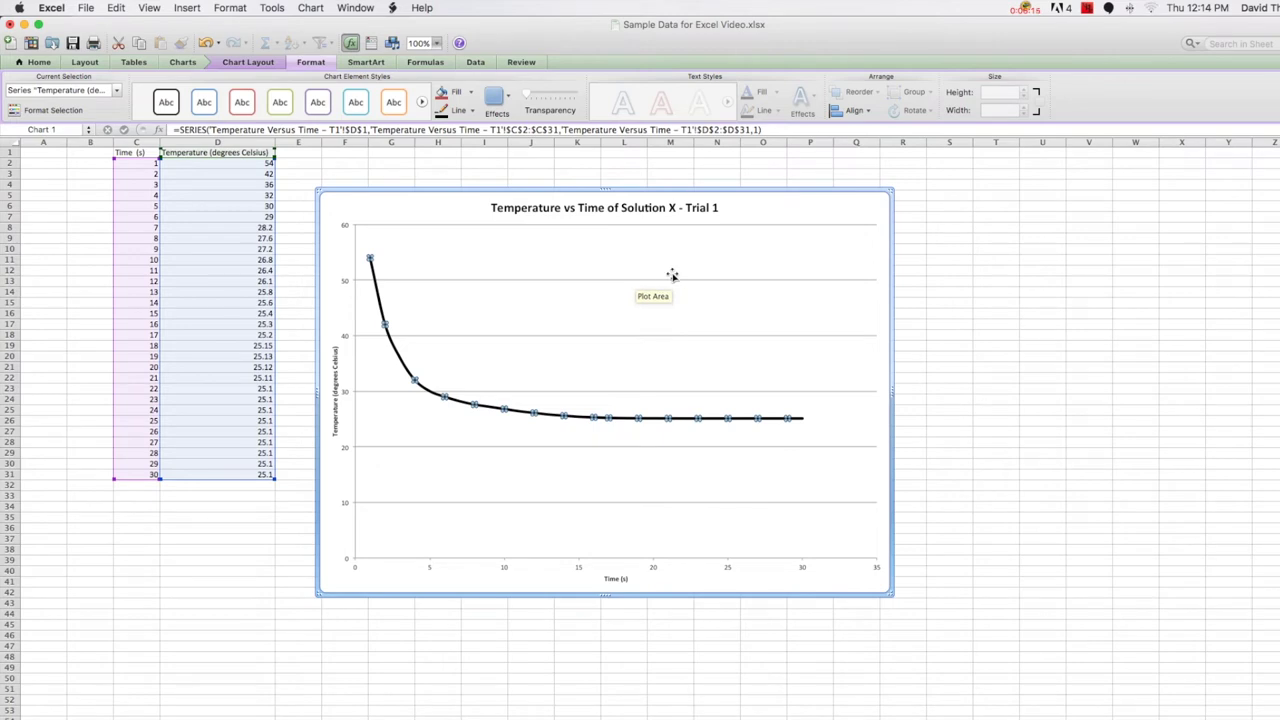
click(624, 209)
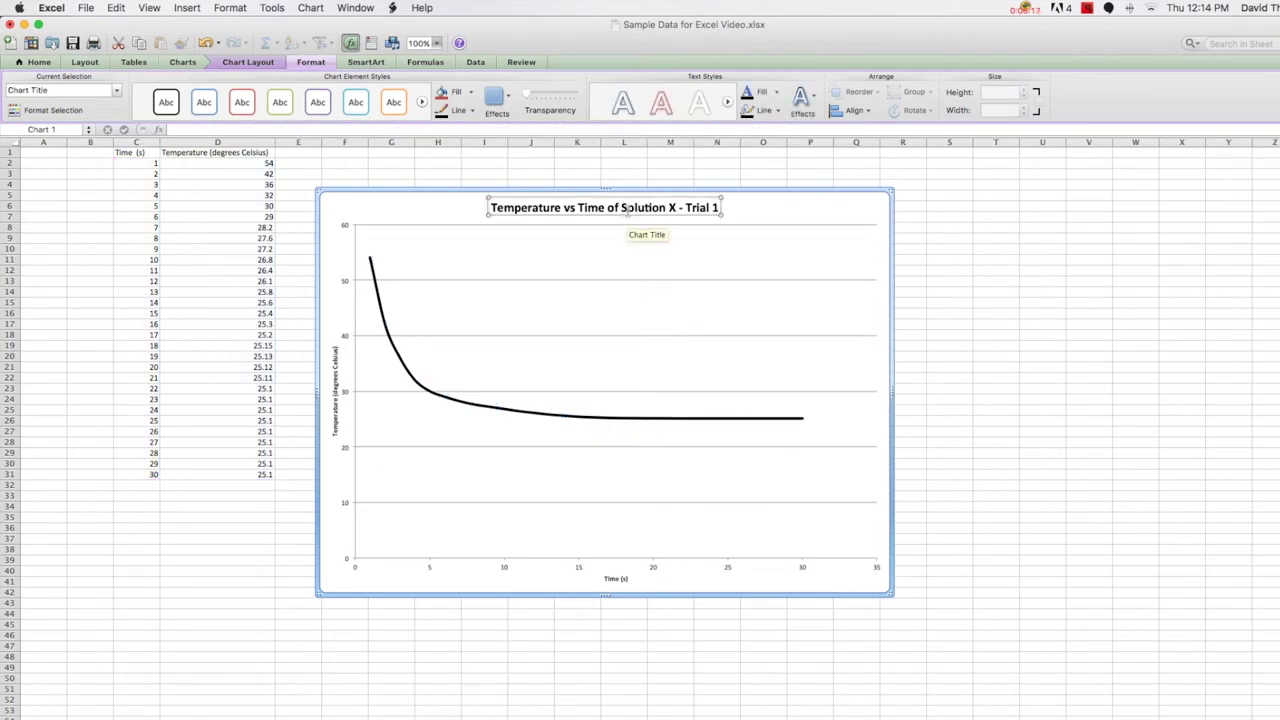
click(626, 207)
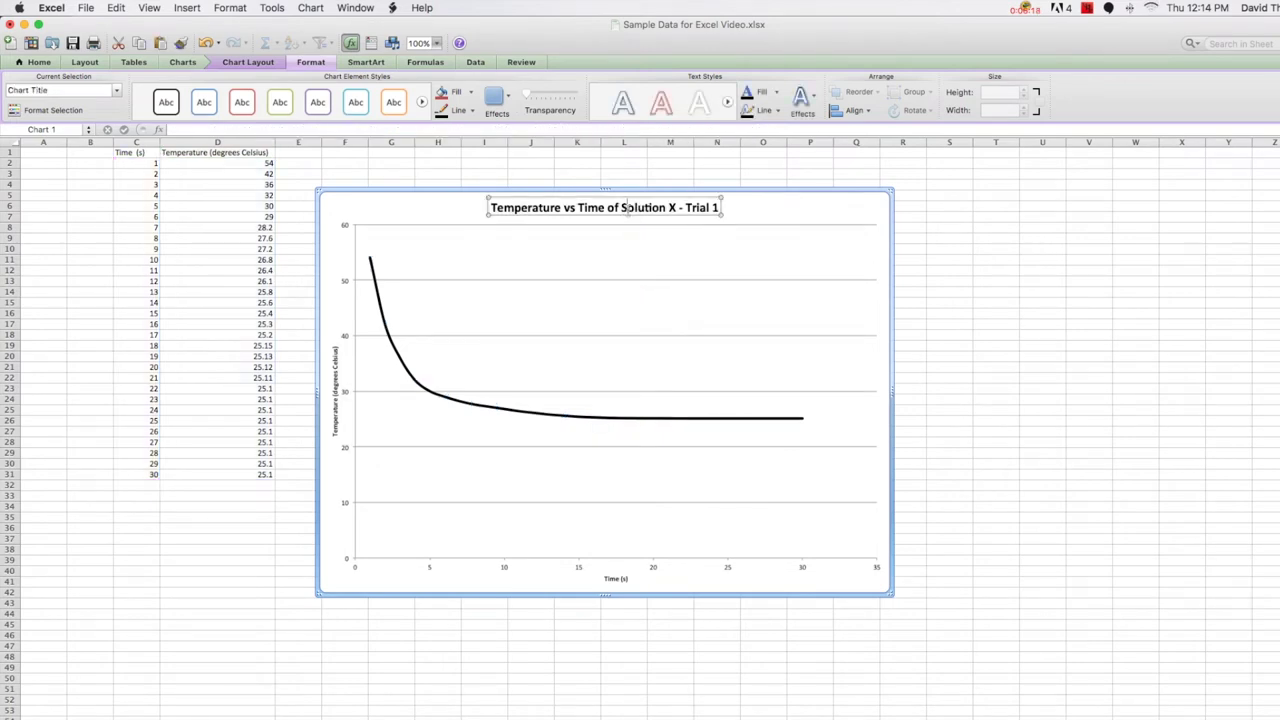
- Set the vertical axis minimum to 20, then move to the Absorbance and Concentration sheet
right_click(344, 455)
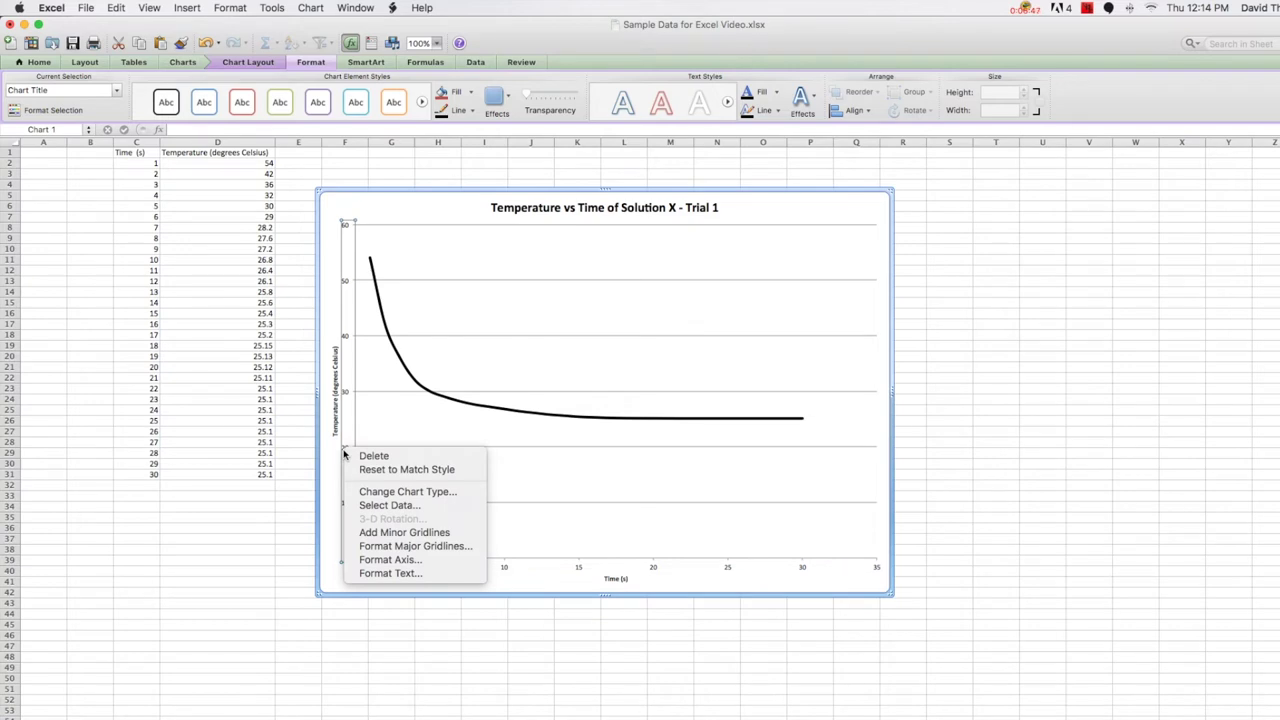
click(460, 559)
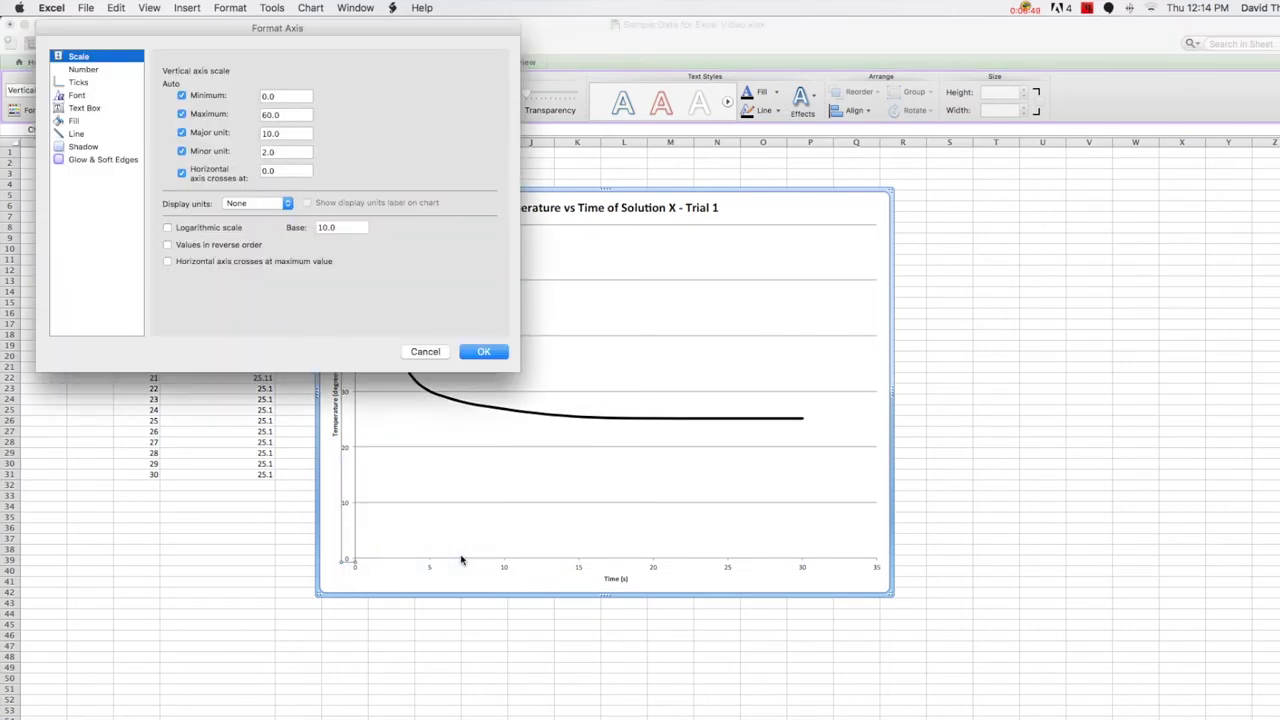
click(285, 96)
text(20)
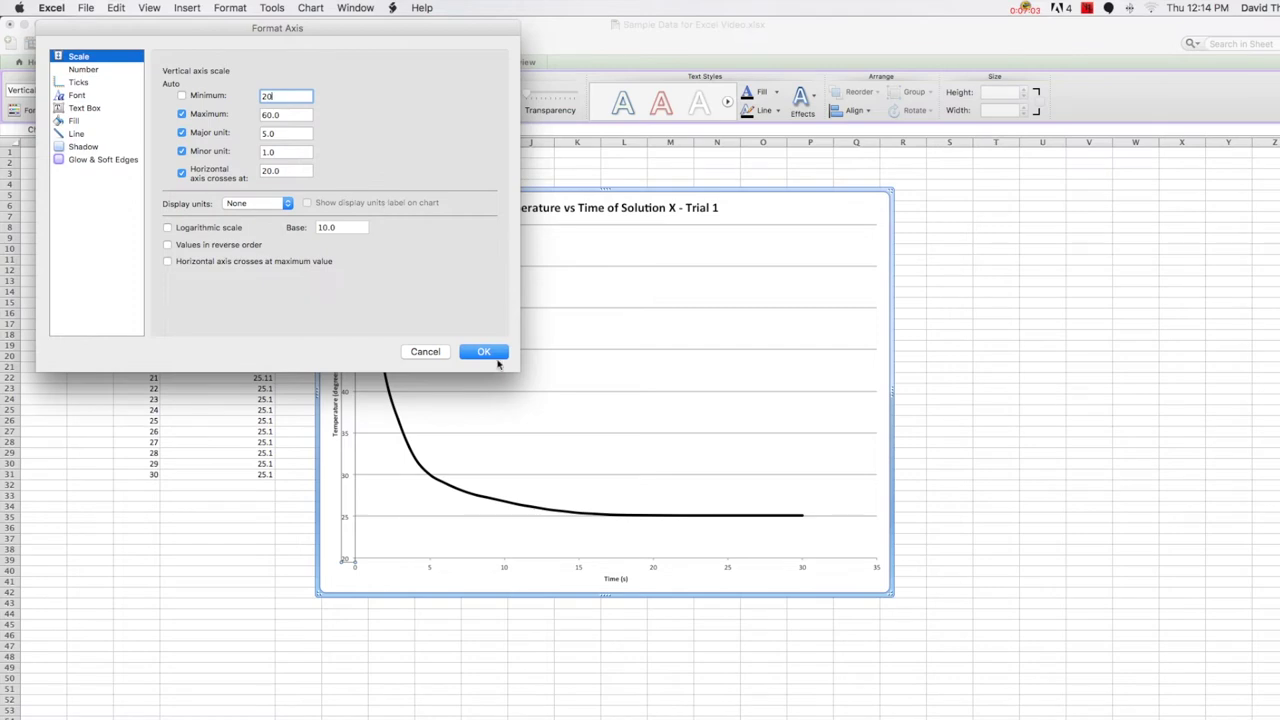
click(485, 352)
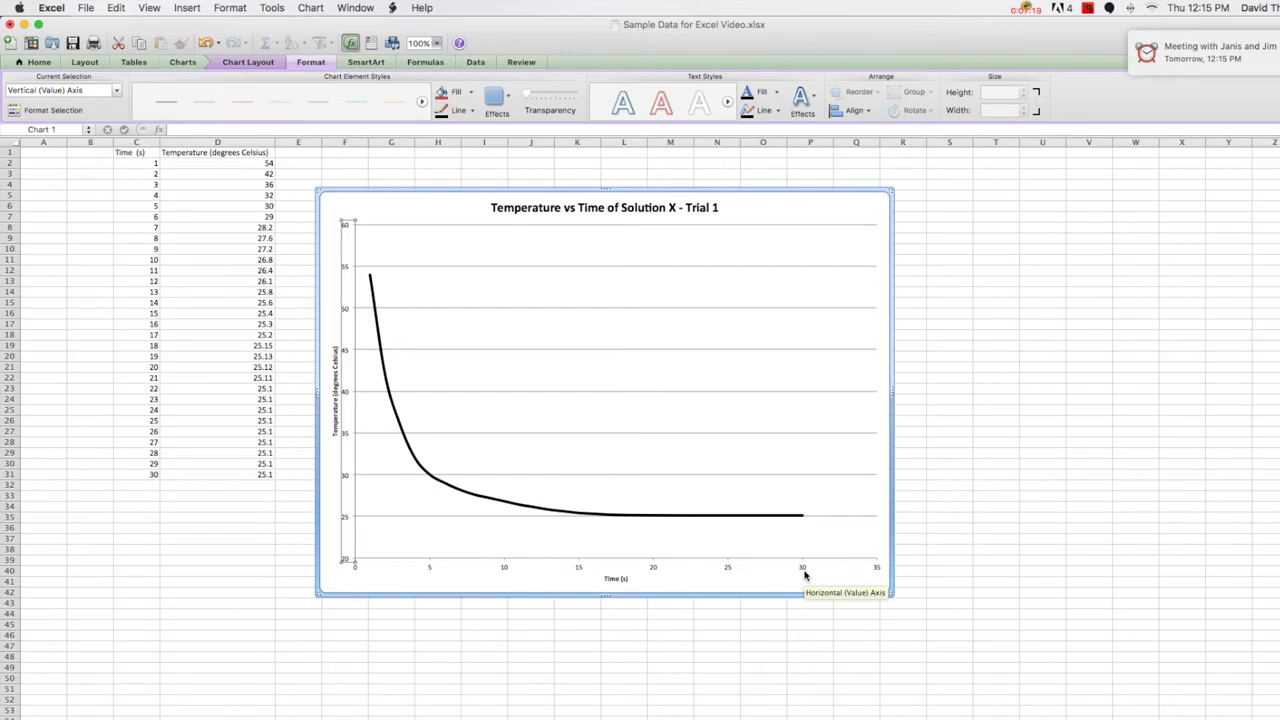
key(ctrl+Page_Down)
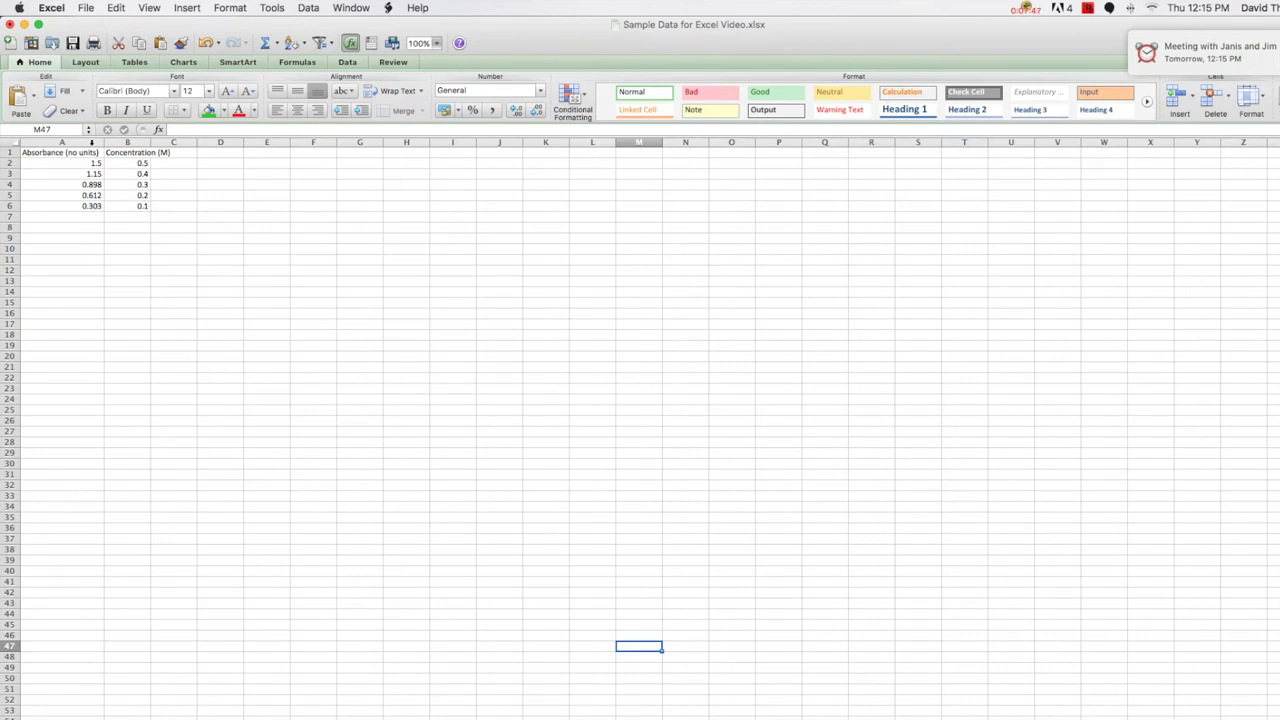
- Select columns A and B, Absorbance (no units) and Concentration (M)
drag(91, 142, 124, 141)
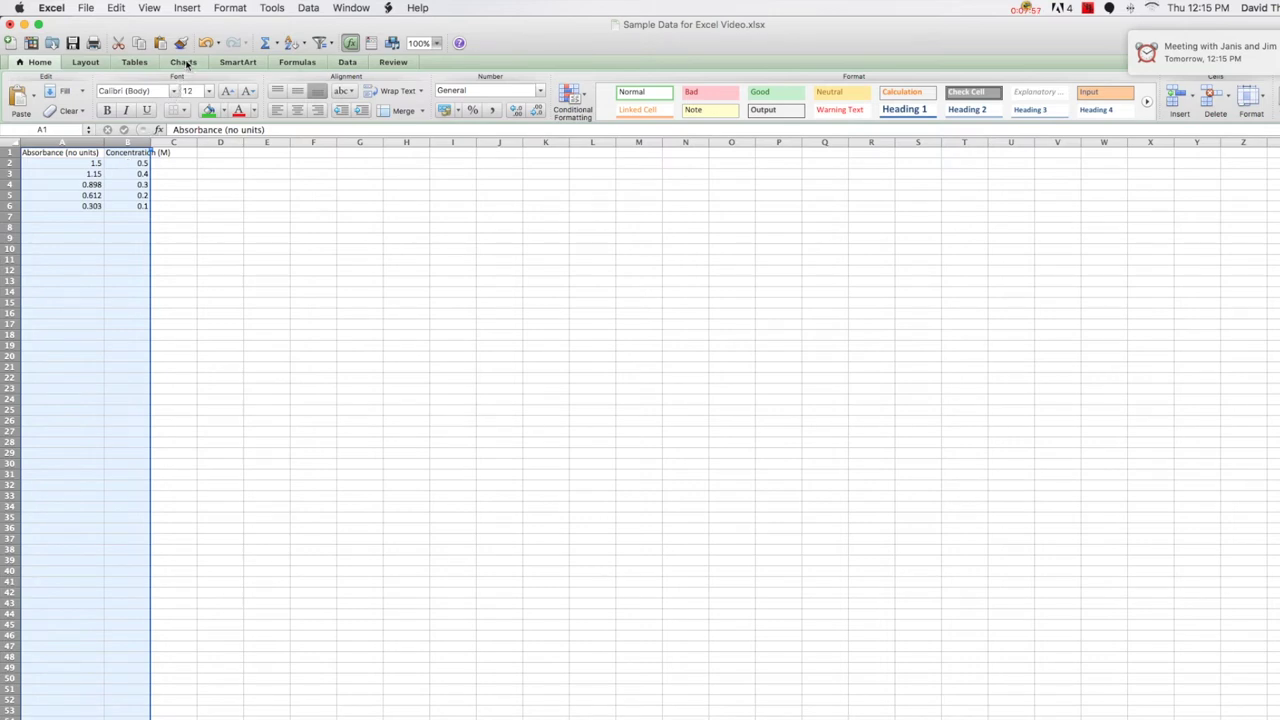
click(186, 63)
- Insert a Marked Scatter chart, move it near column D, enlarge it, and delete its legend
click(201, 98)
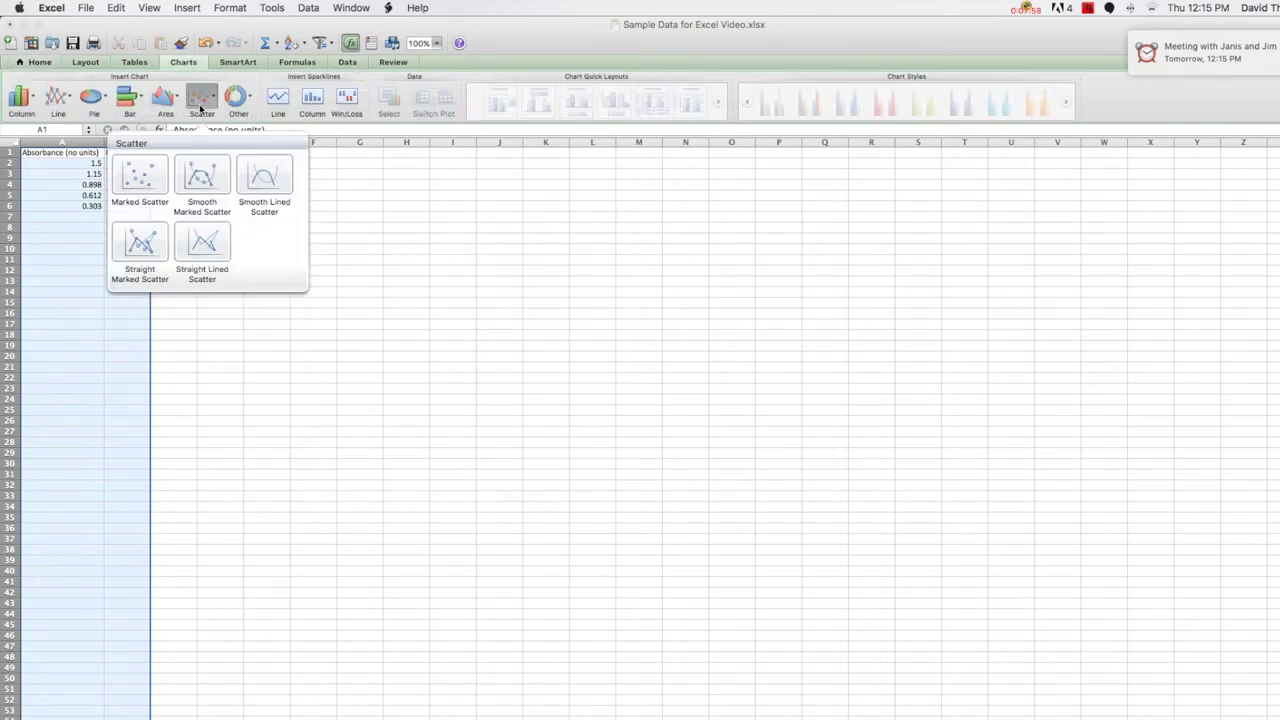
click(152, 183)
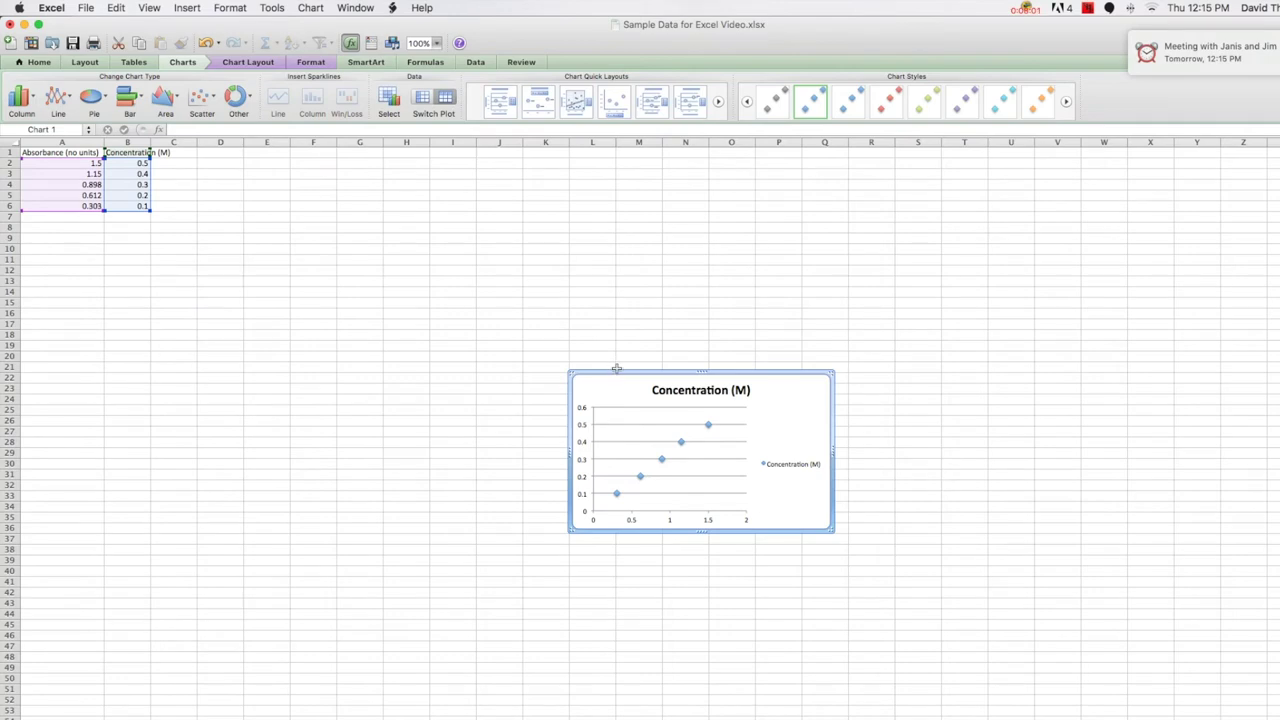
drag(617, 369, 259, 171)
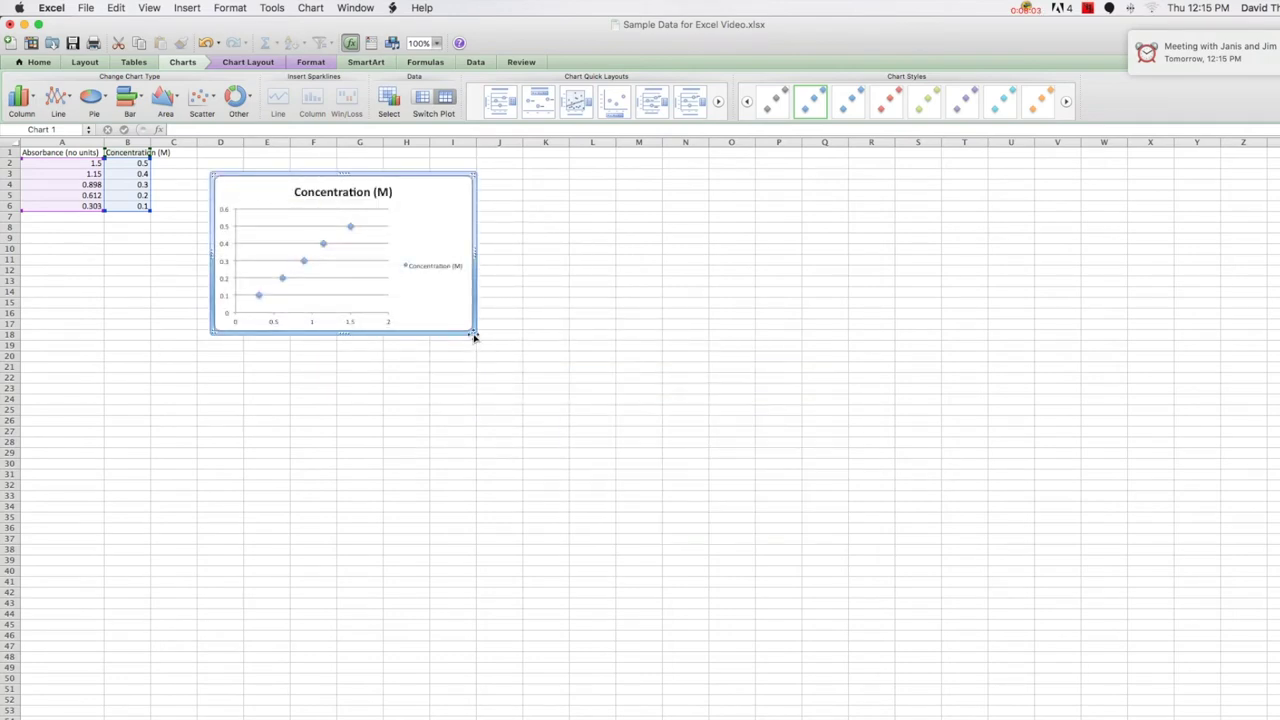
drag(474, 337, 654, 489)
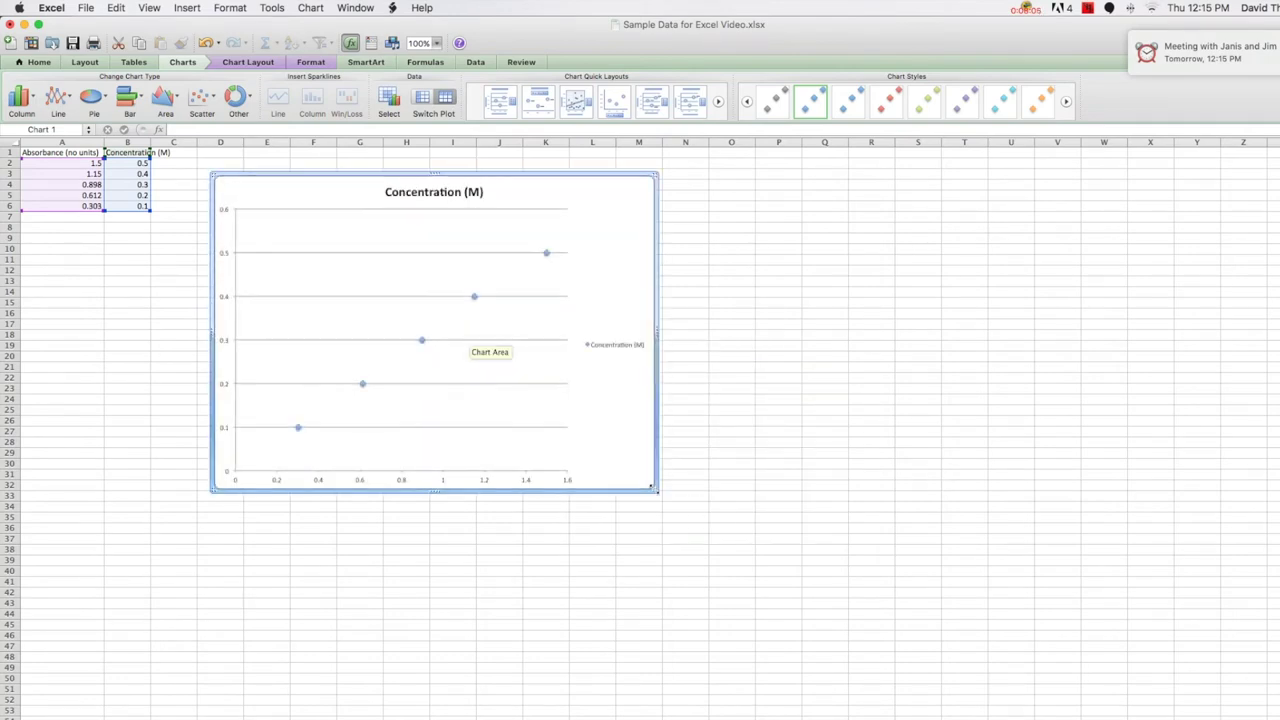
click(616, 350)
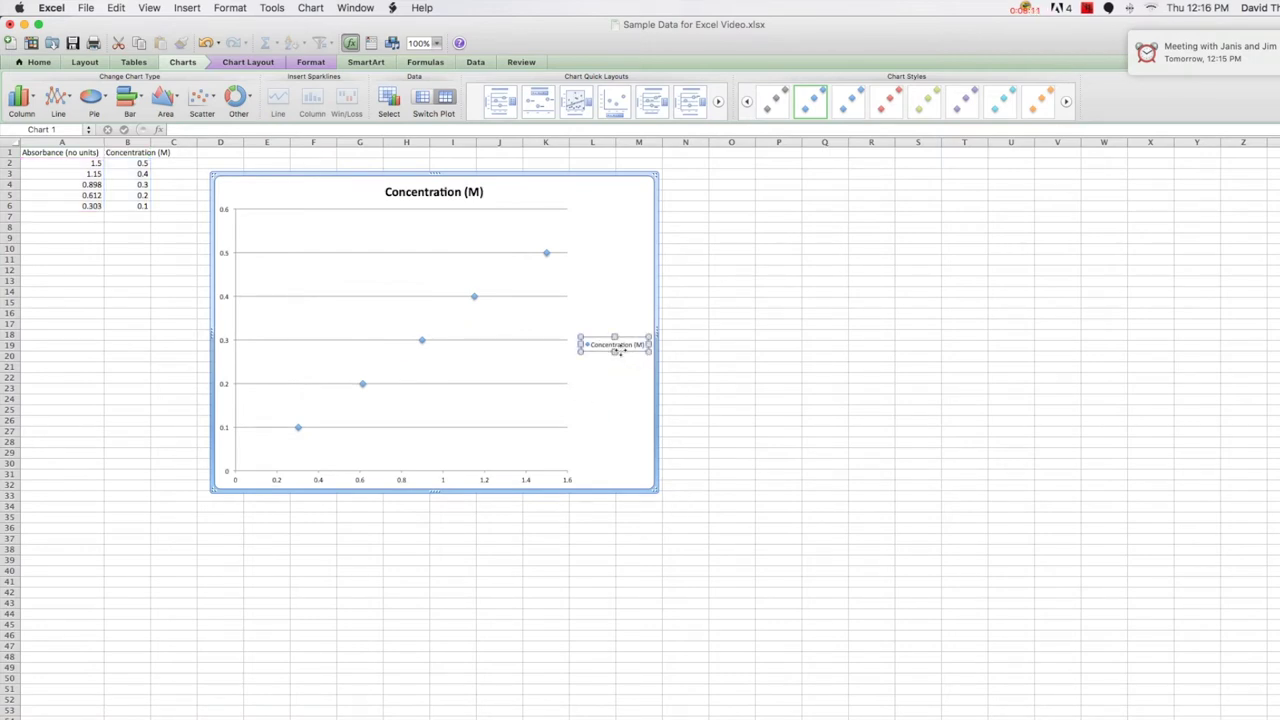
key(Delete)
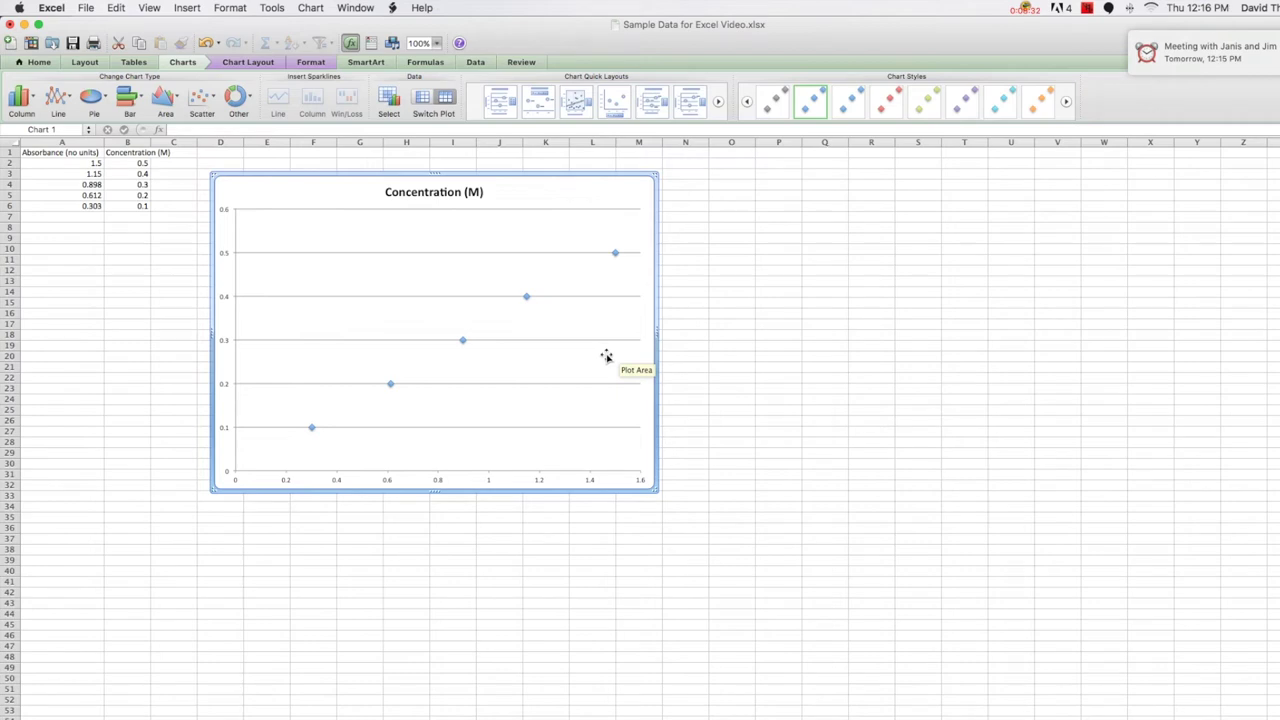
- Replace the chart title text with 'Beer-Lambert Plot for Copper (II) Sulfate Solutions', fixing a typo
click(423, 190)
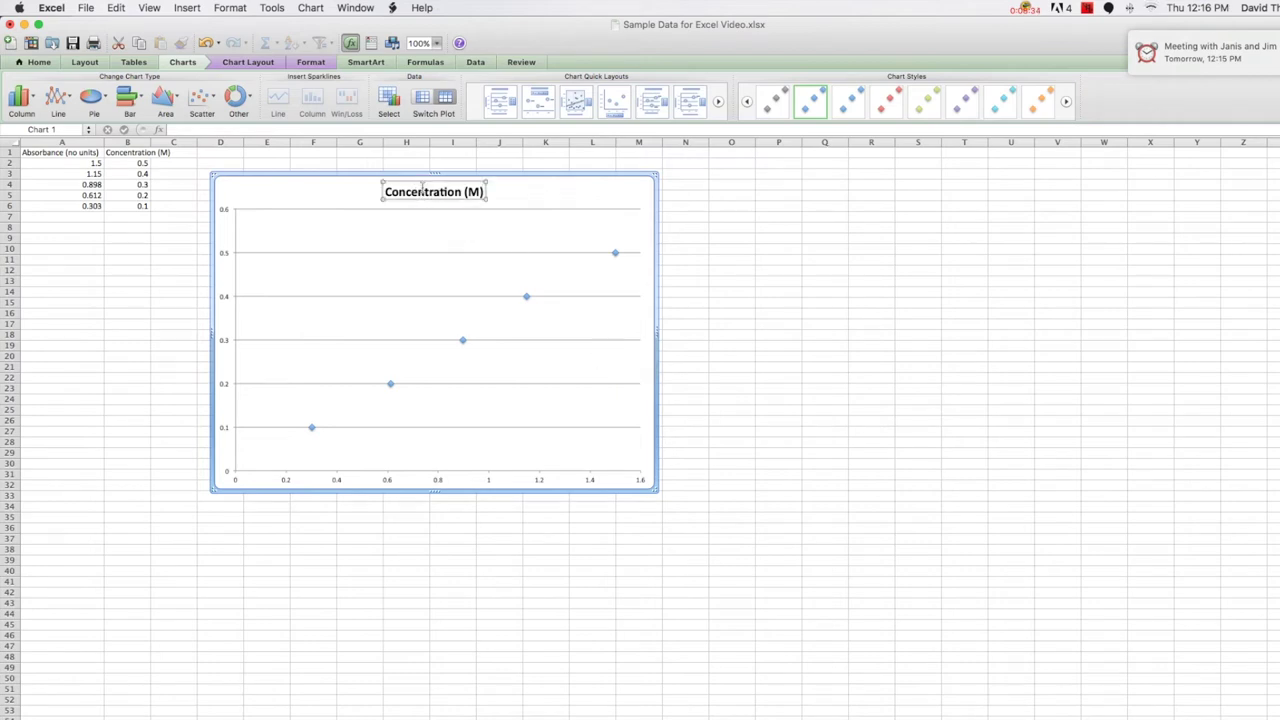
triple_click(423, 191)
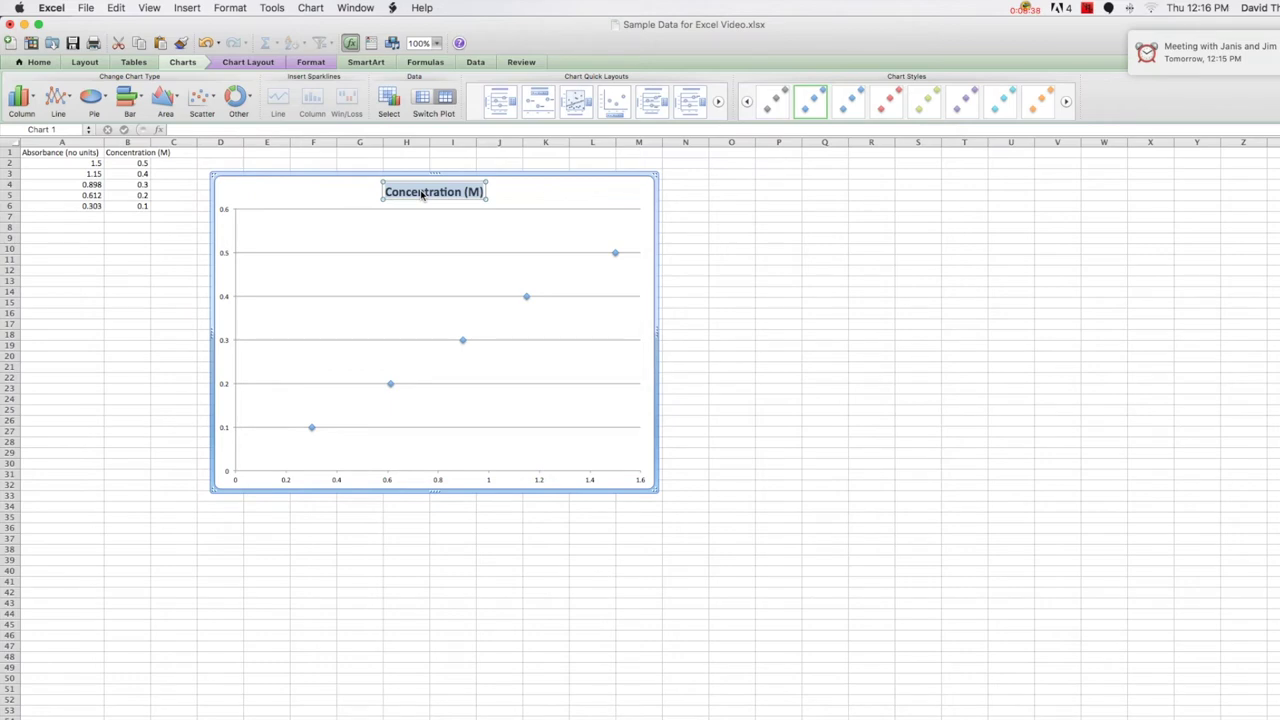
text(Beer-L)
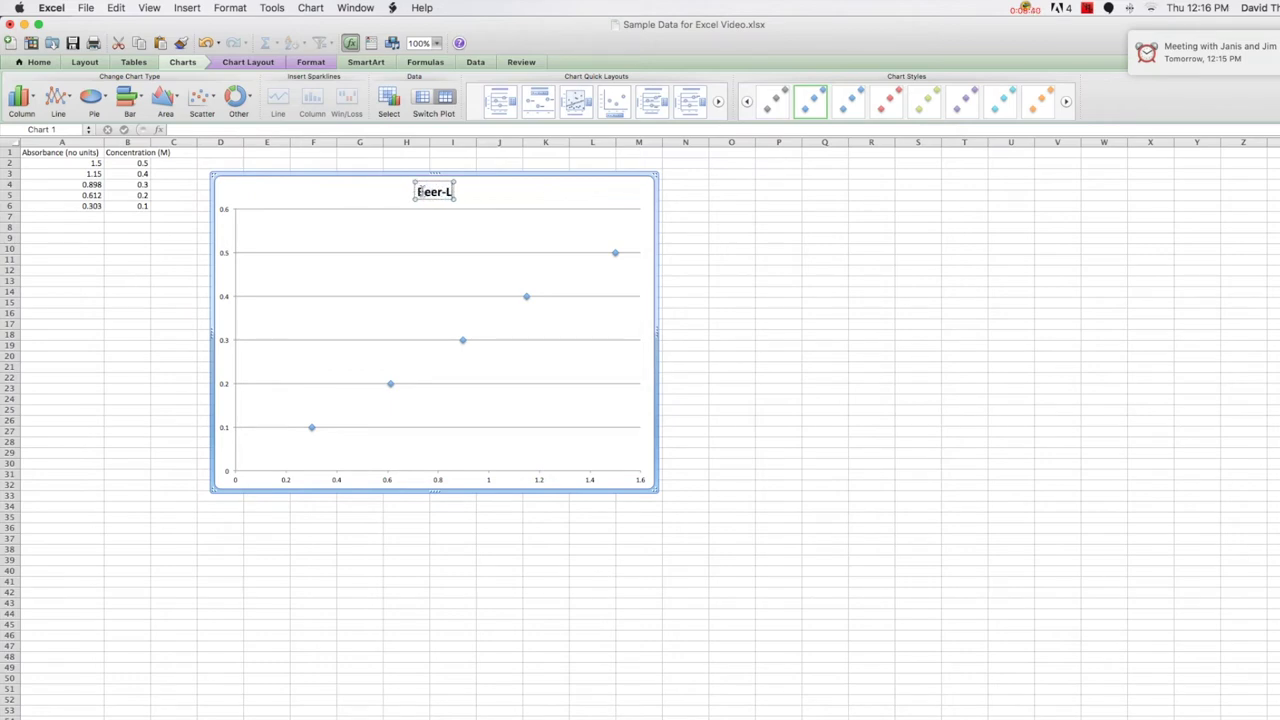
text(ambert Plo)
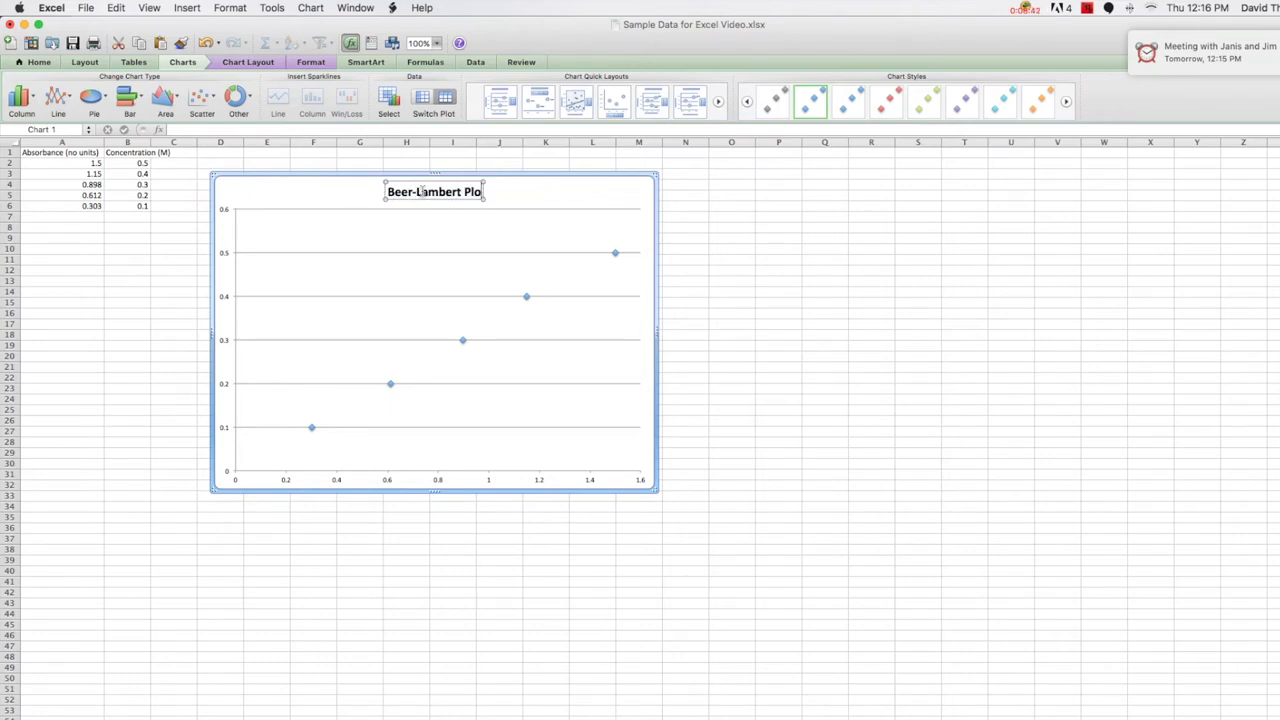
text(t of)
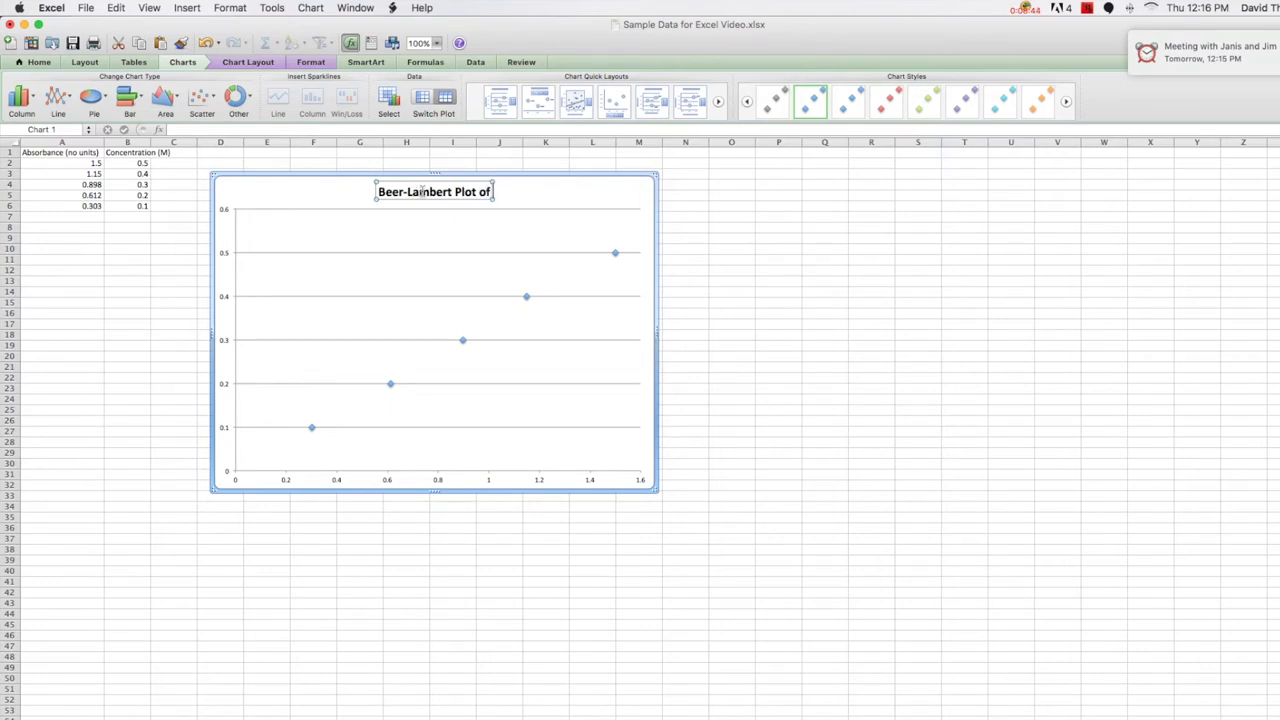
key(BackSpace)
key(BackSpace)
text(for Copper)
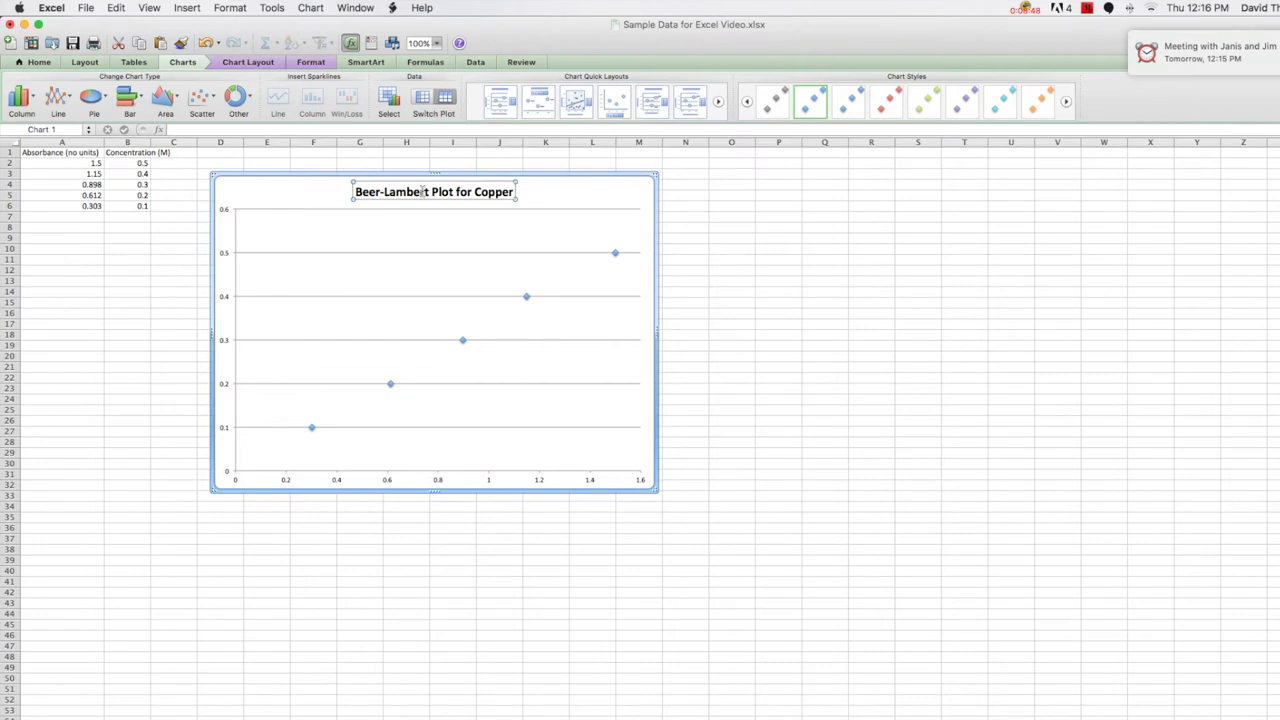
text( (II))
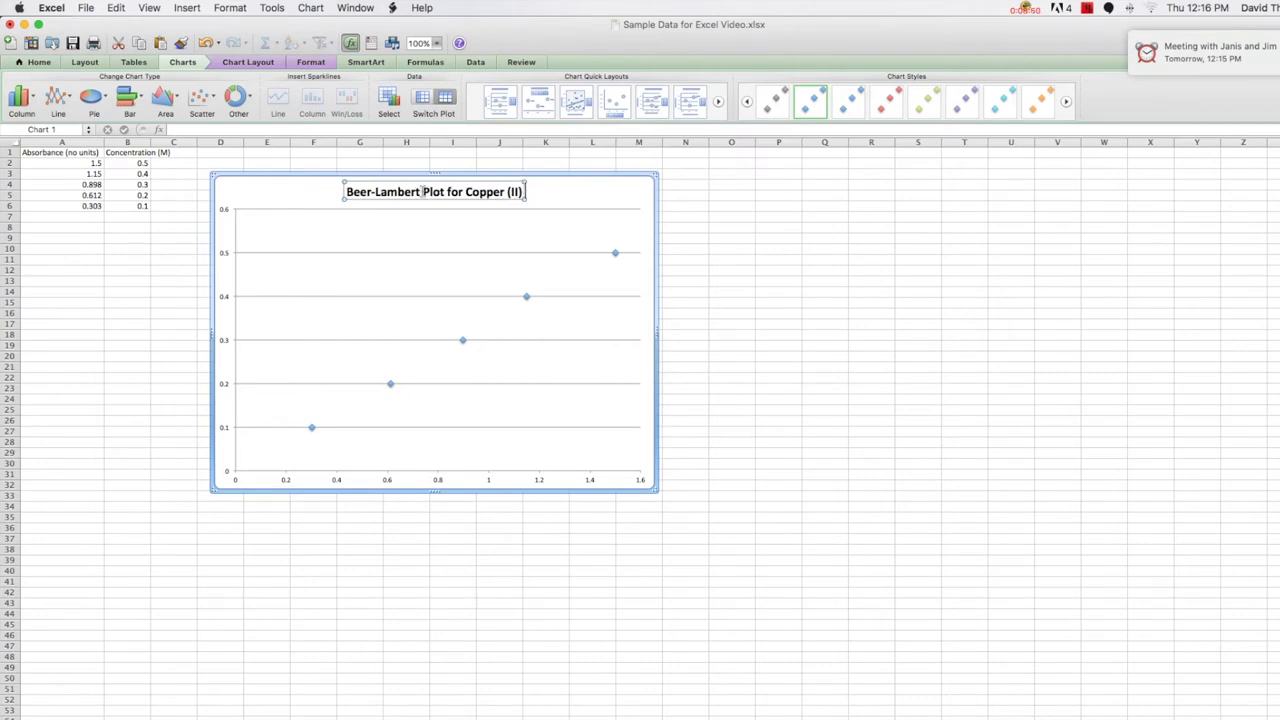
text( Sulfate Solut)
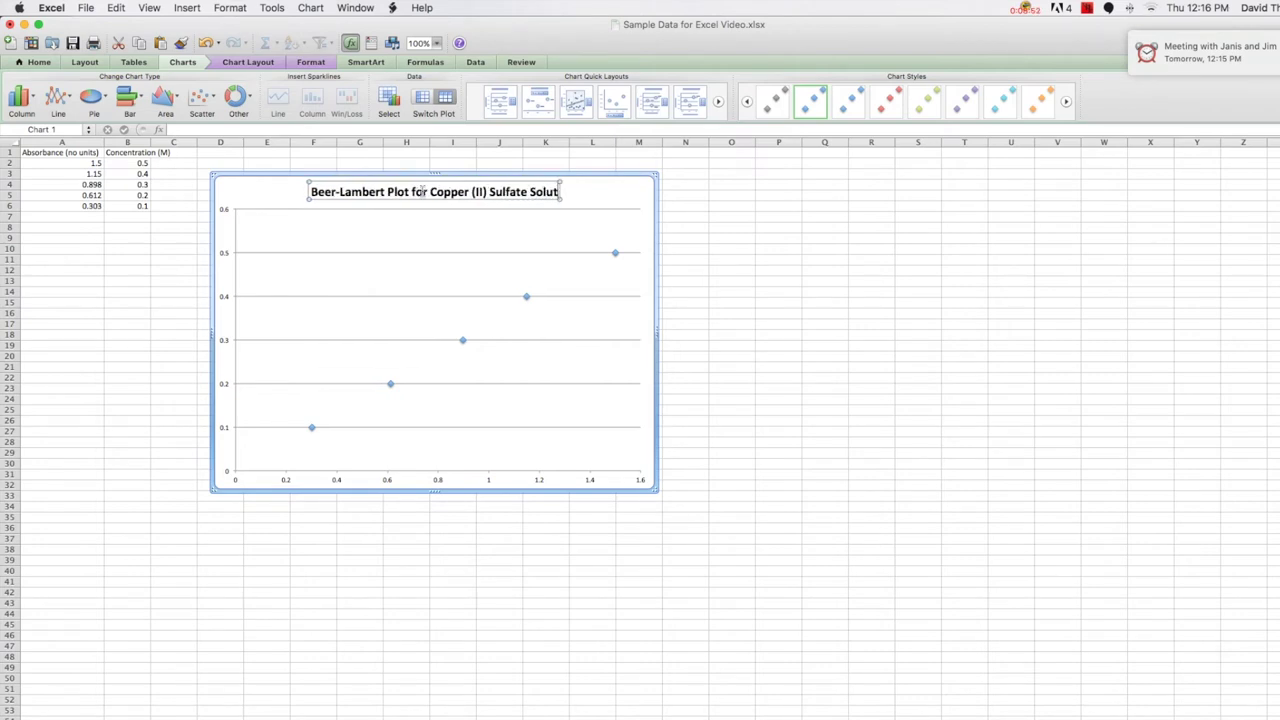
text(ions)
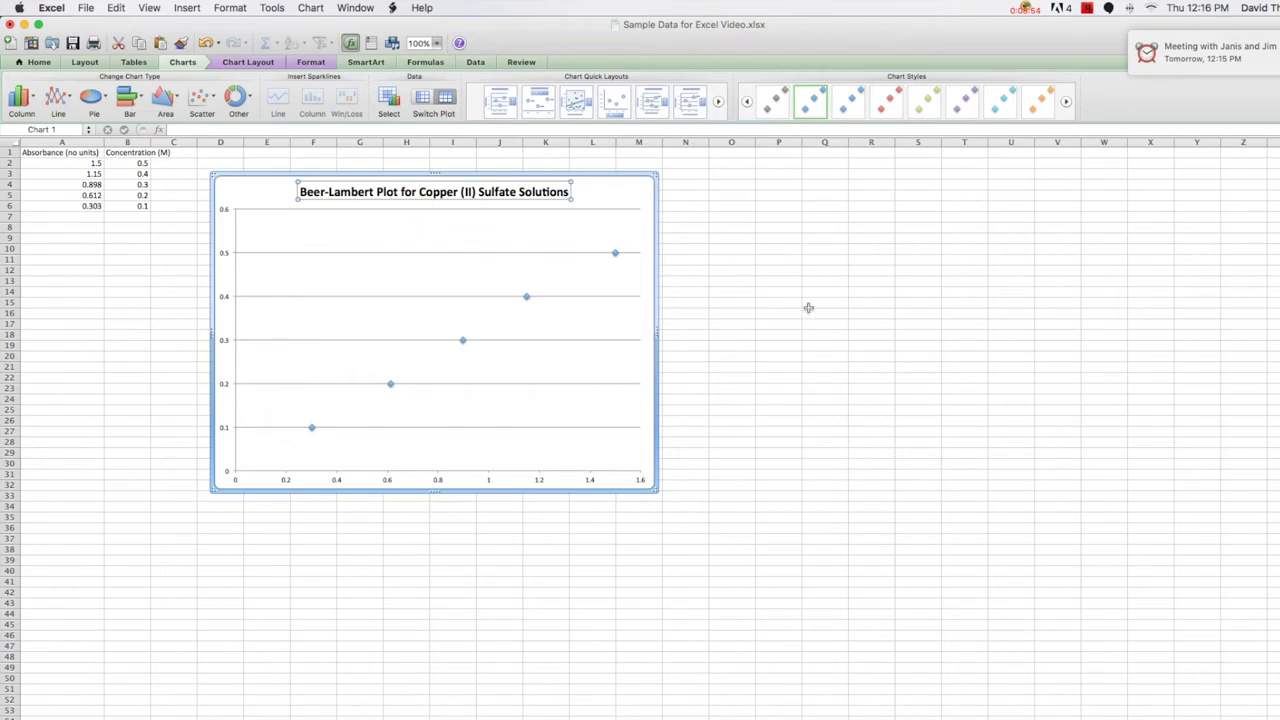
click(772, 313)
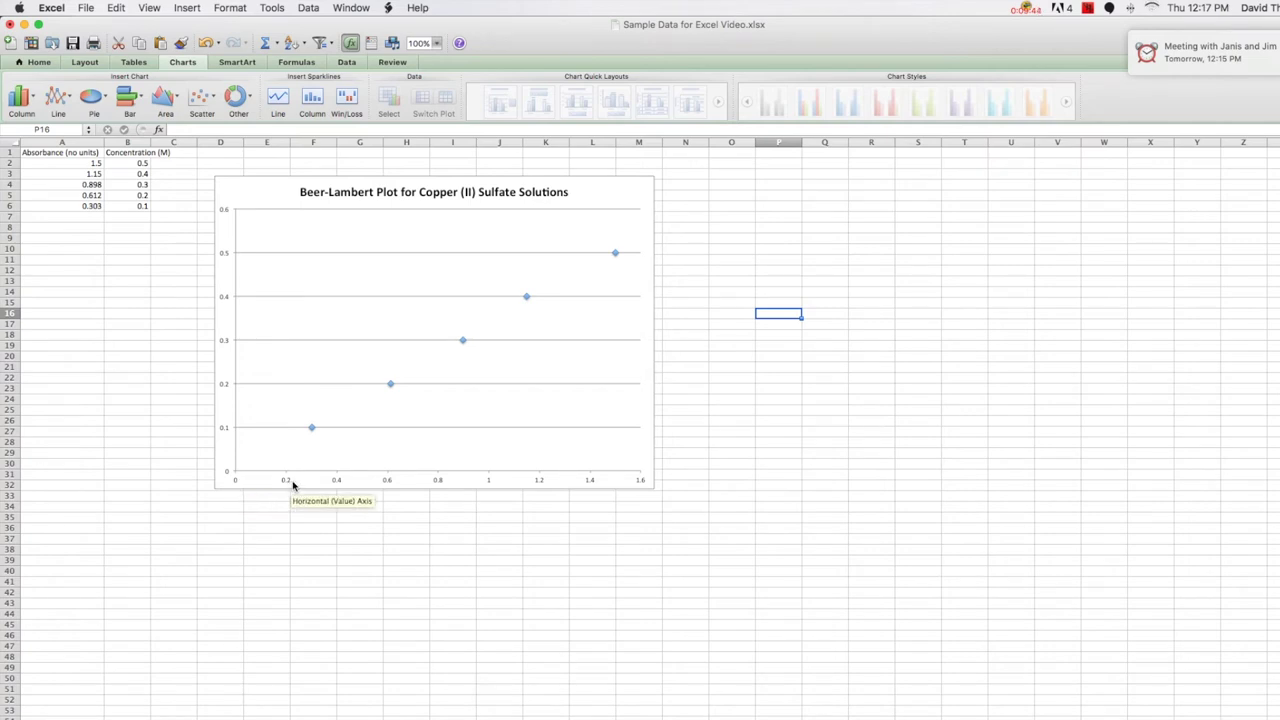
- Set the series X values to concentration B2:B6 and Y values to absorbance A2:A6
right_click(524, 371)
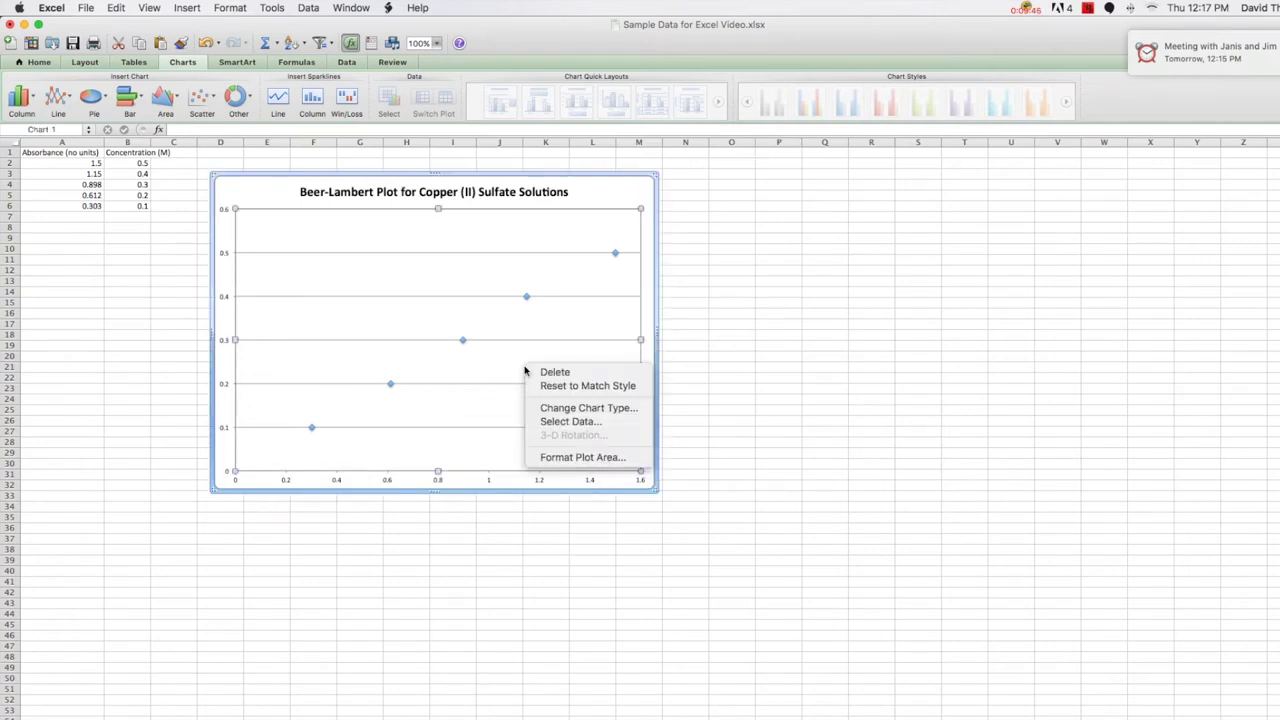
click(582, 422)
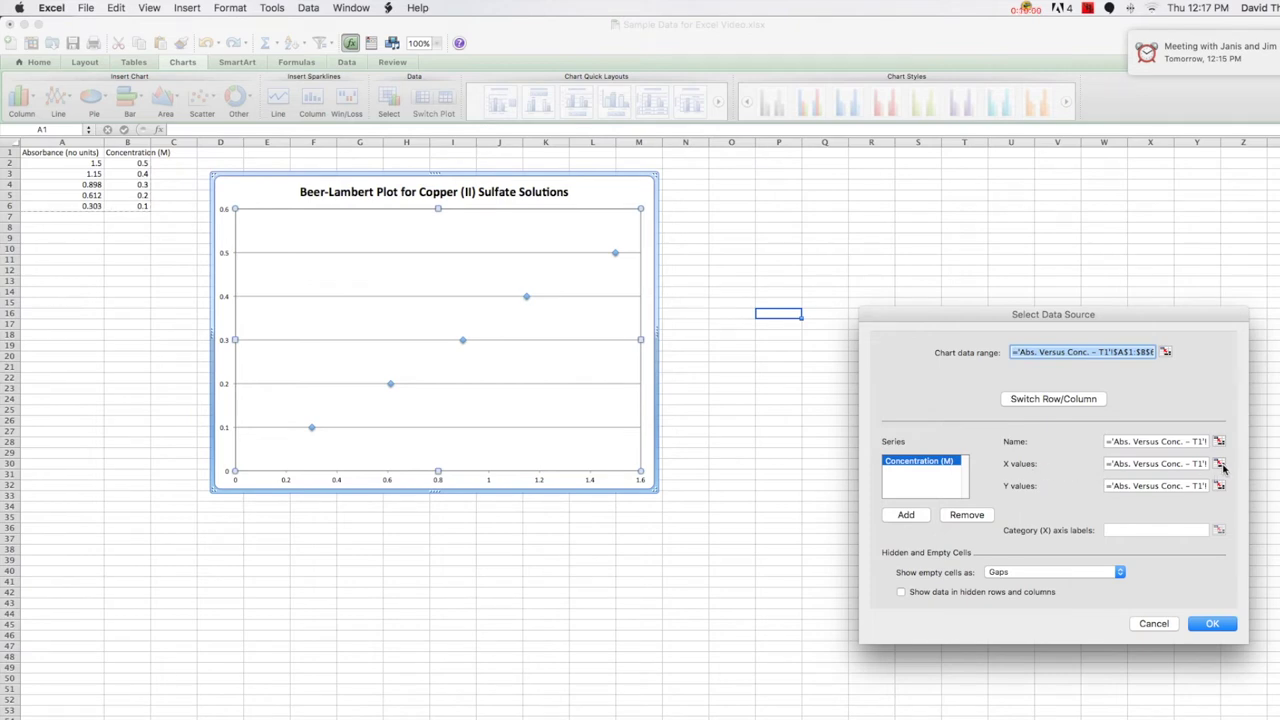
click(1220, 465)
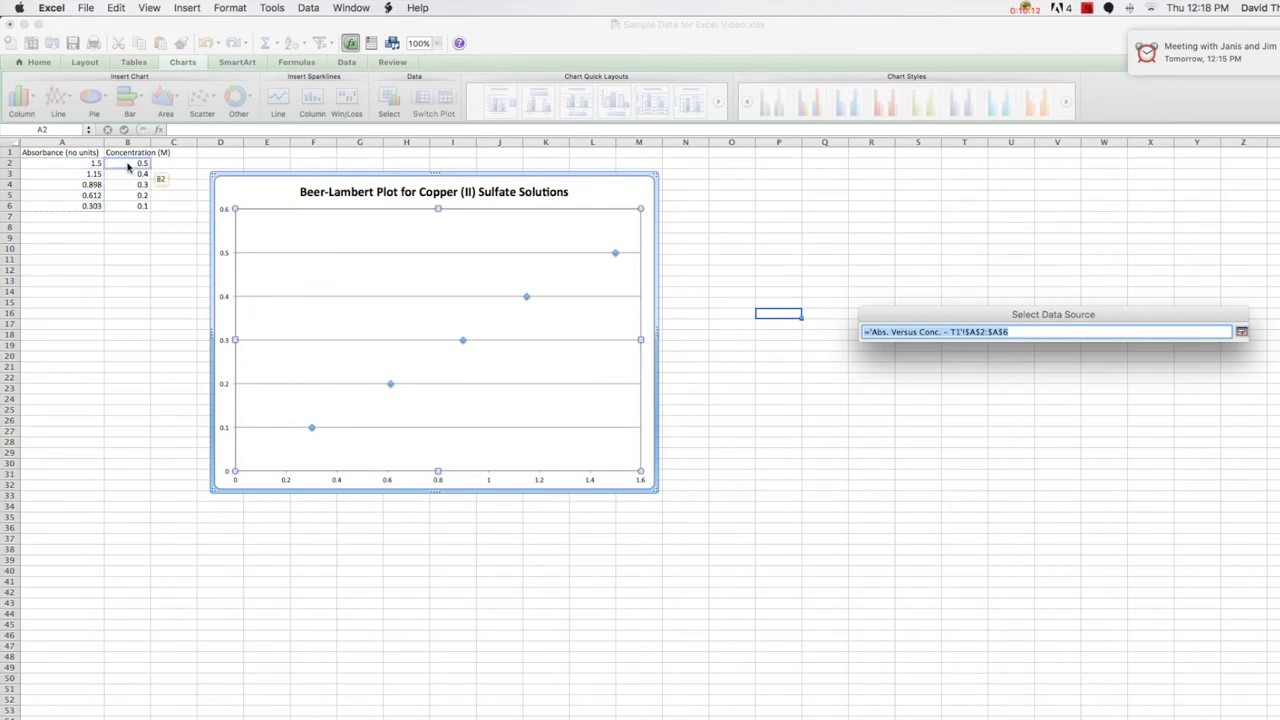
drag(128, 168, 126, 206)
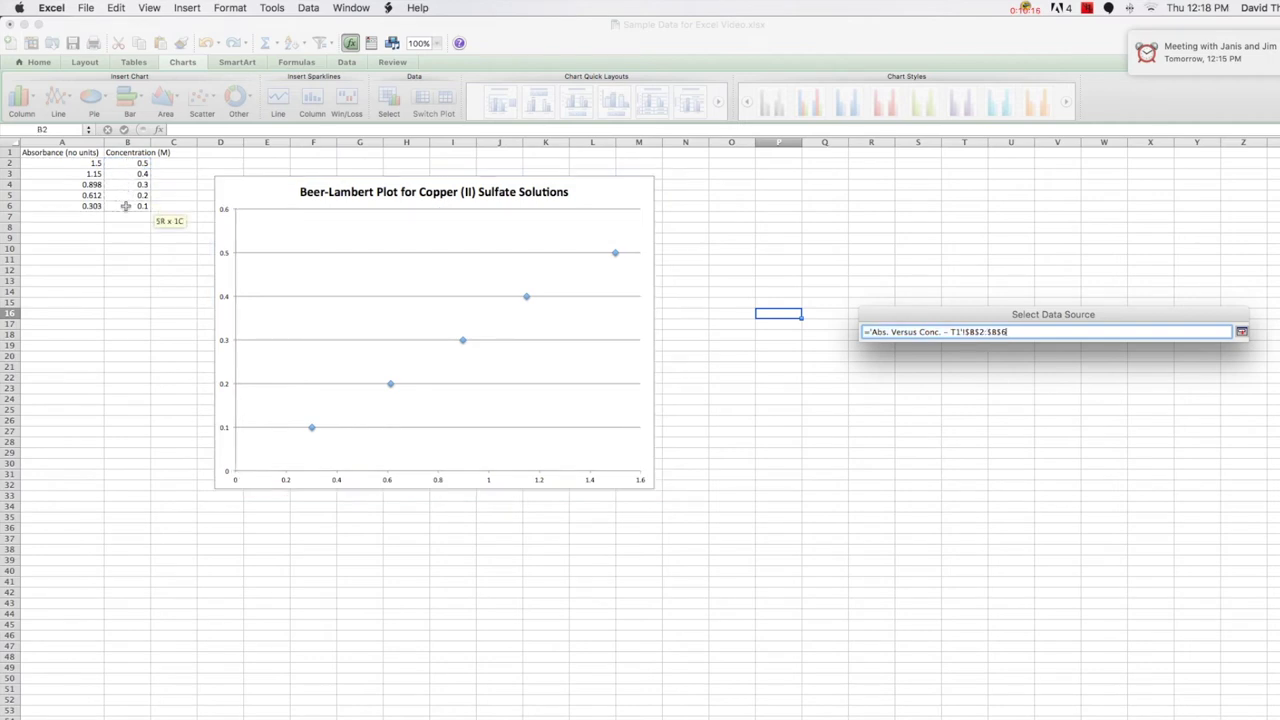
click(1241, 332)
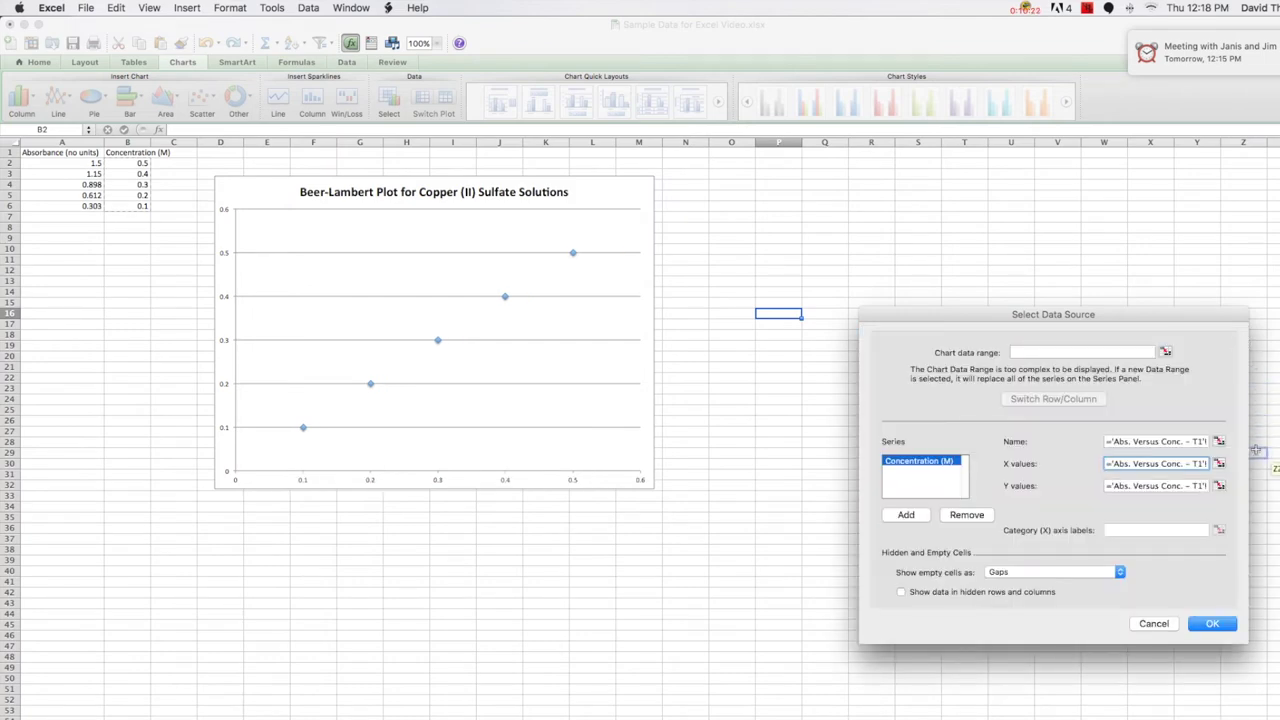
click(1221, 485)
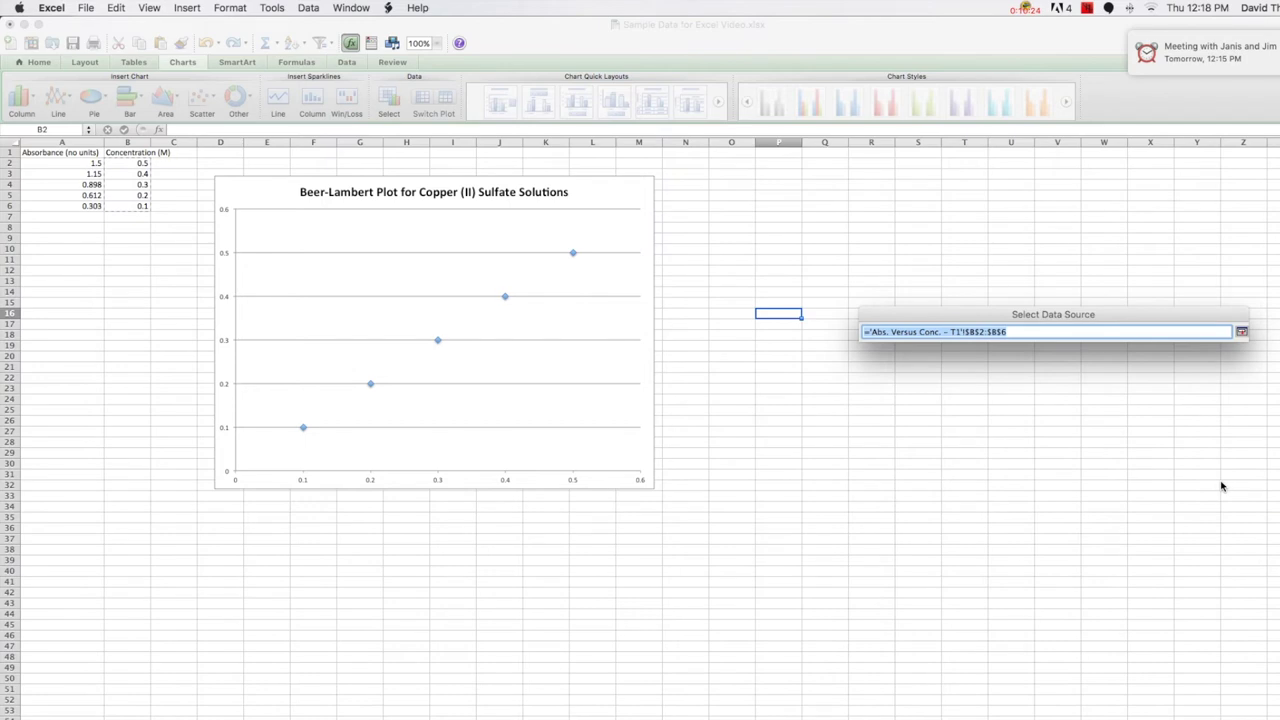
drag(92, 163, 83, 205)
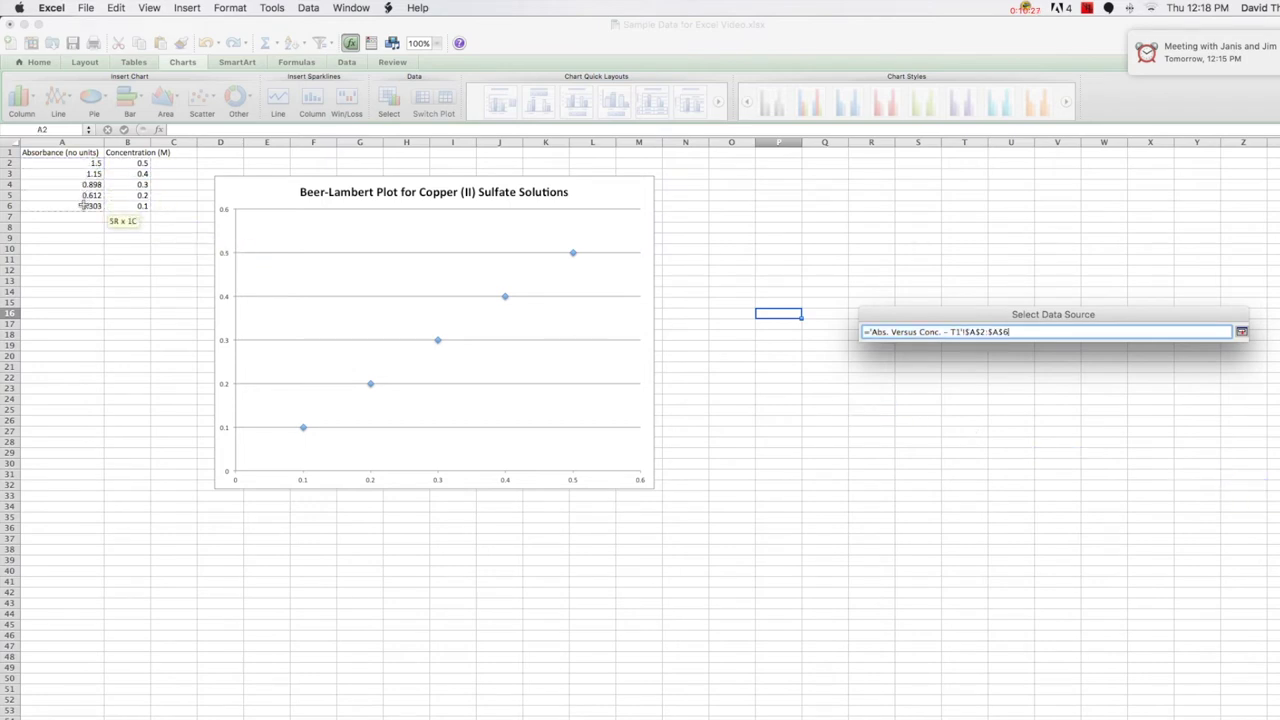
click(1241, 331)
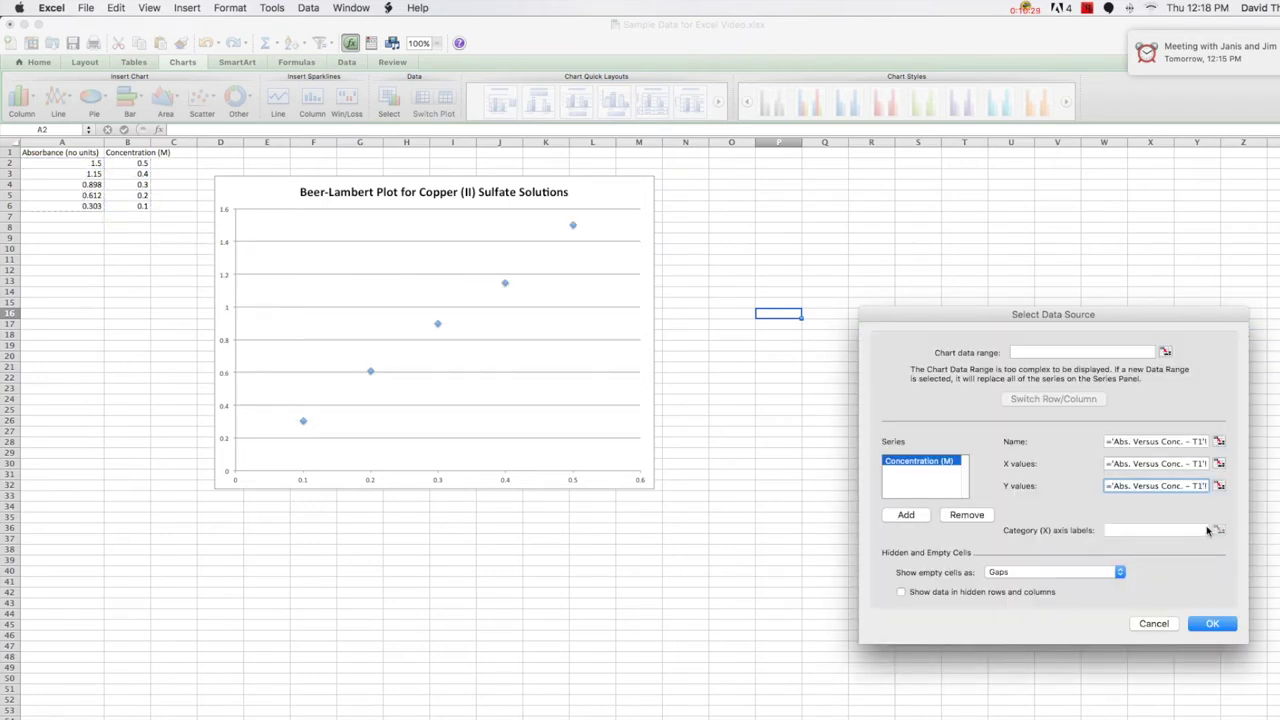
click(1214, 623)
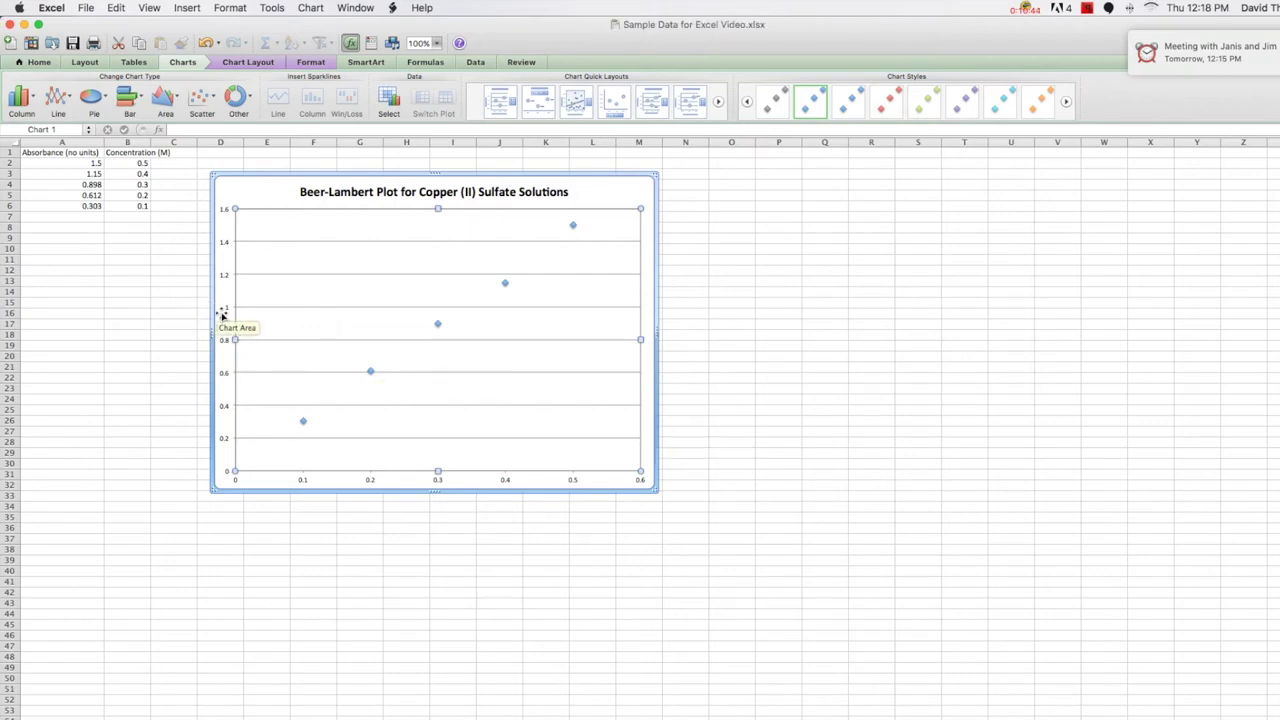
- Add the title 'Concentration (M)' below the horizontal axis
click(259, 65)
click(182, 95)
mouse_move(215, 120)
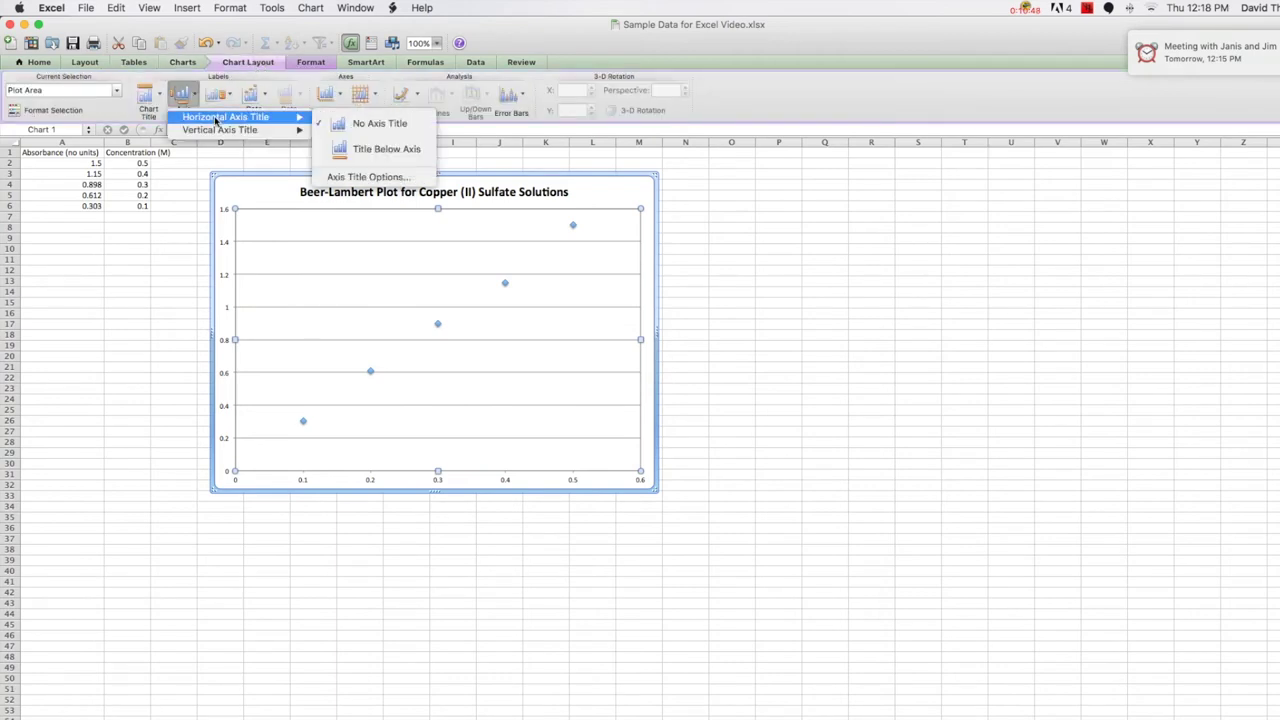
click(421, 152)
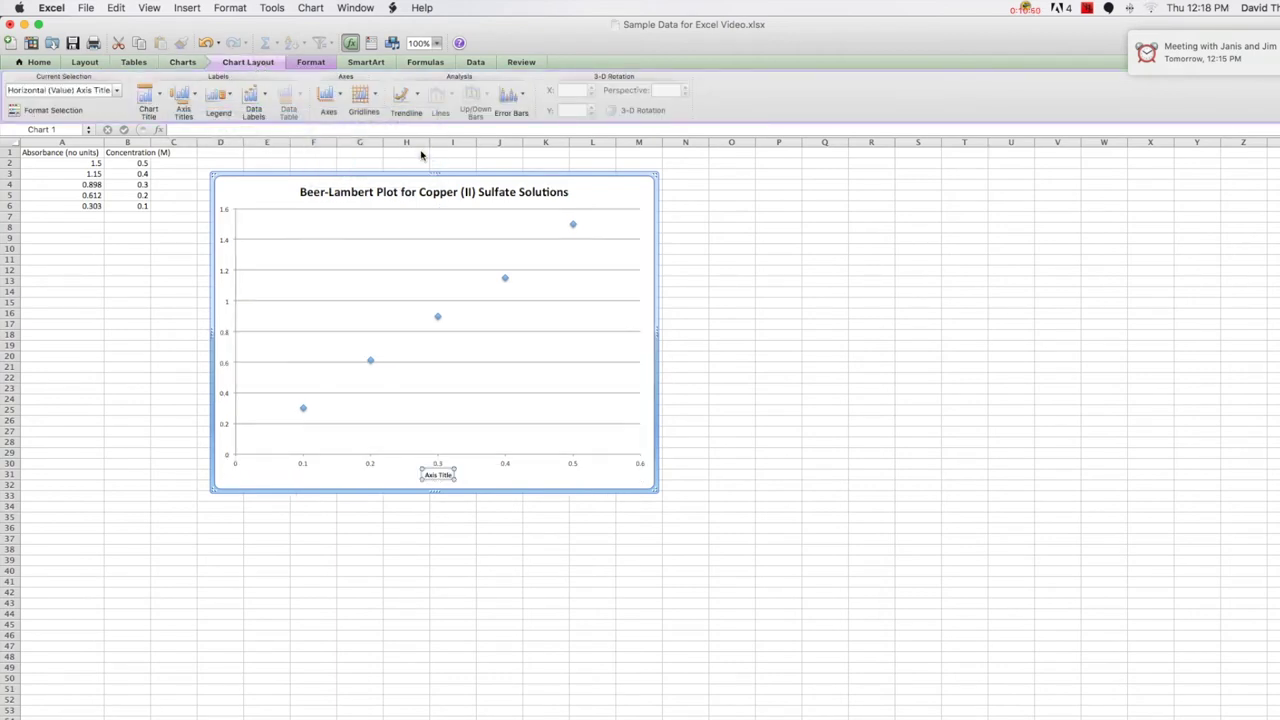
text(Concent)
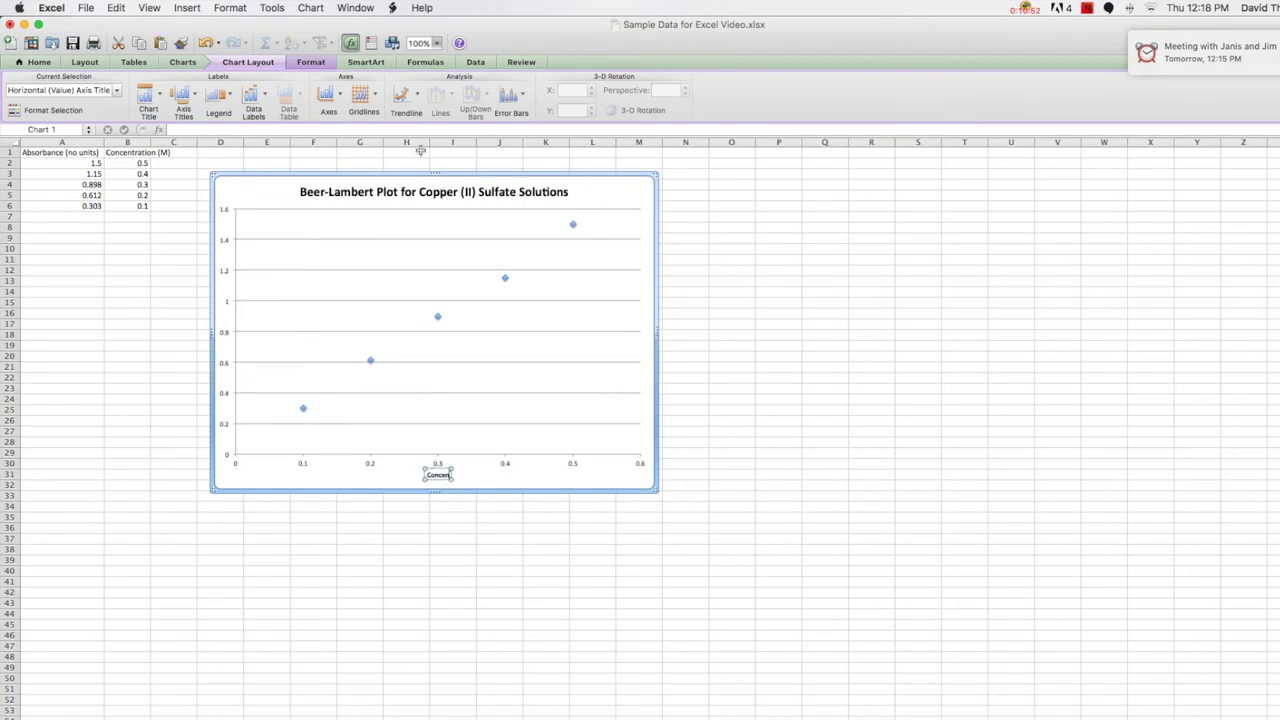
text(ration (M))
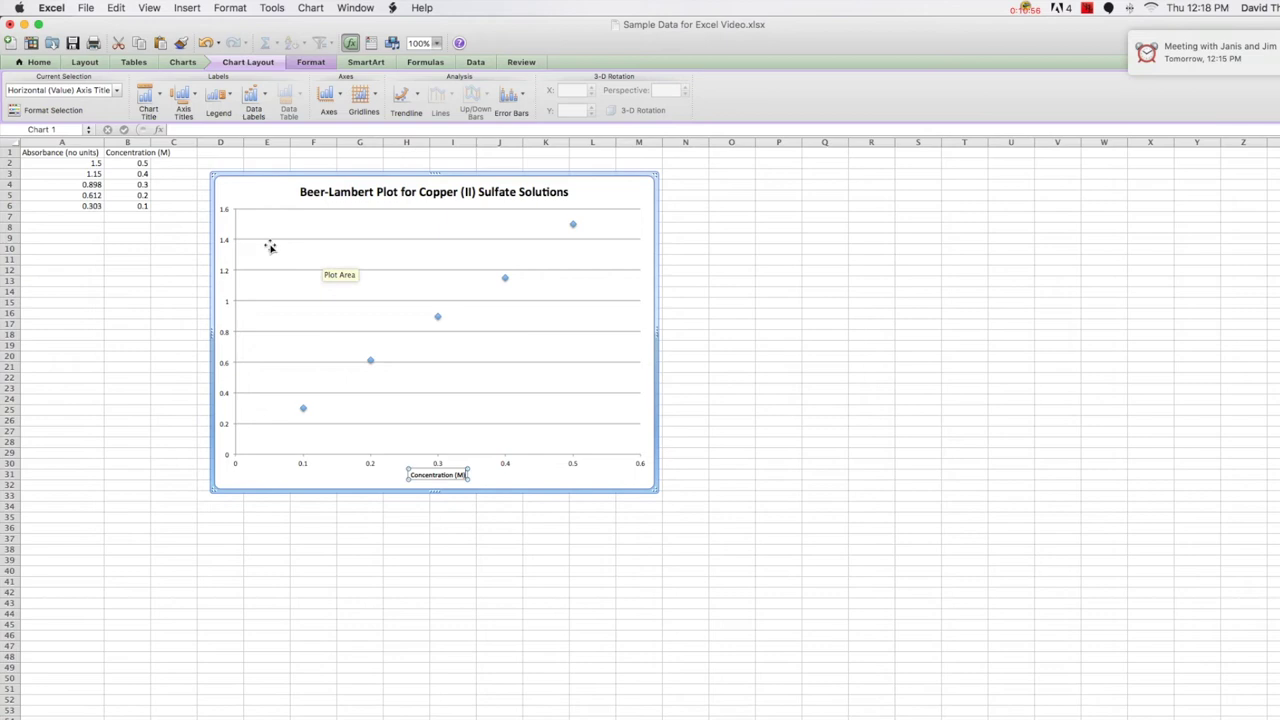
- Add the rotated vertical axis title 'Absorbance (no units)'
click(193, 100)
mouse_move(205, 129)
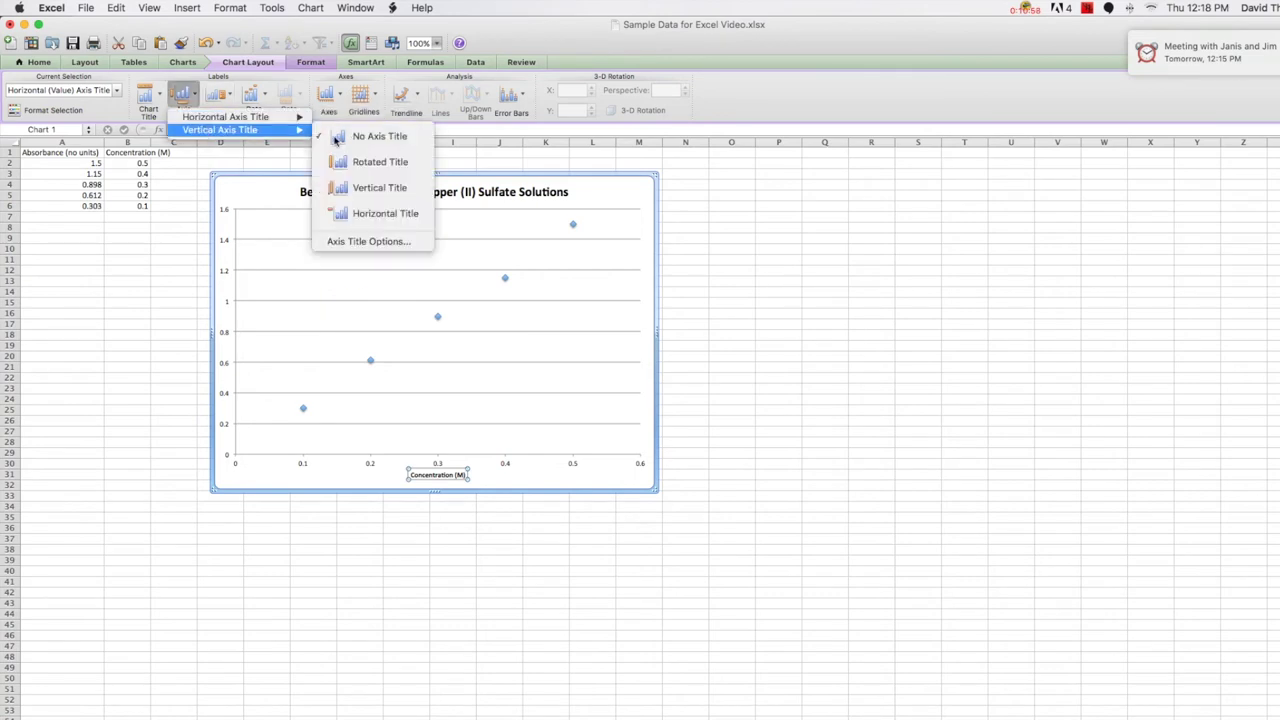
click(378, 161)
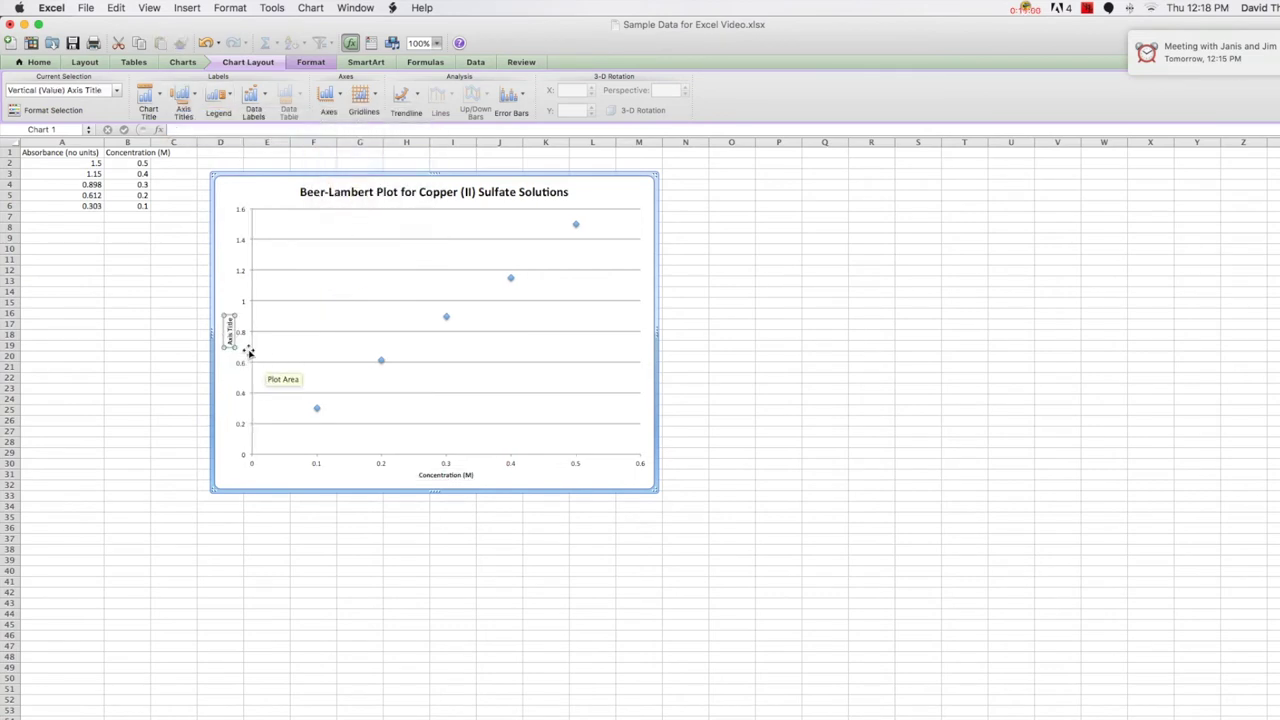
text(Absorbance)
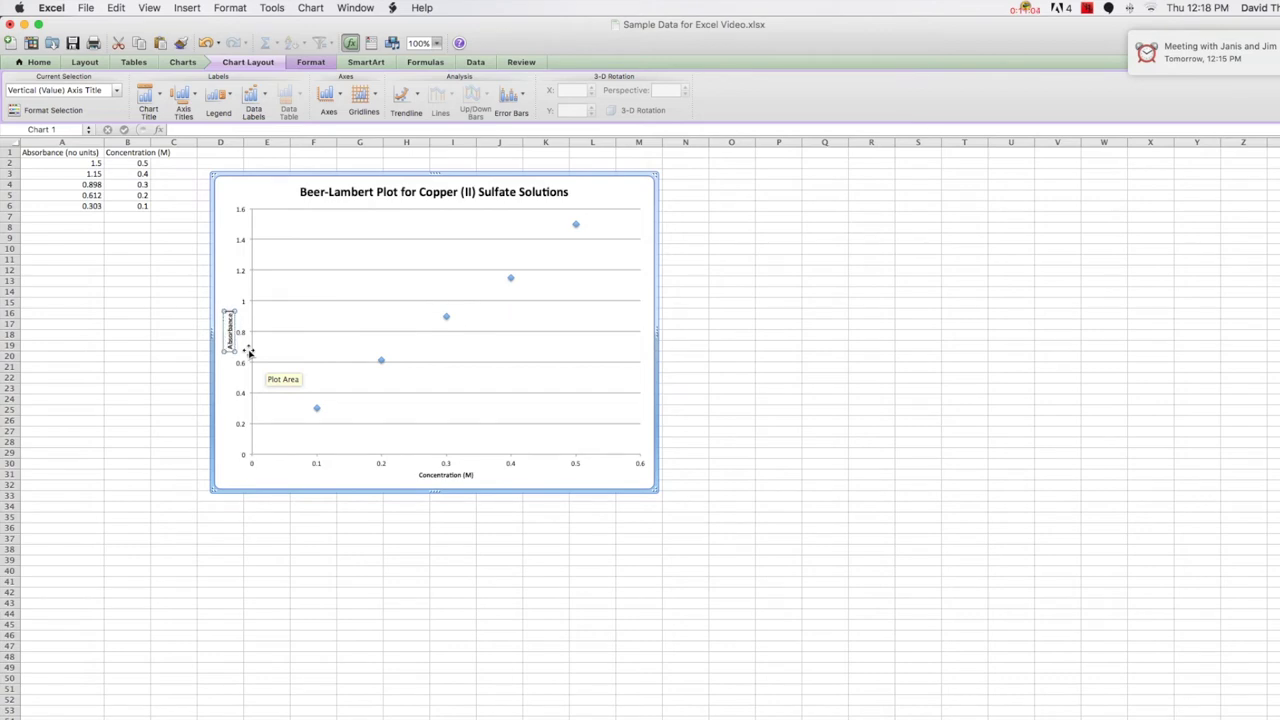
text( (no units))
click(802, 408)
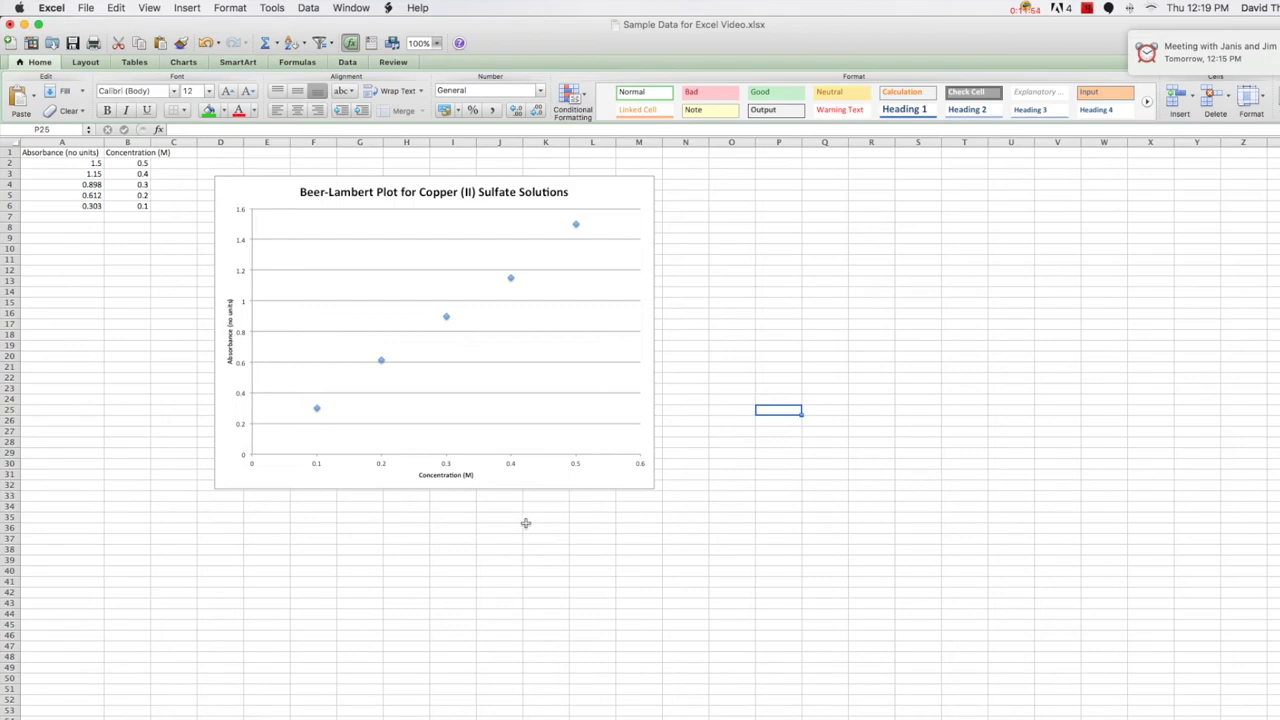
- Add a linear trendline to the data series, displaying its equation and R-squared value
right_click(446, 317)
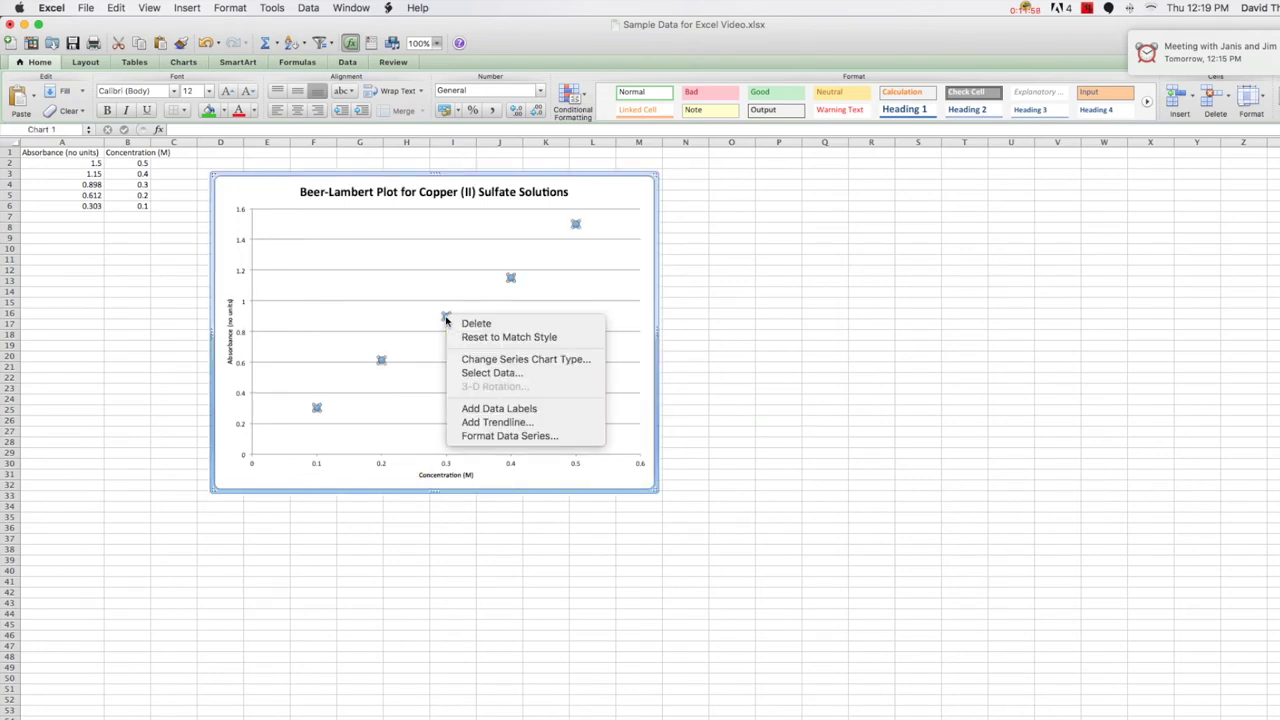
click(512, 424)
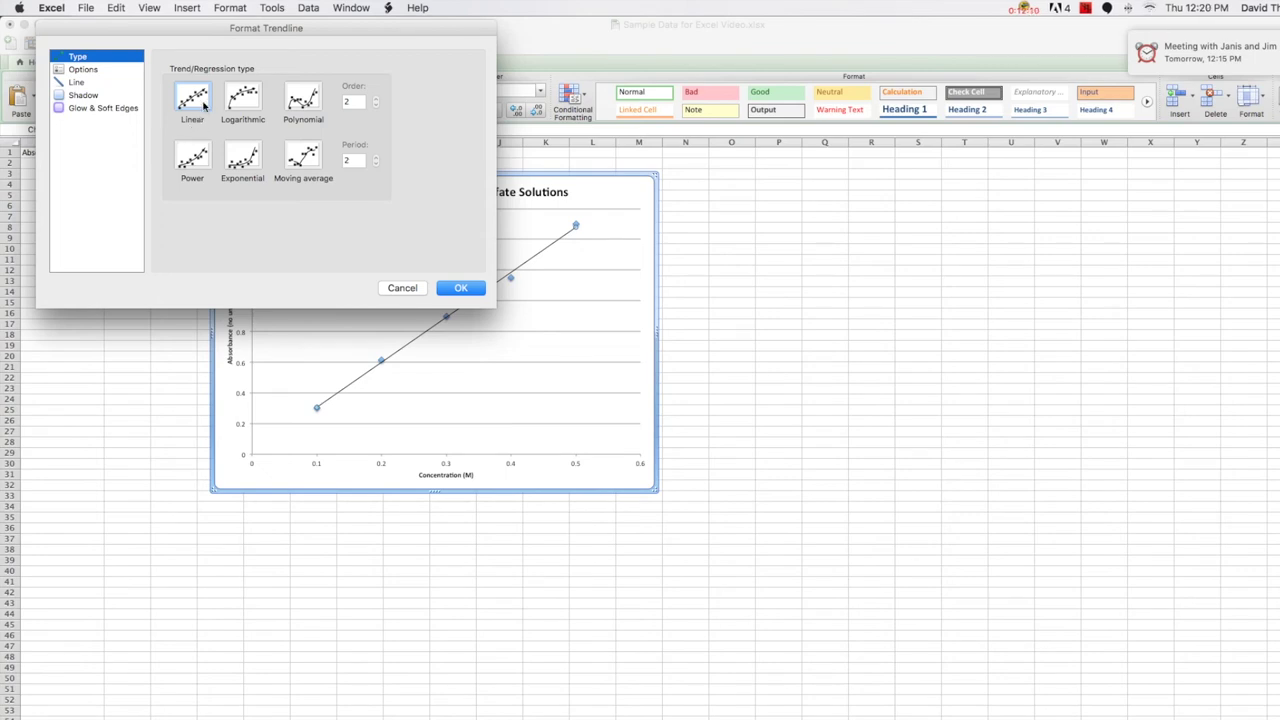
click(100, 72)
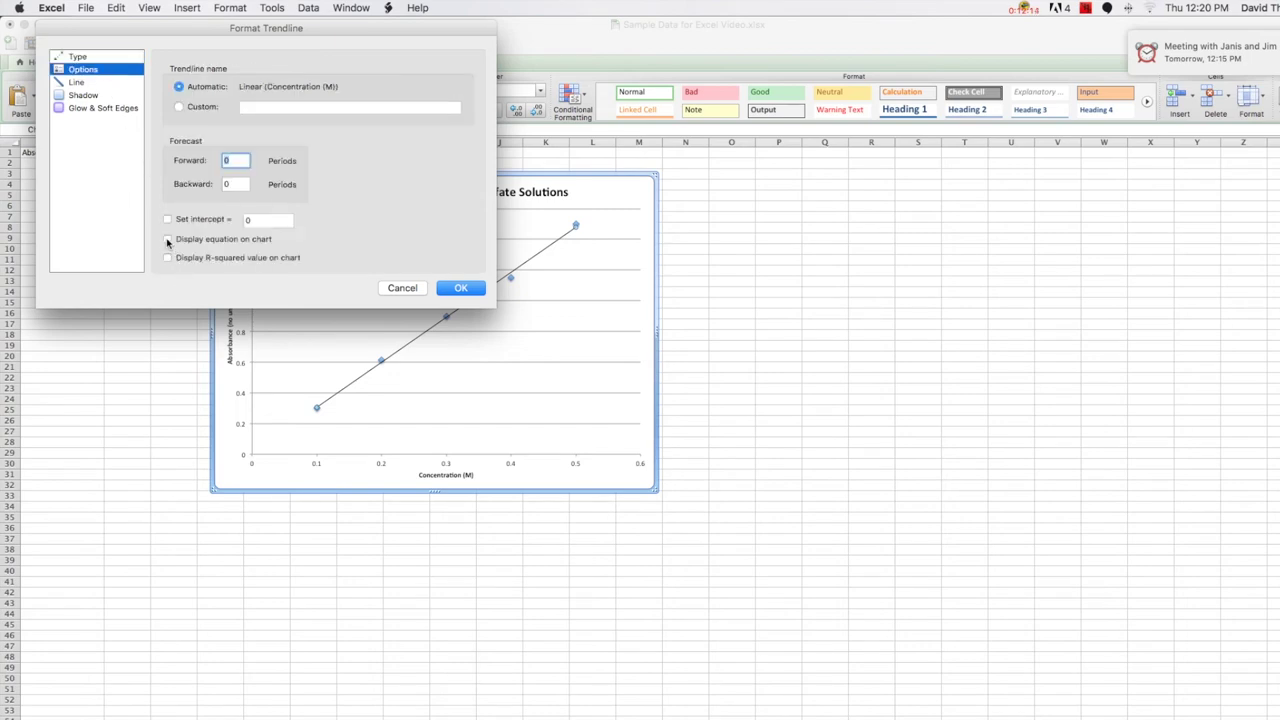
click(168, 240)
click(168, 259)
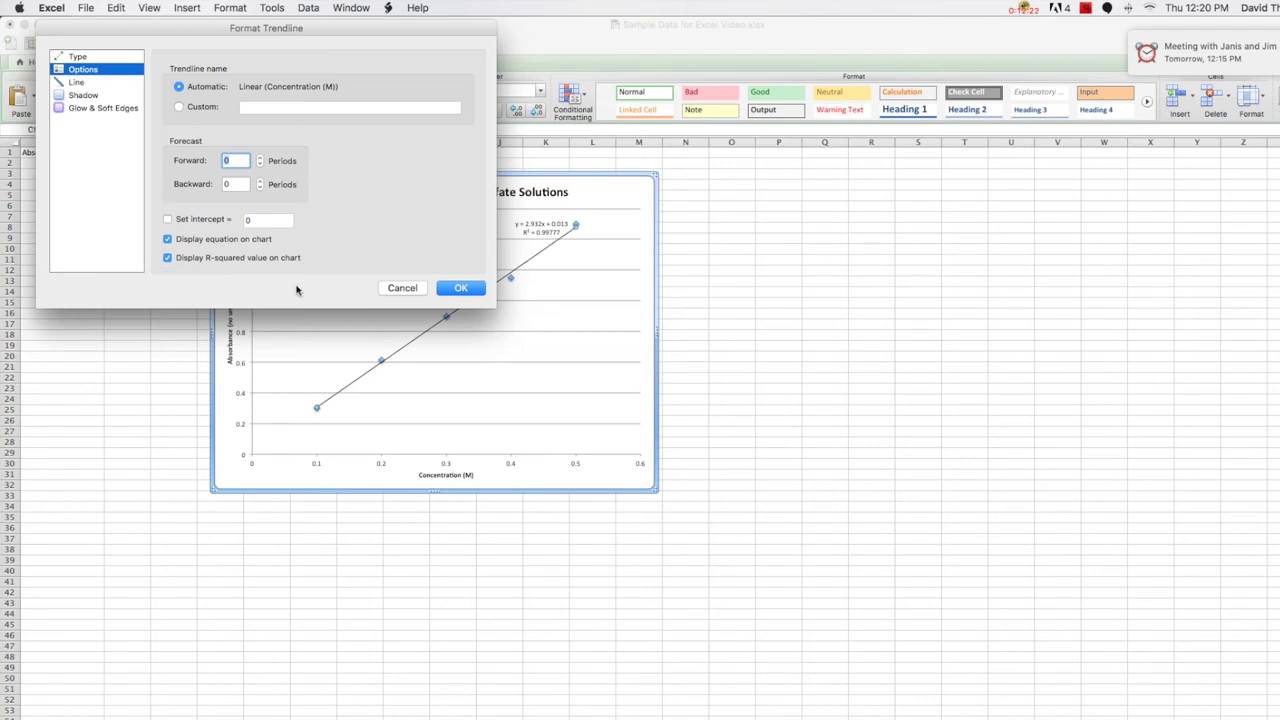
click(461, 288)
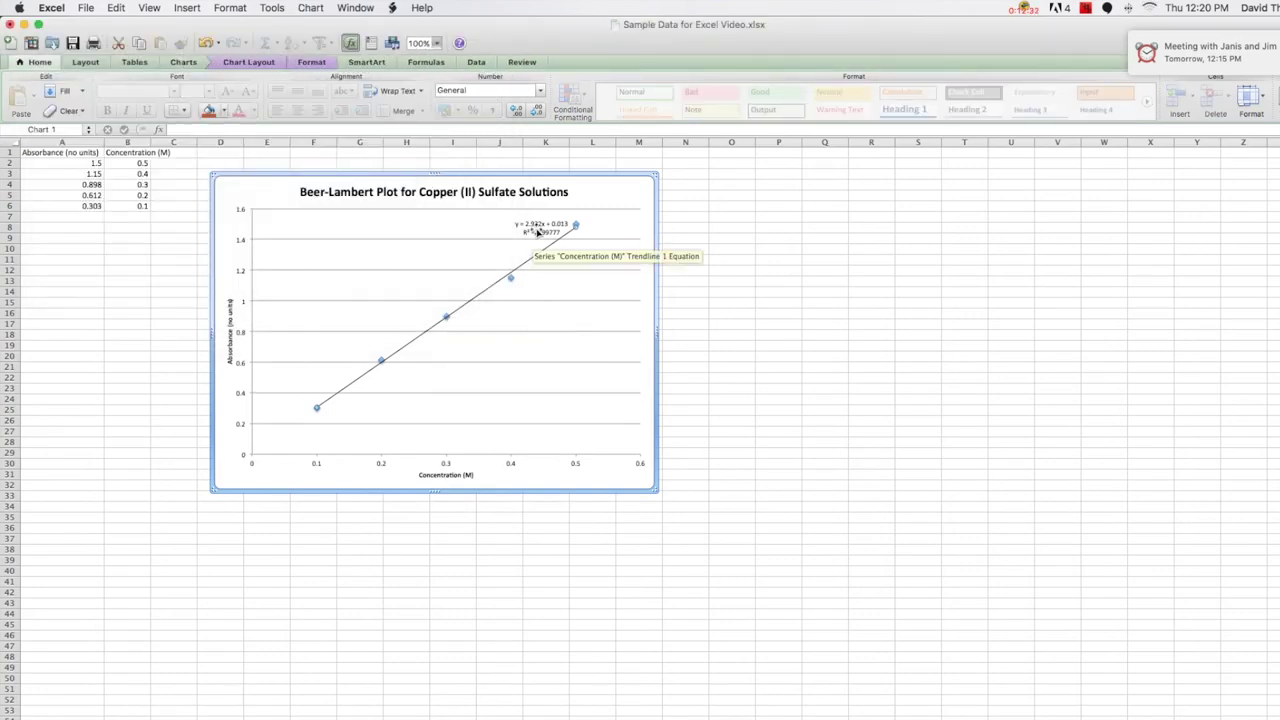
- Nudge the trendline equation label left off the top point, then go to the temperature sheet
click(505, 227)
drag(505, 227, 473, 226)
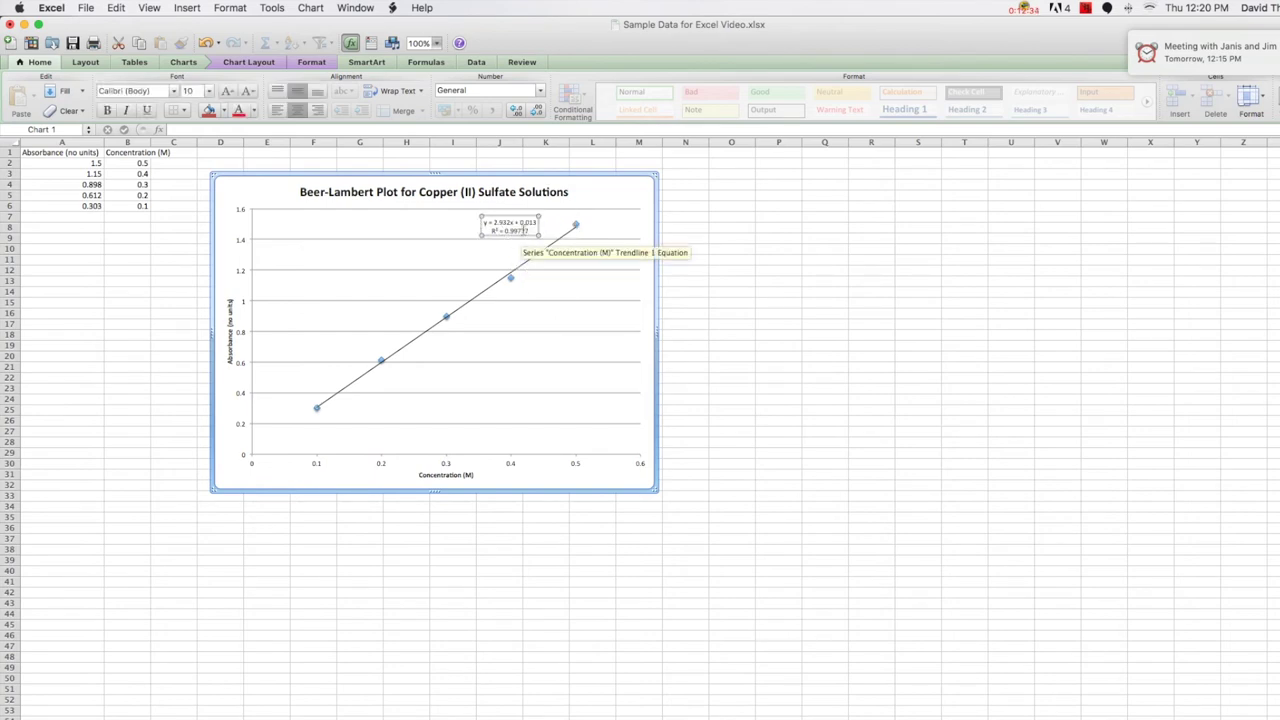
mouse_move(512, 228)
mouse_down()
mouse_move(480, 229)
mouse_move(499, 224)
mouse_up()
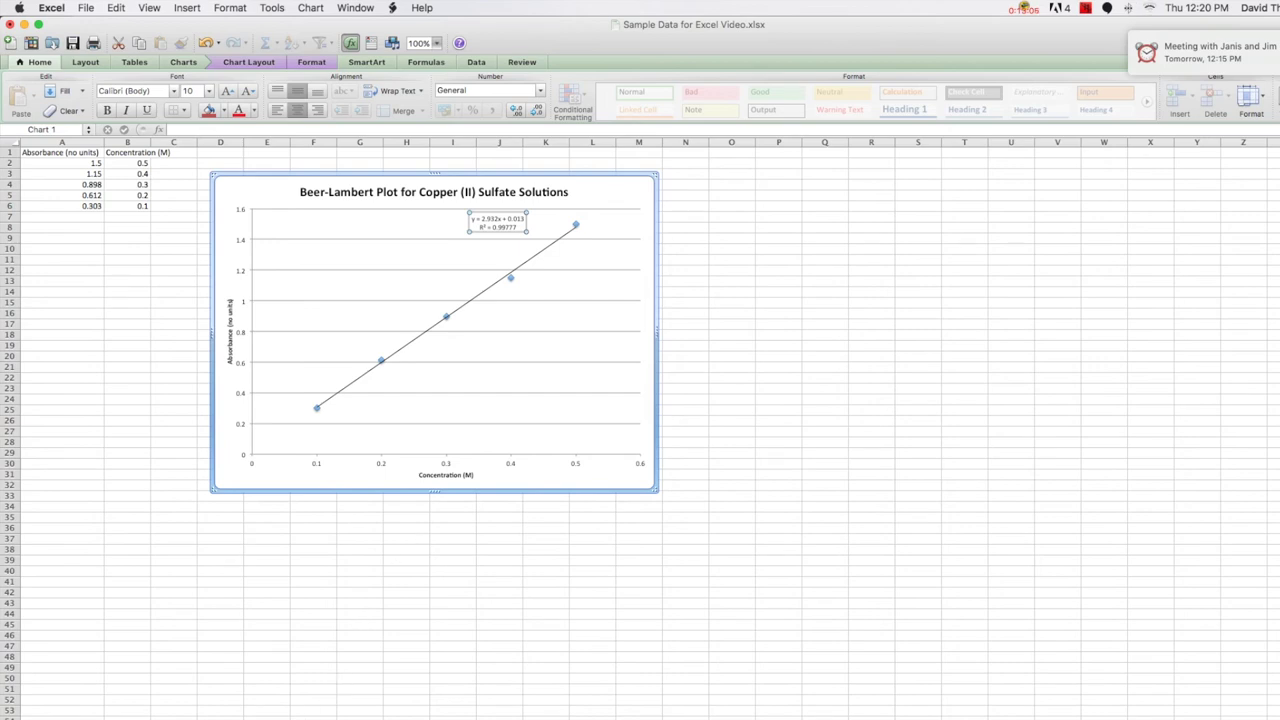
key(ctrl+Page_Down)
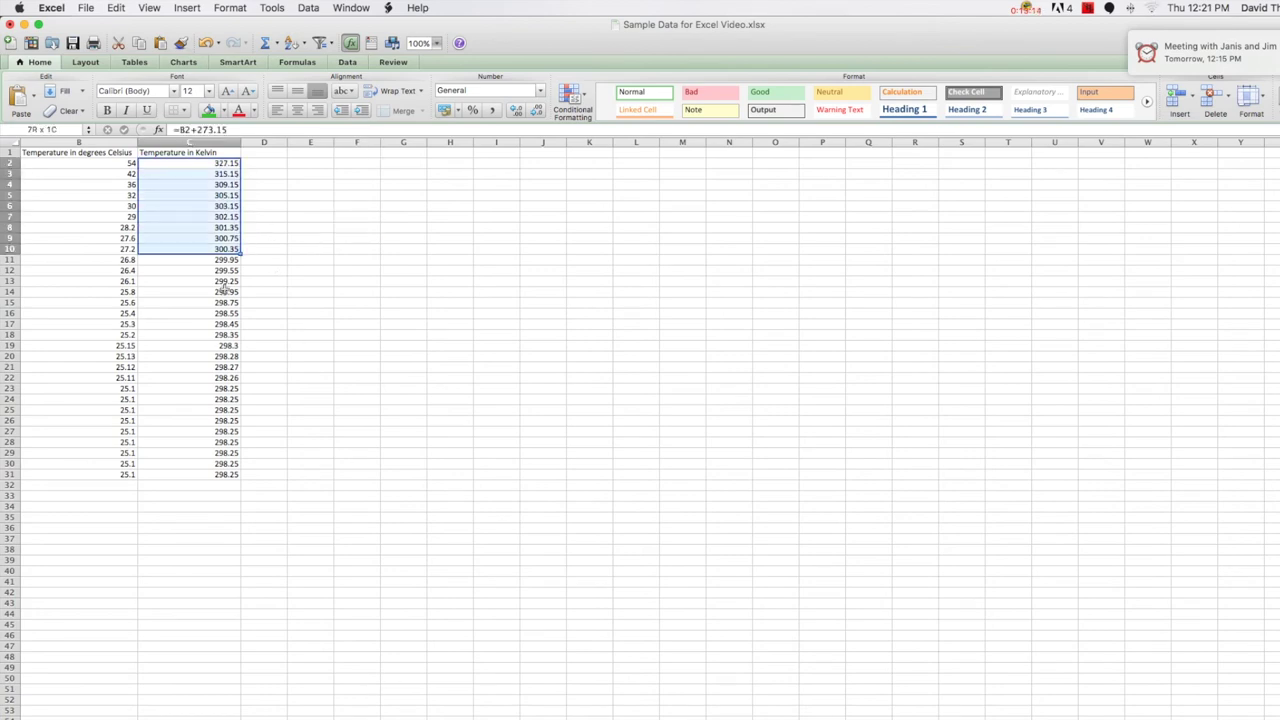
- Select the Kelvin values in C2:C31
drag(224, 289, 220, 476)
click(116, 7)
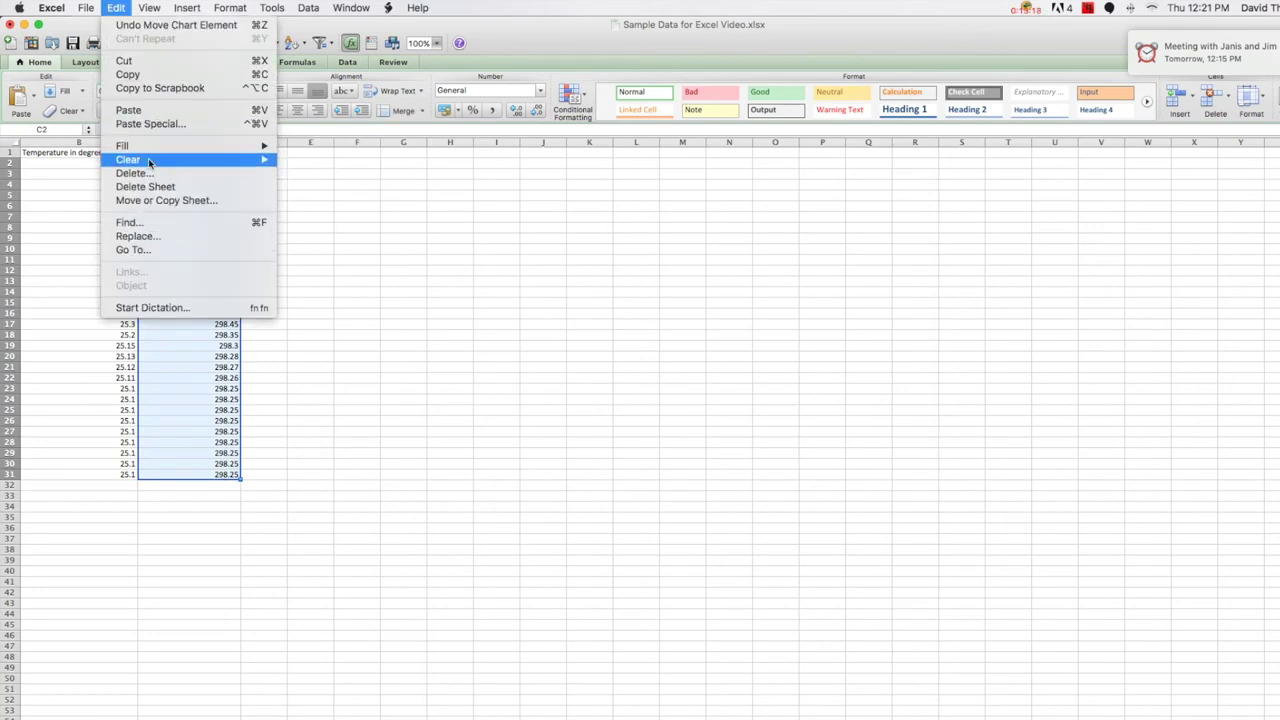
- Clear the contents of C2:C31 and select cell C2
mouse_move(148, 158)
click(310, 185)
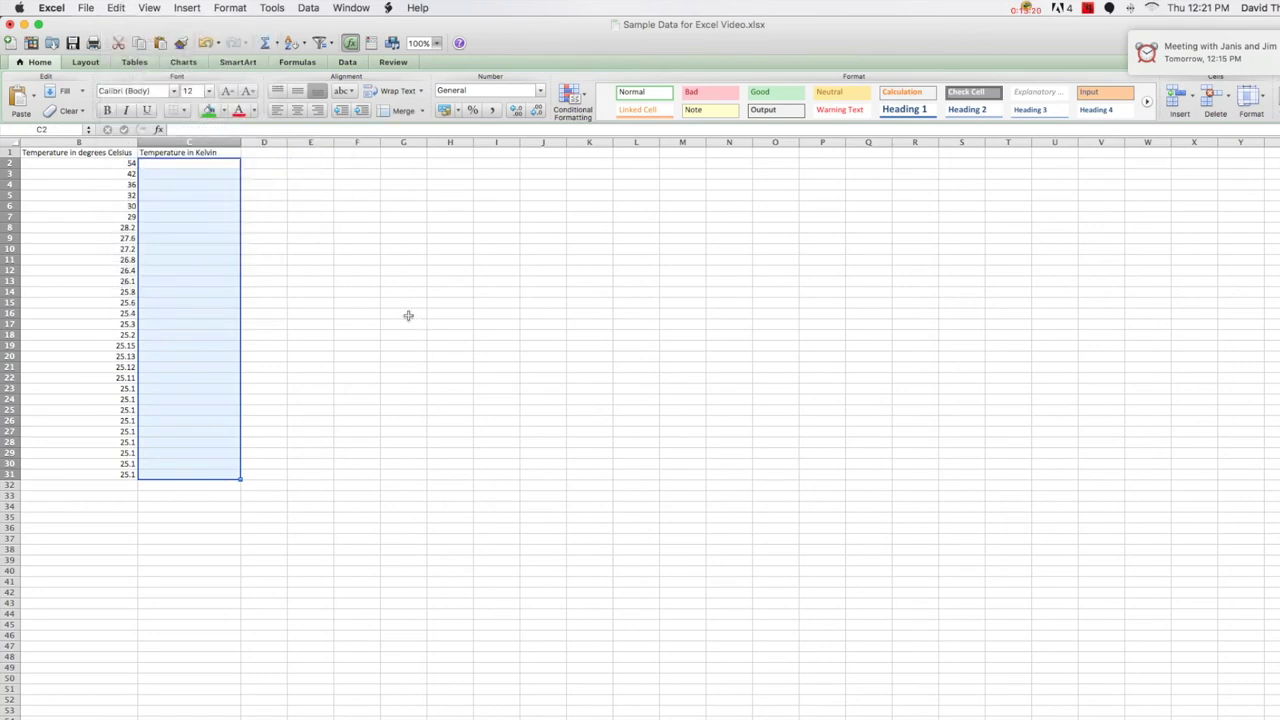
scroll(408, 315, left, 1)
click(352, 260)
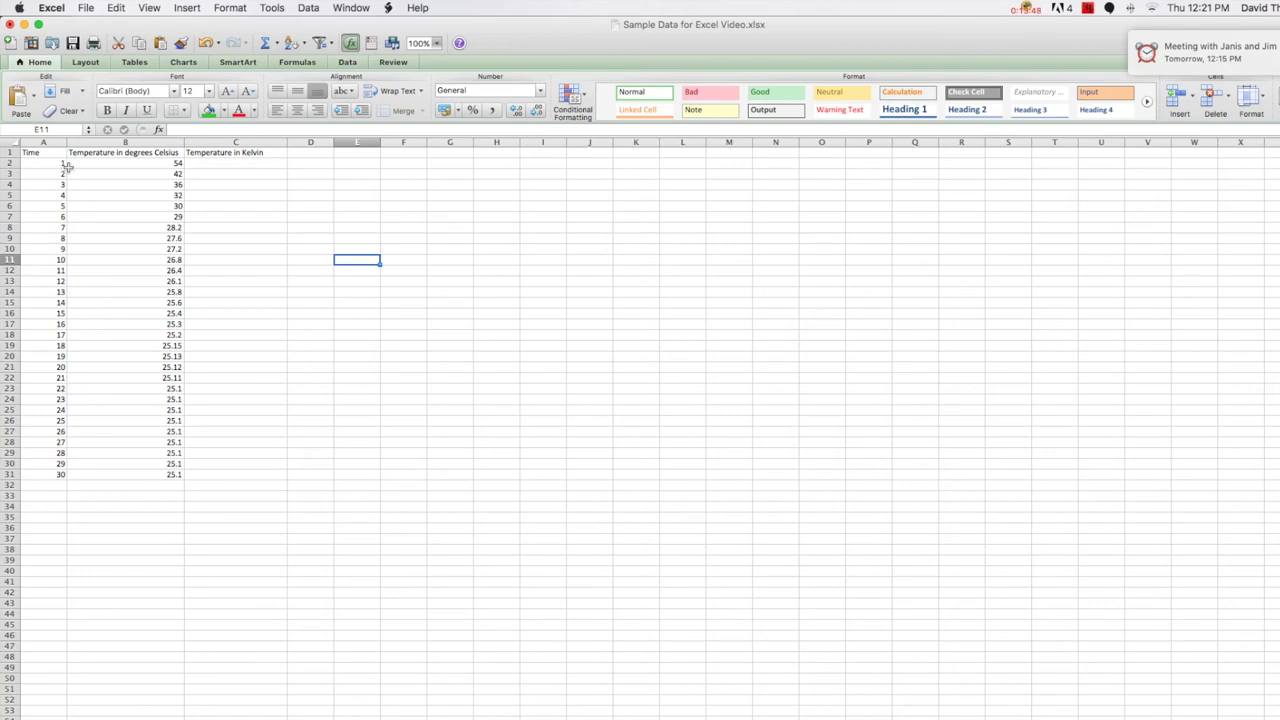
click(241, 165)
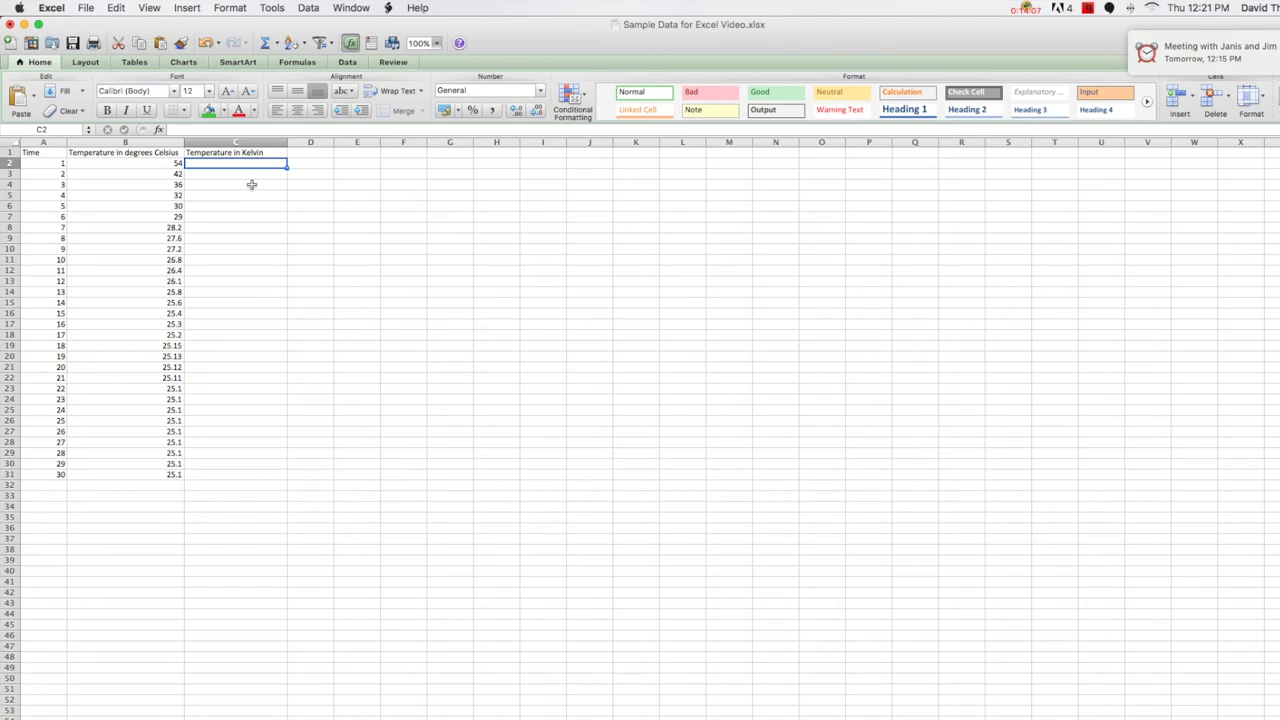
- Enter the formula =B2+273.15 in C2, giving 327.15
click(242, 161)
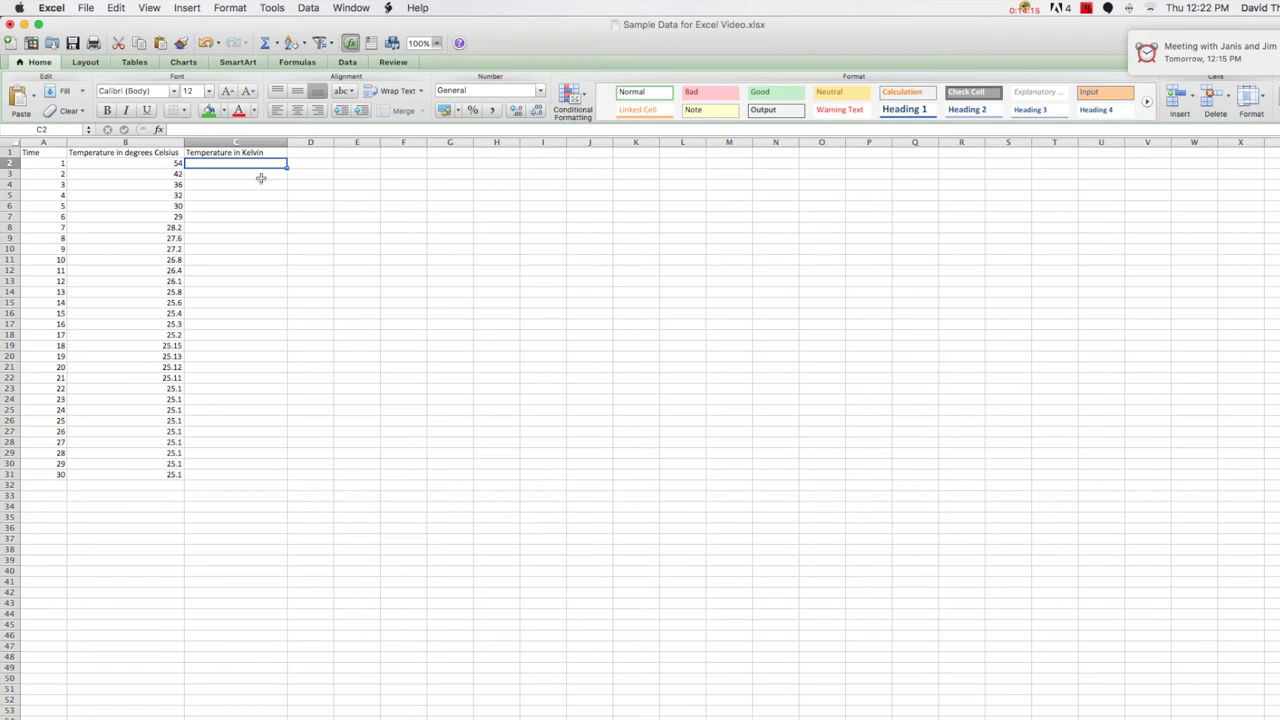
text(=)
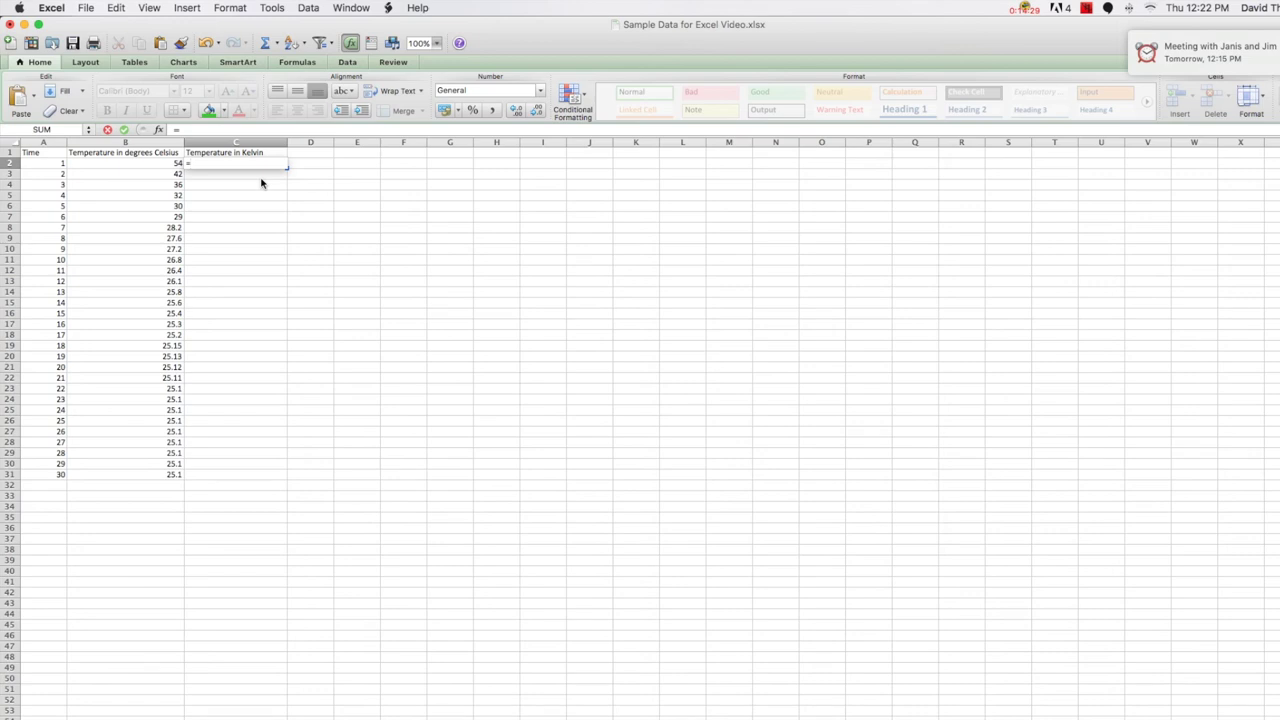
click(168, 163)
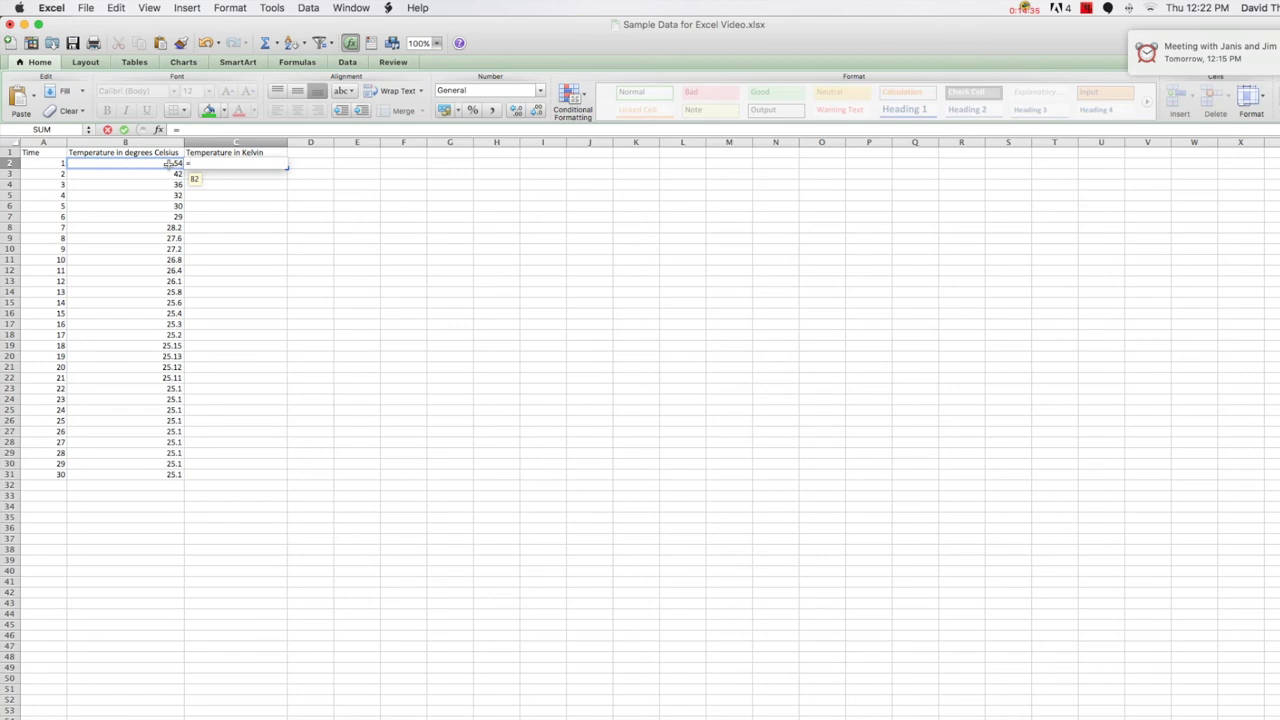
click(158, 164)
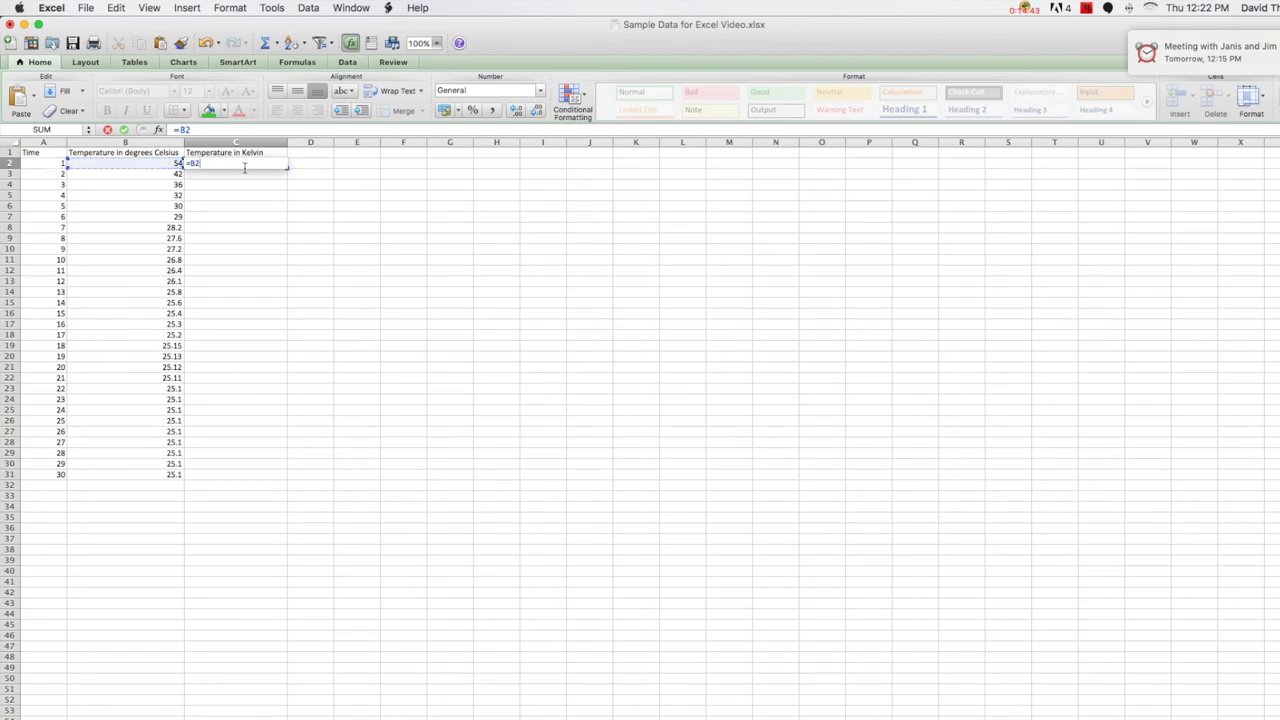
text(+273.15)
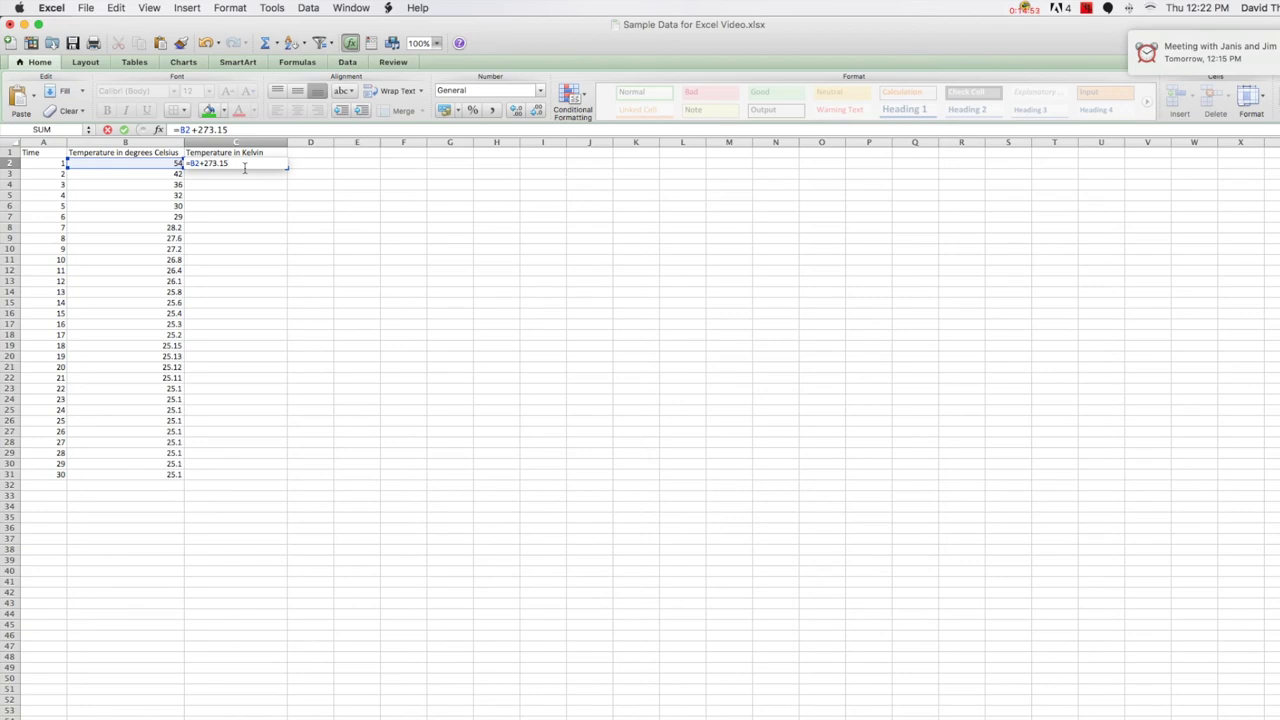
key(Return)
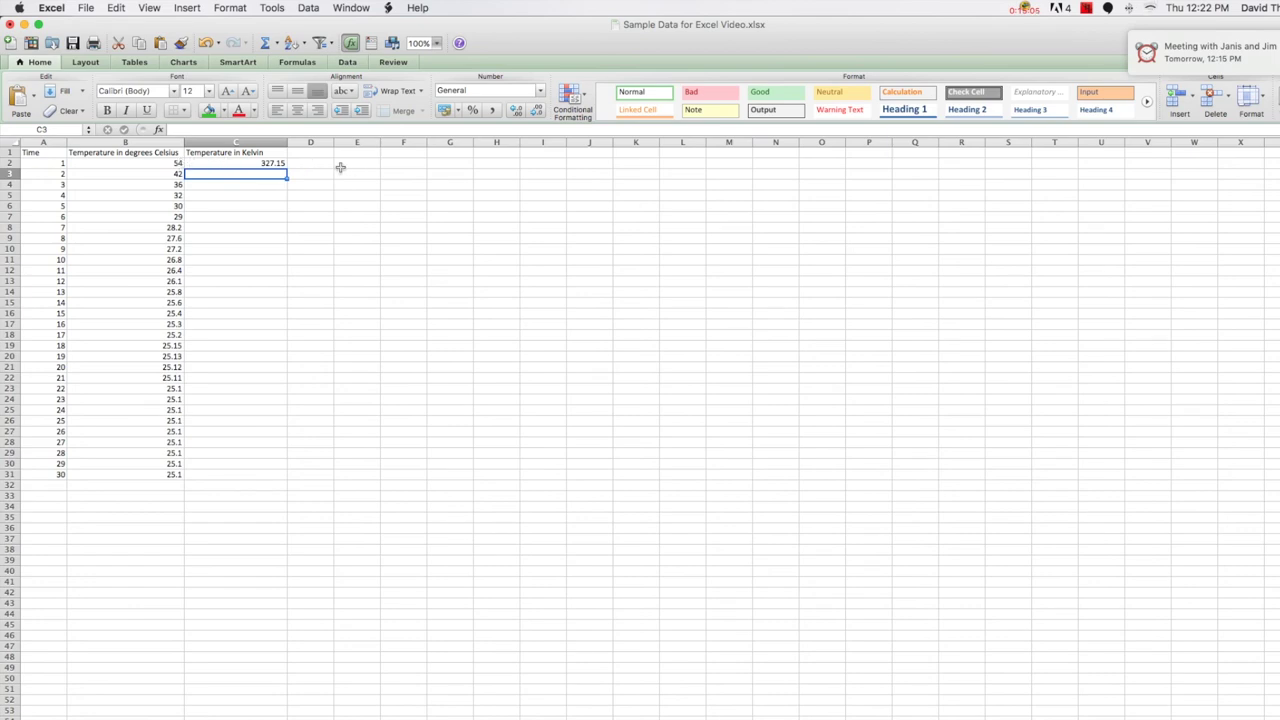
- Fill the C2 formula down to C31 and spot-check that C3–C5 reference B3–B5
click(275, 165)
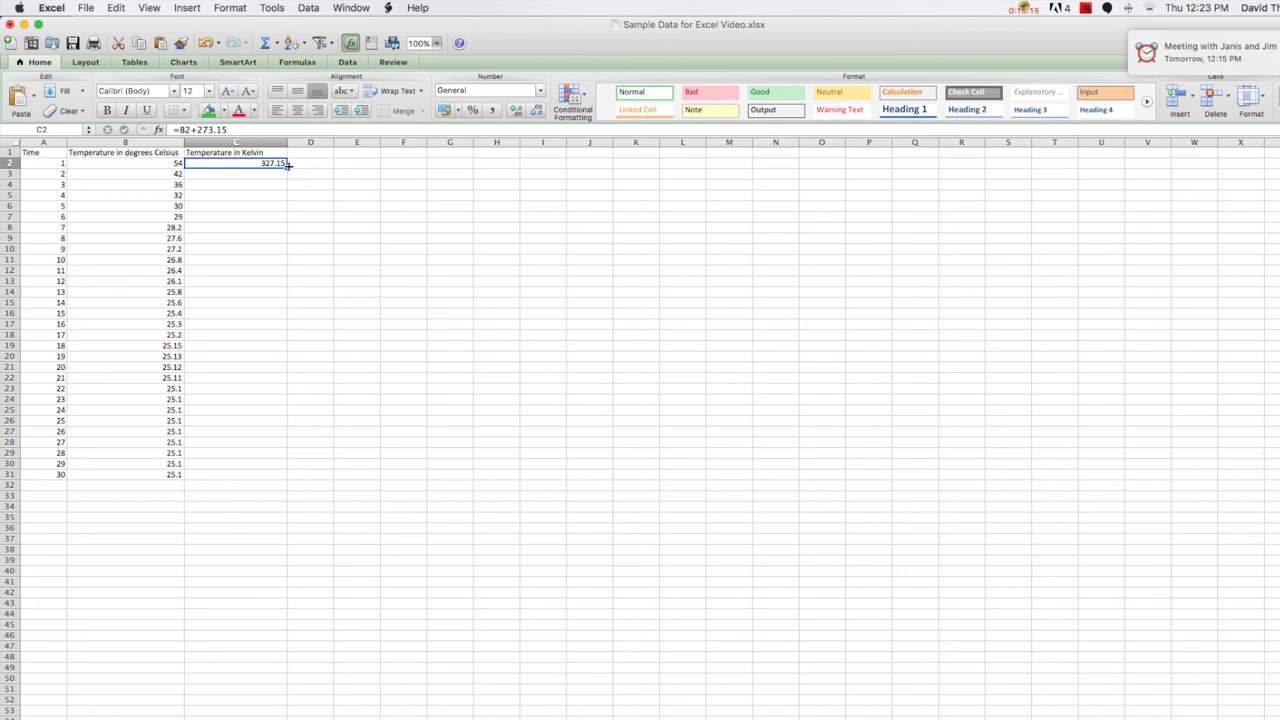
drag(288, 165, 276, 476)
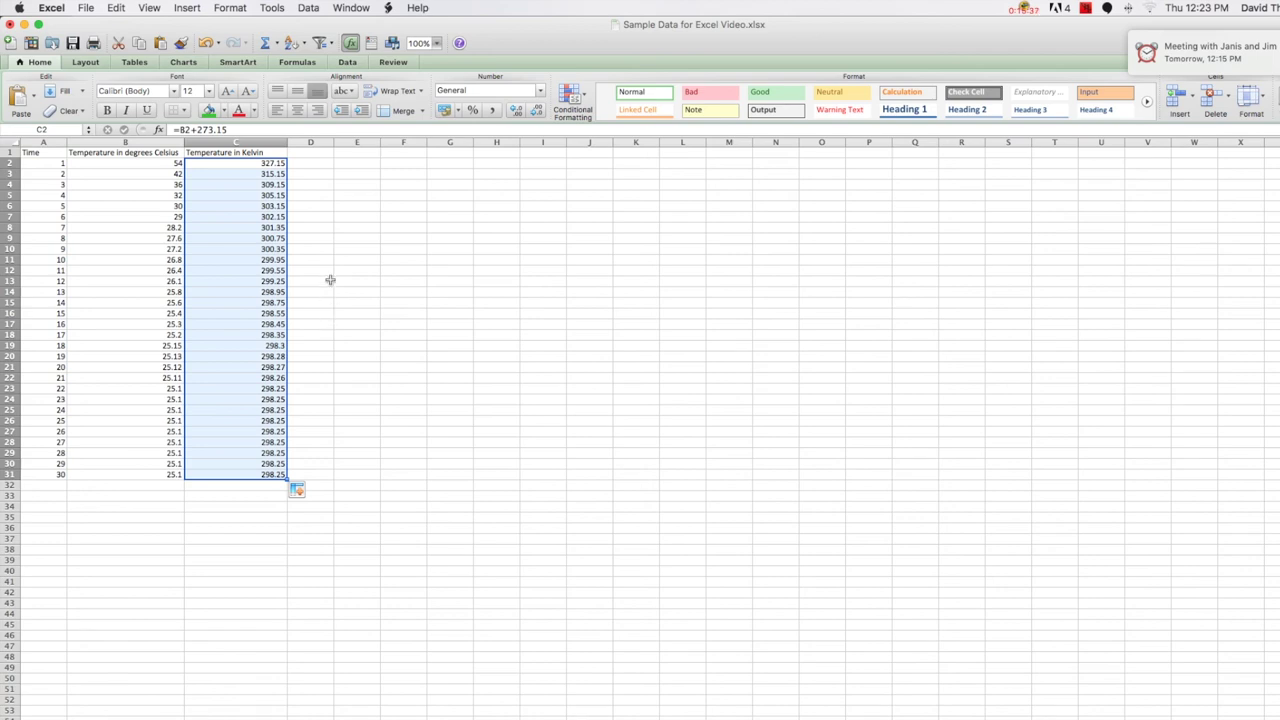
click(312, 197)
click(245, 163)
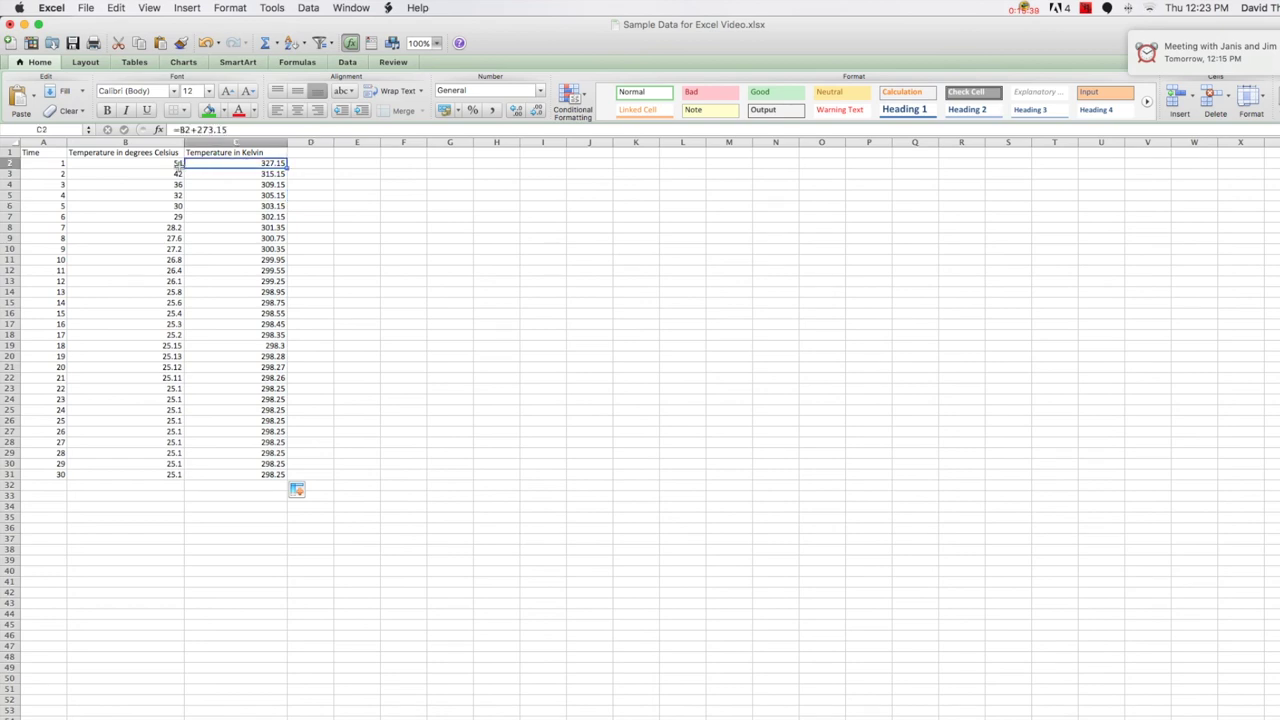
click(208, 174)
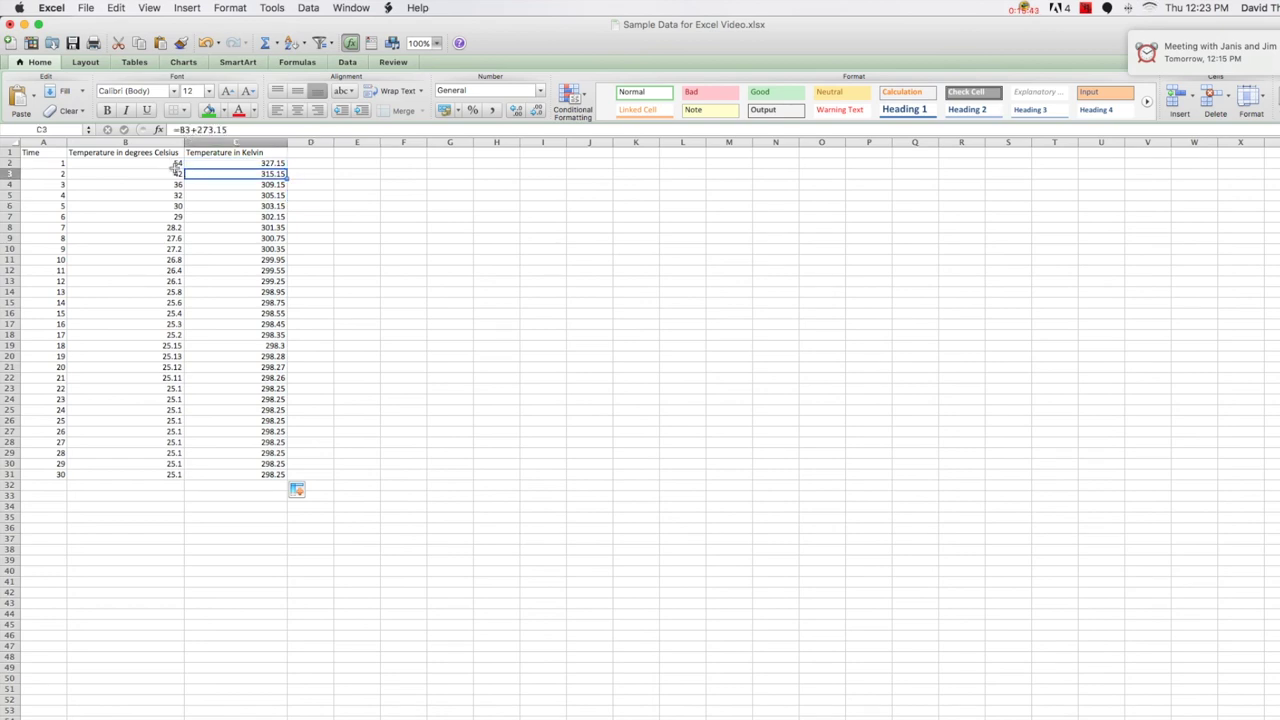
click(205, 188)
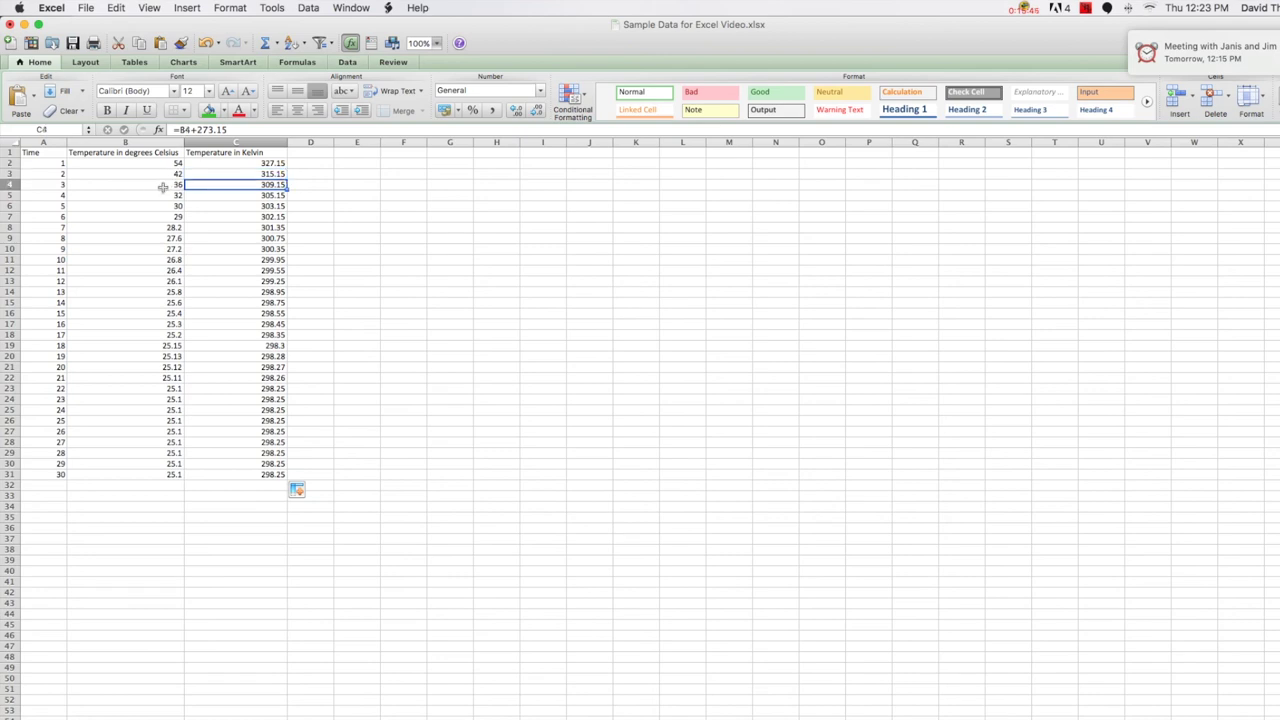
click(207, 195)
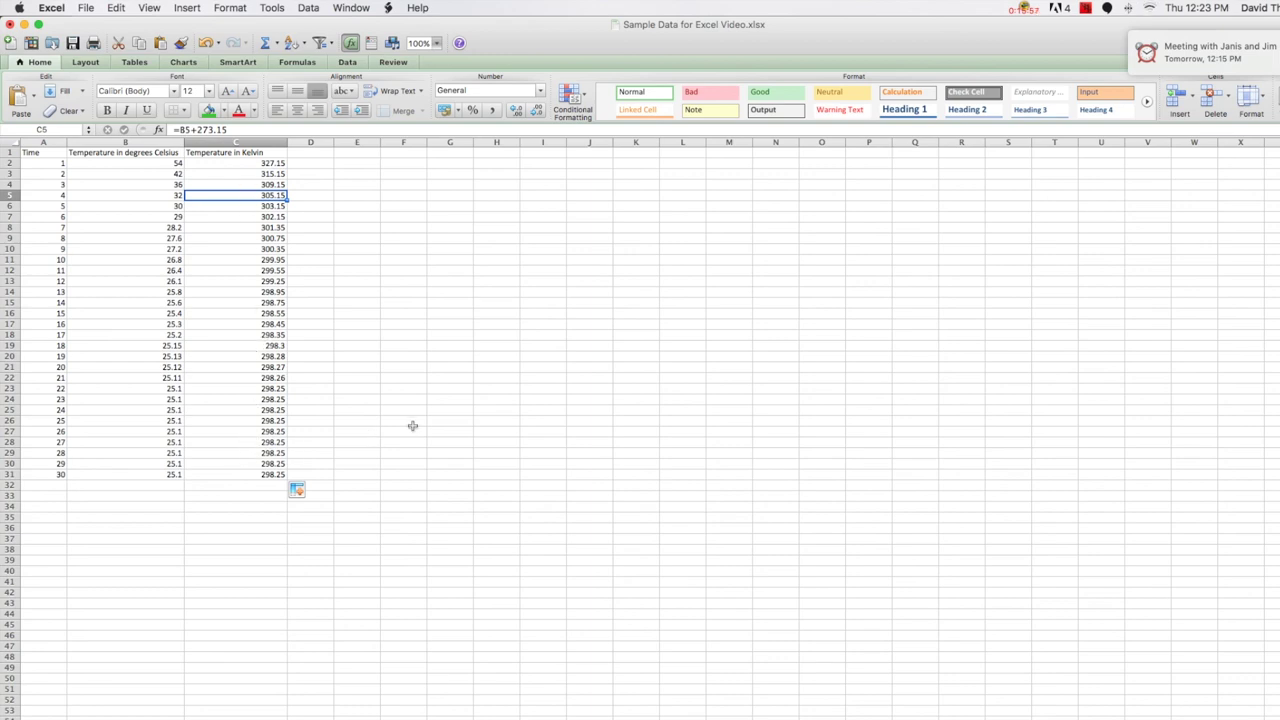
click(377, 424)
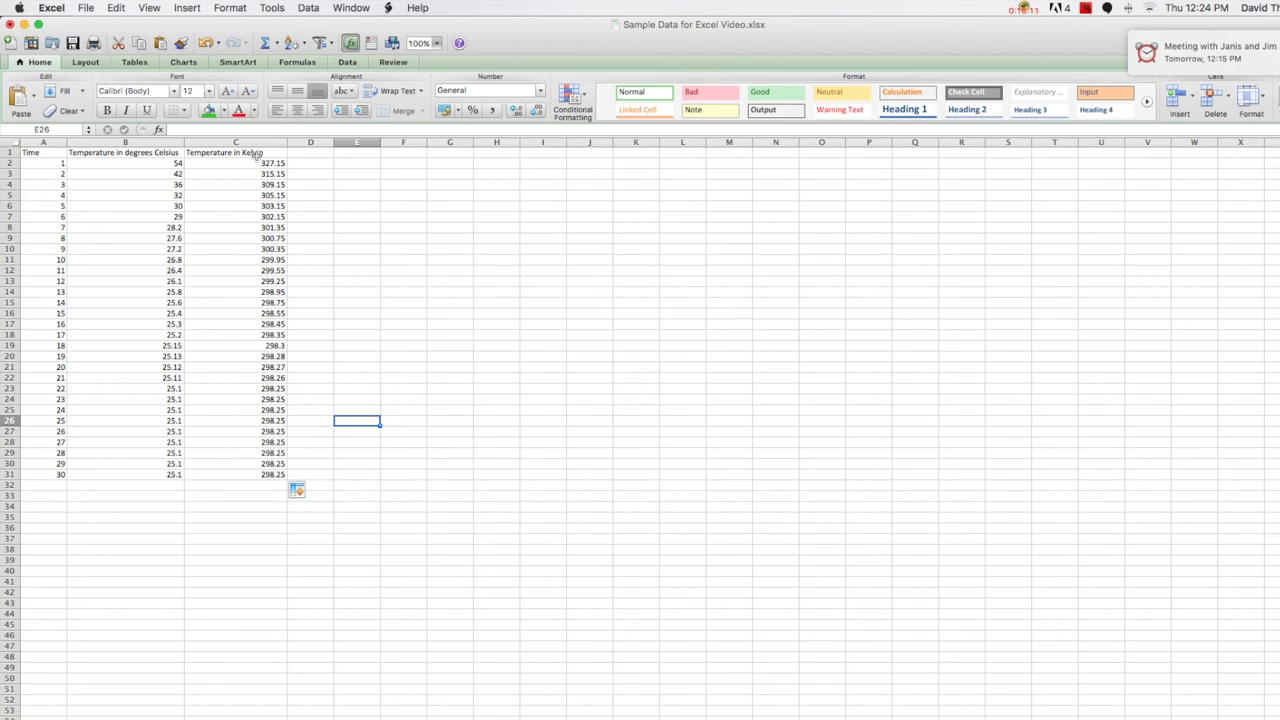
drag(57, 141, 252, 141)
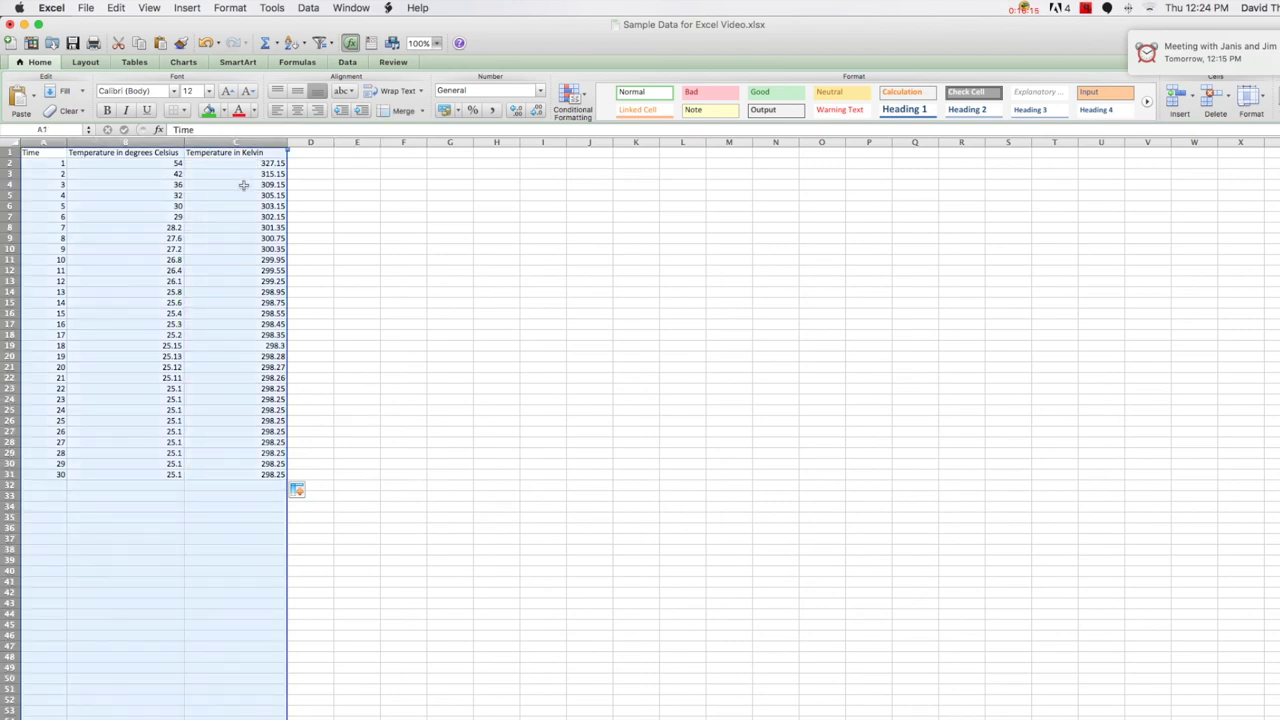
click(147, 142)
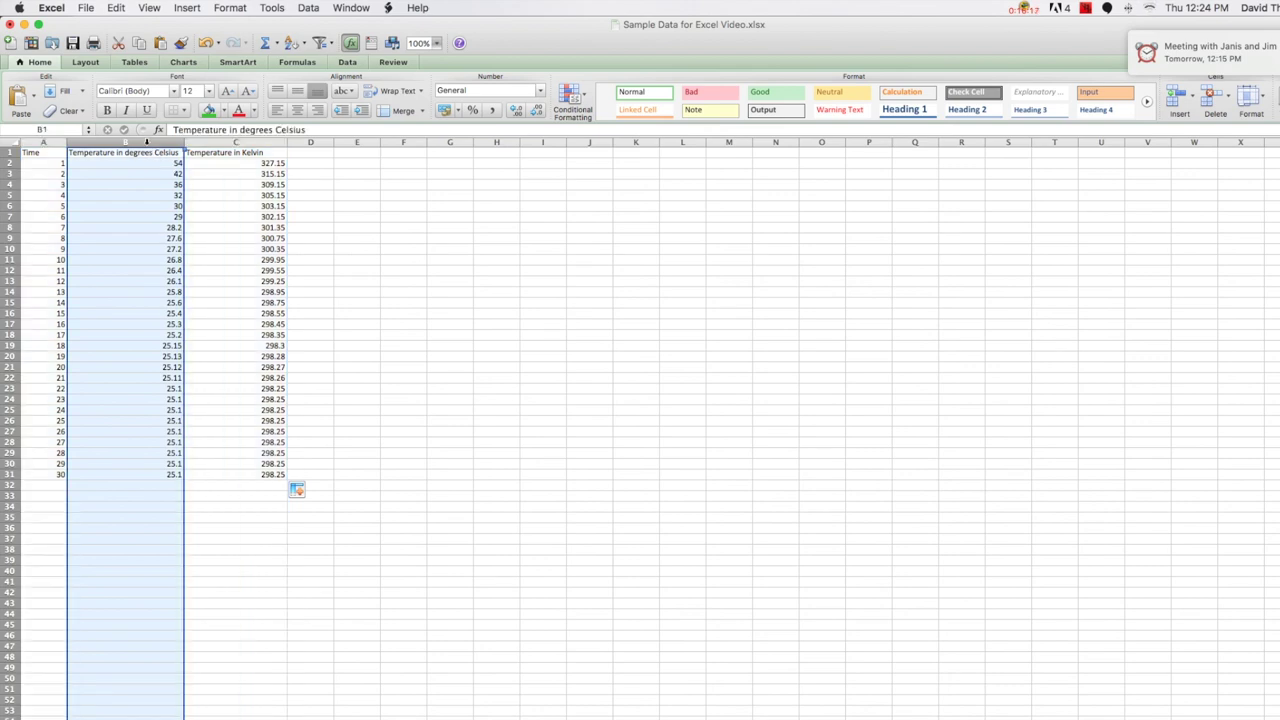
click(232, 142)
click(40, 143)
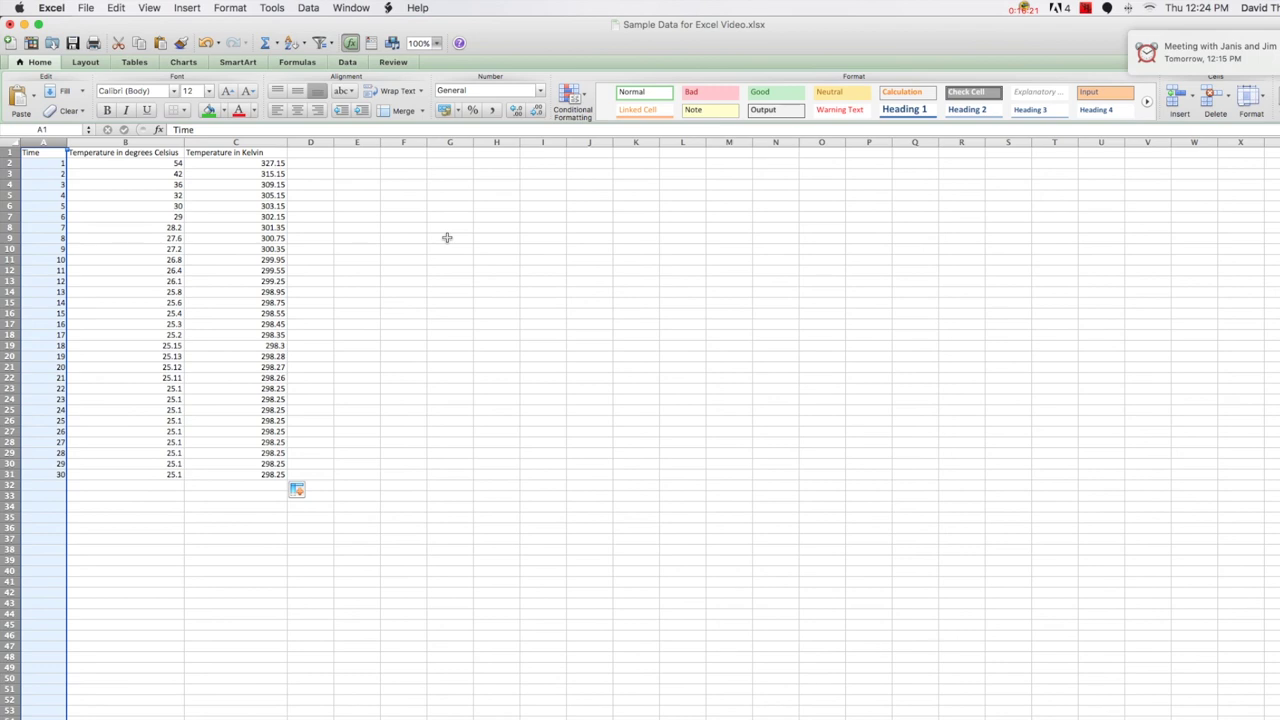
click(397, 217)
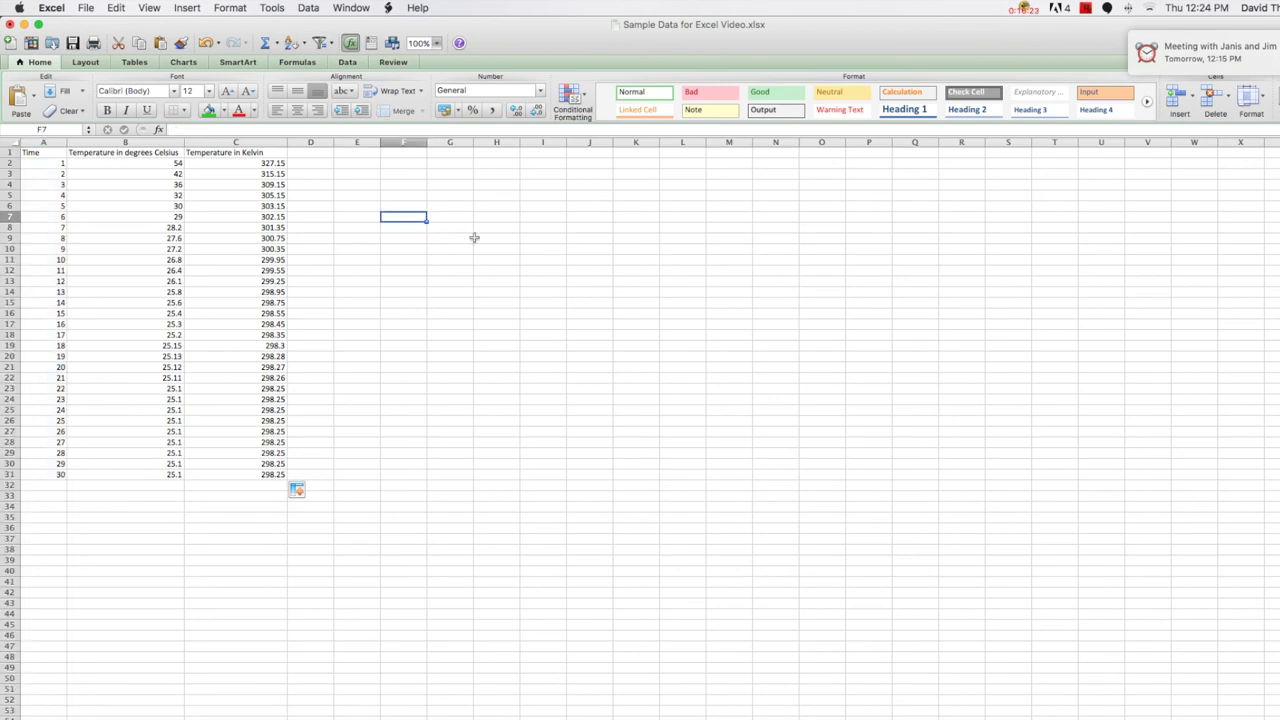
right_click(397, 217)
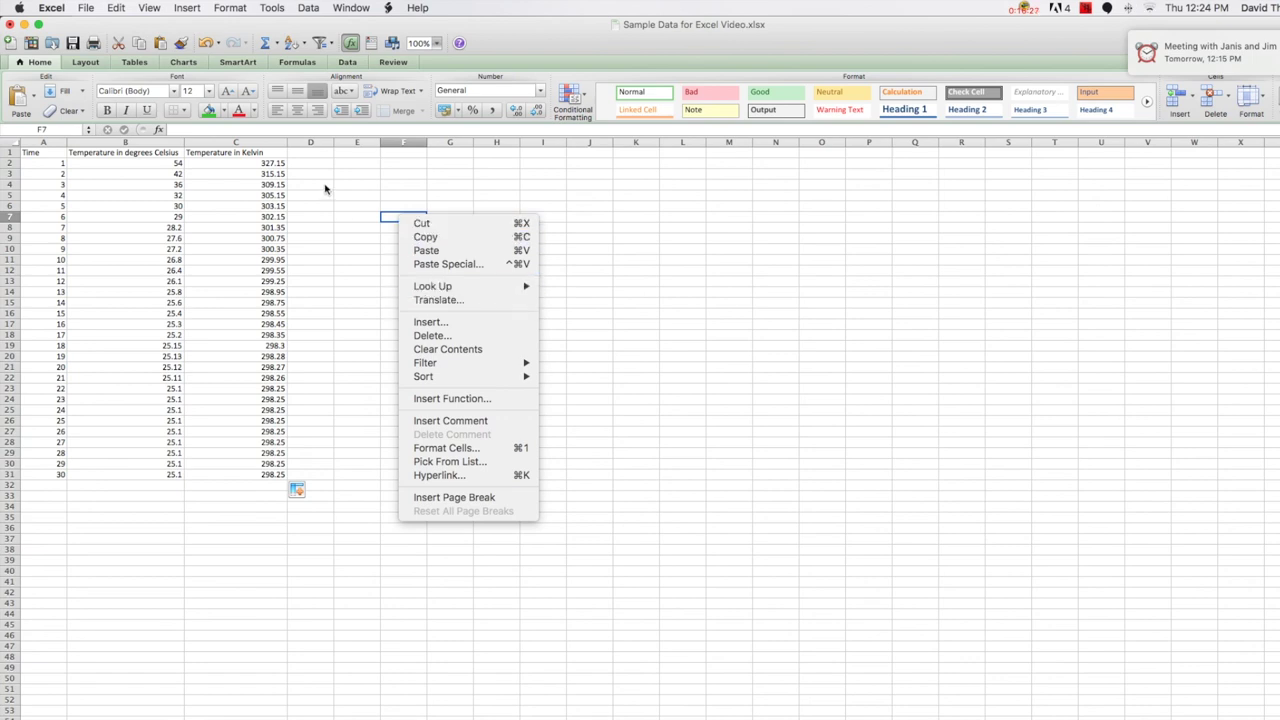
click(355, 212)
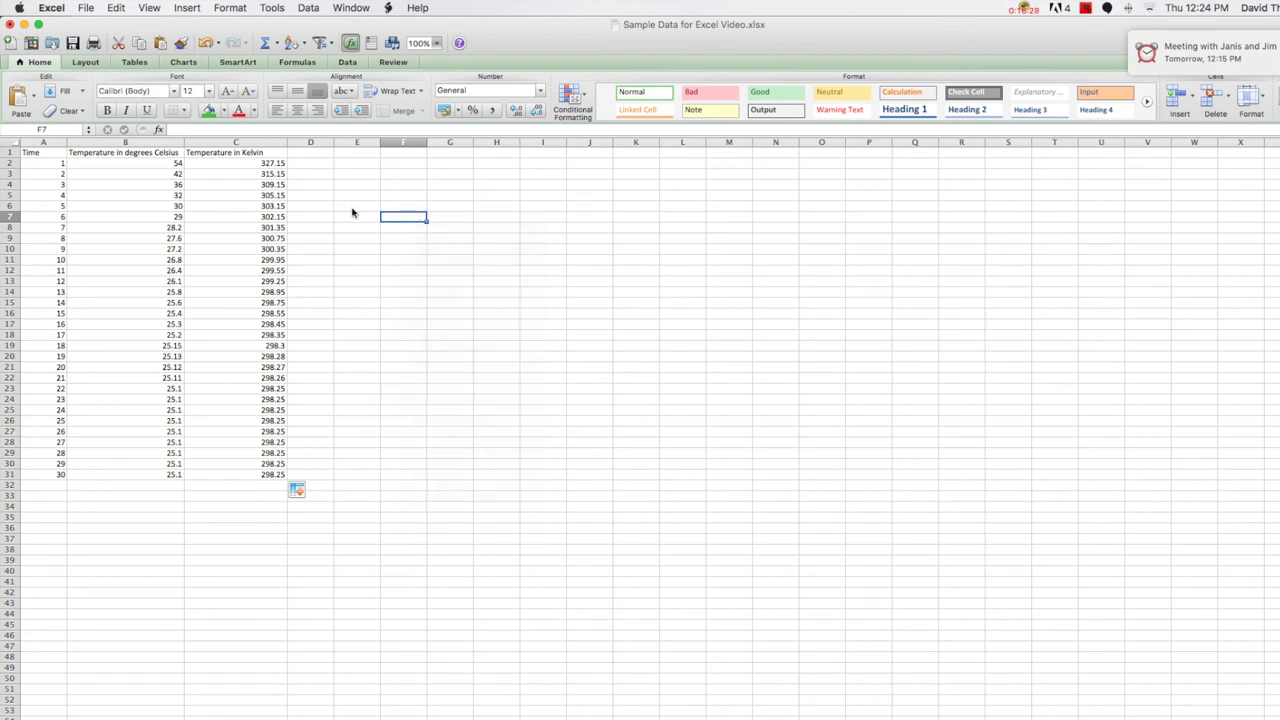
- Insert a Smooth Lined Scatter chart and size it across columns D–P, rows 7–41
click(183, 62)
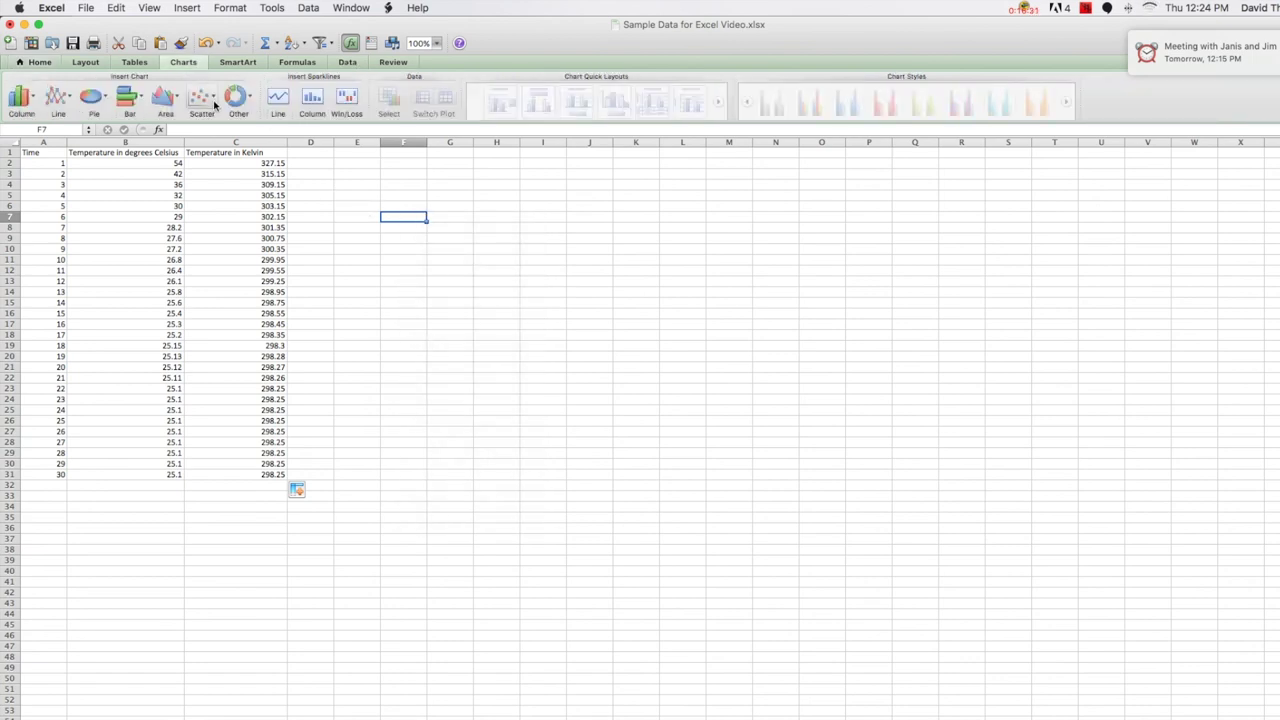
click(210, 100)
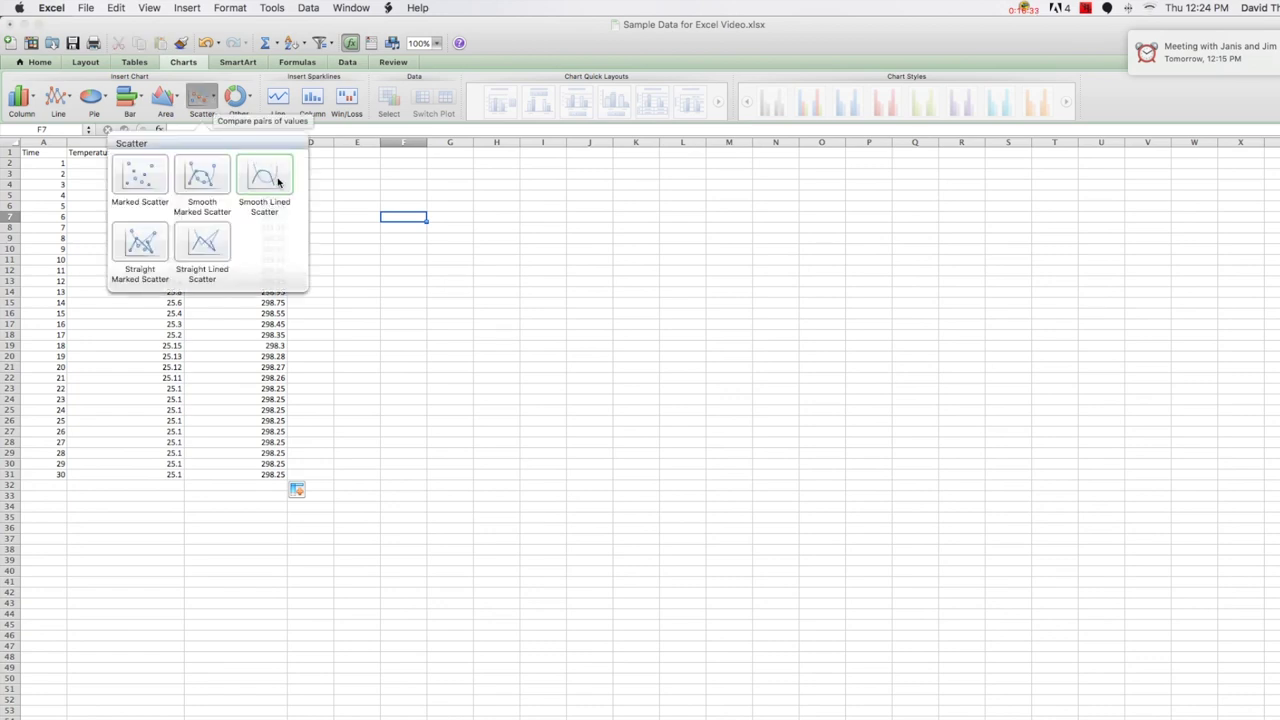
click(278, 181)
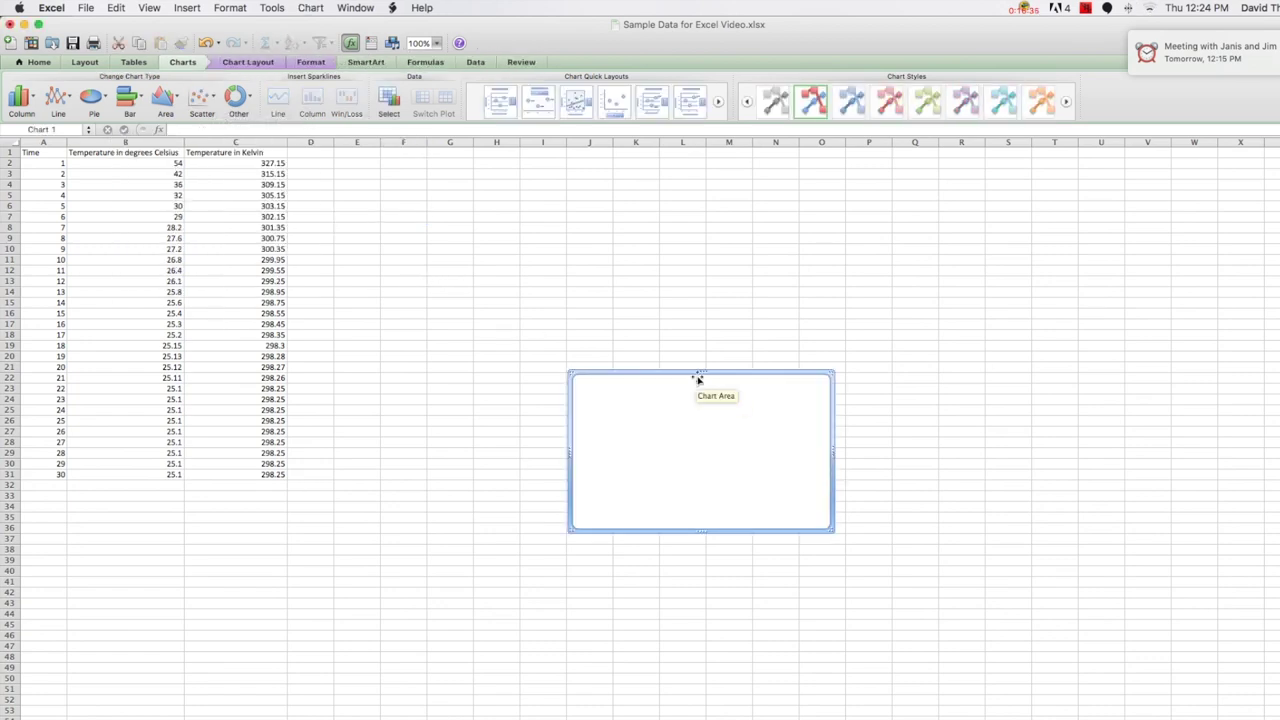
drag(674, 374, 415, 211)
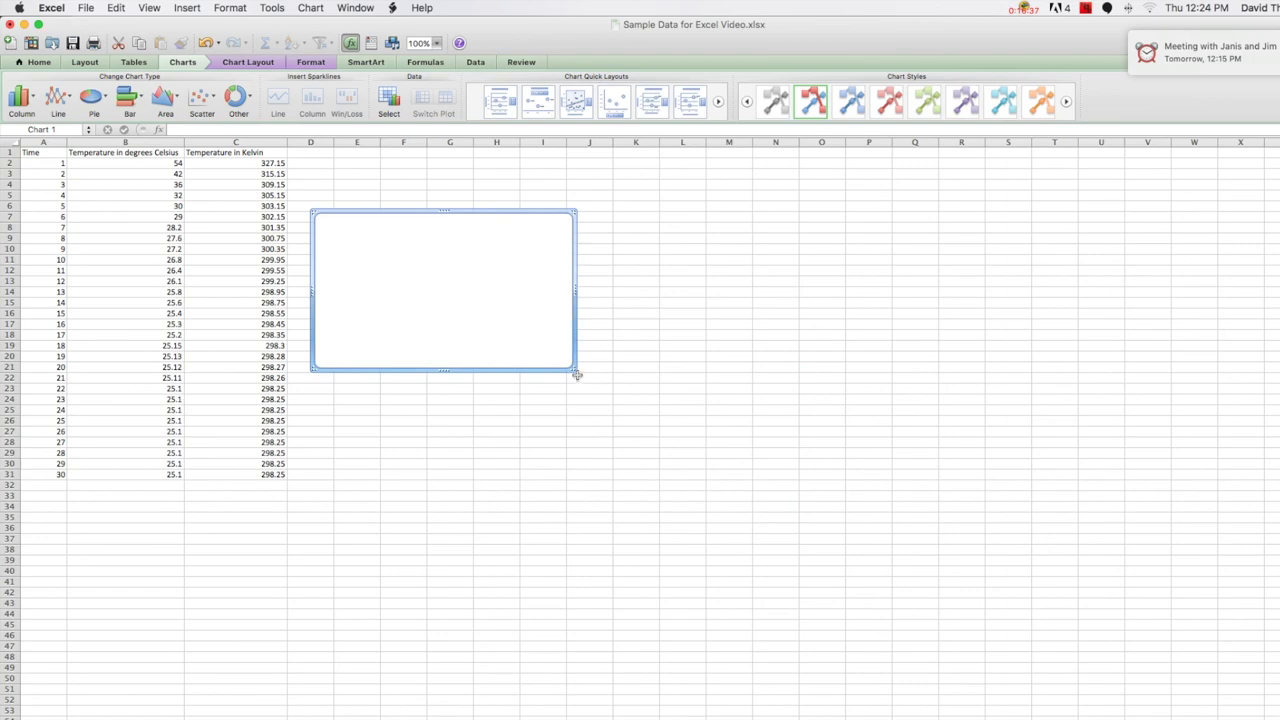
drag(576, 373, 846, 577)
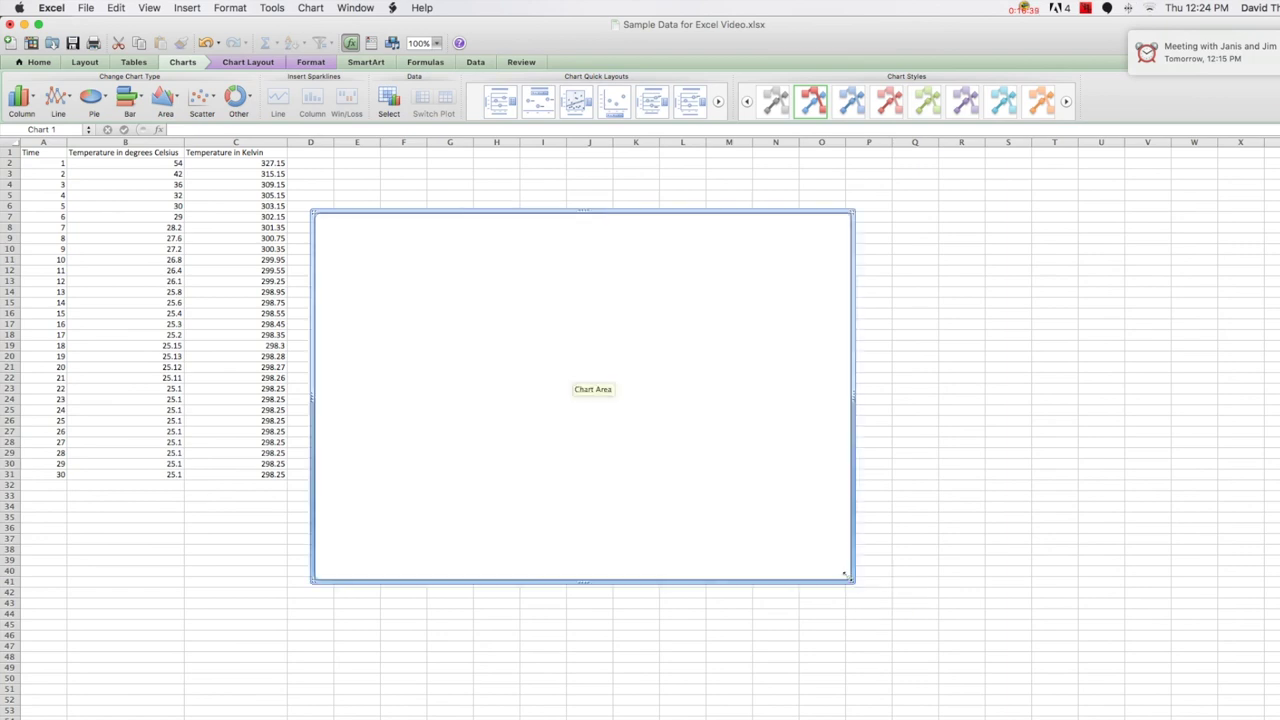
- Add a new data series, Series1, to the empty chart through Select Data
right_click(583, 363)
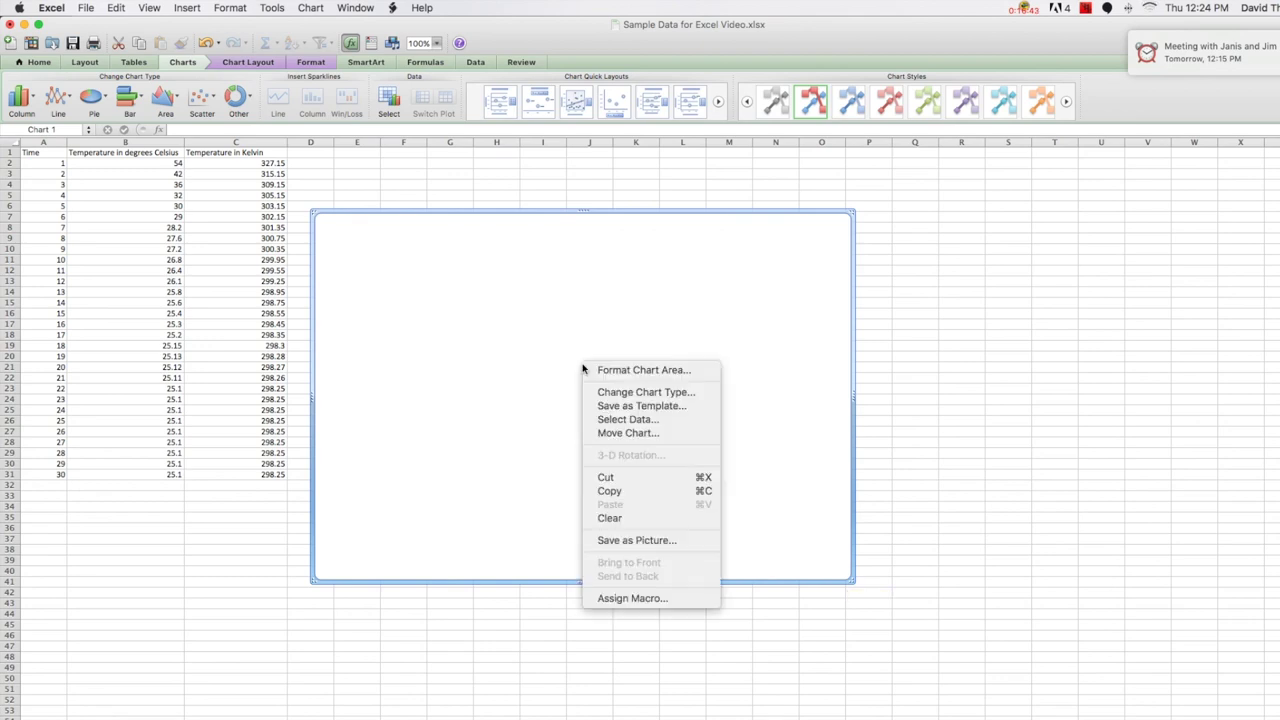
click(627, 419)
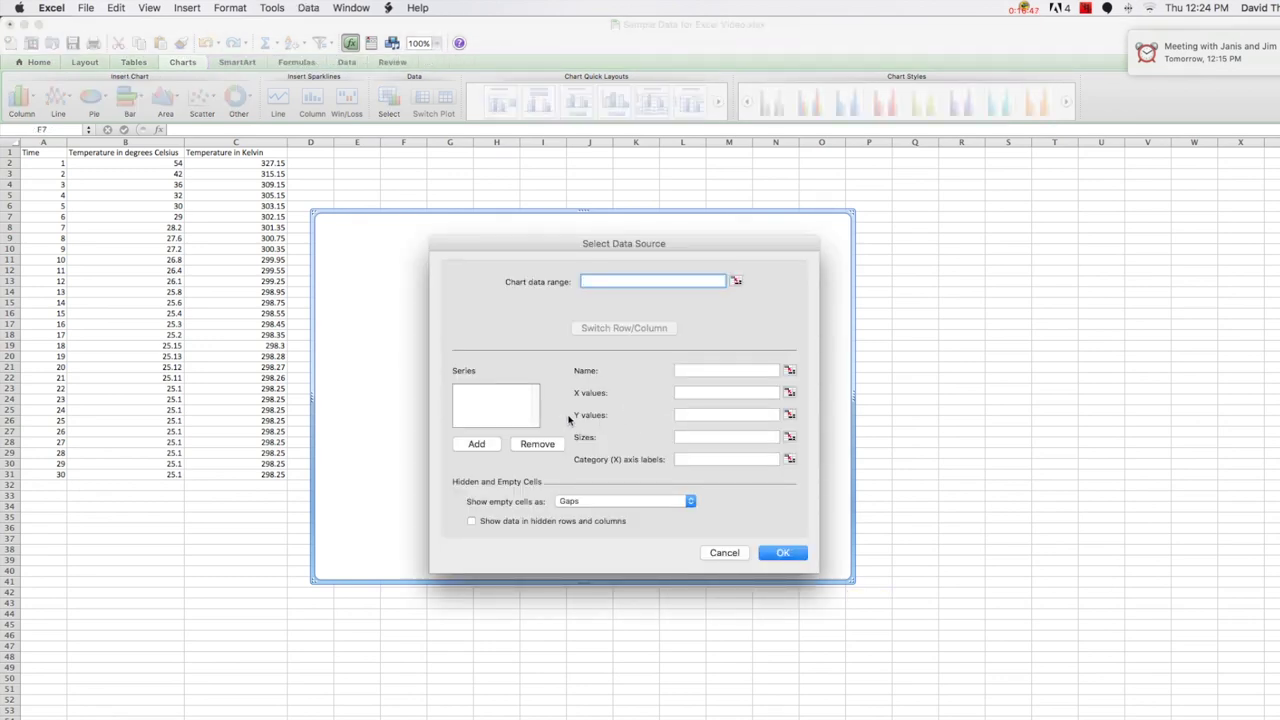
click(498, 446)
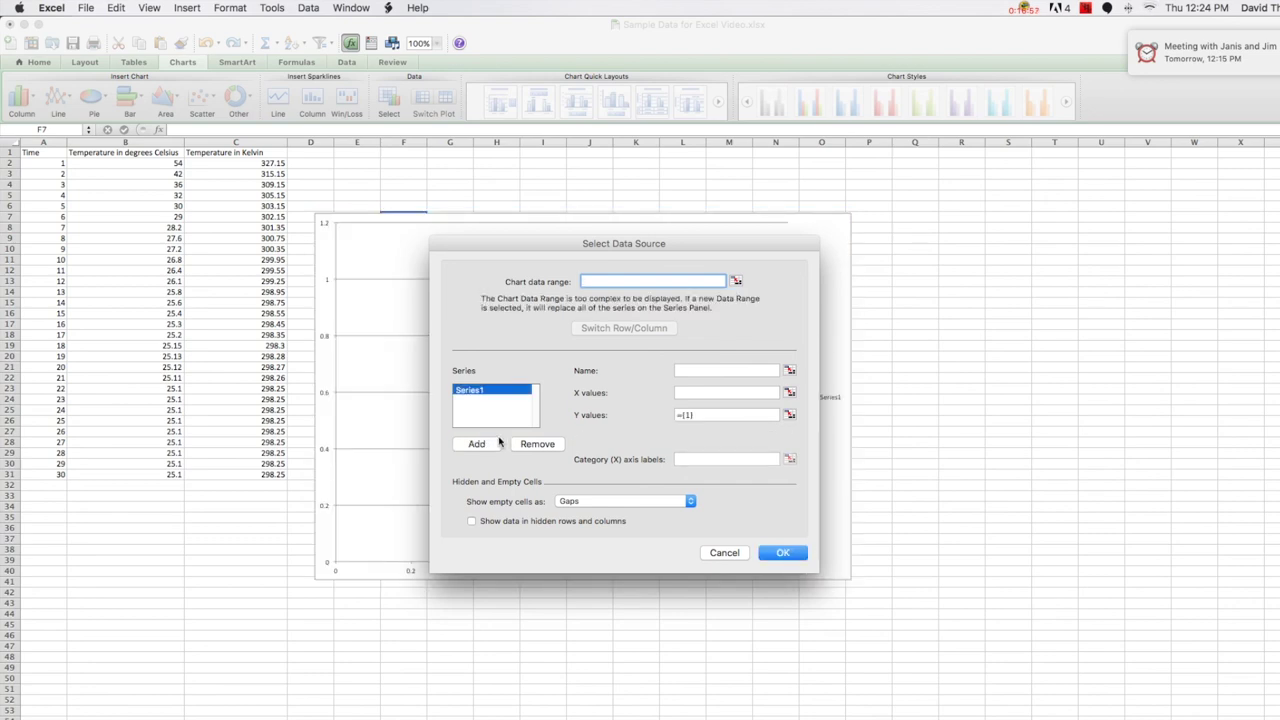
click(504, 391)
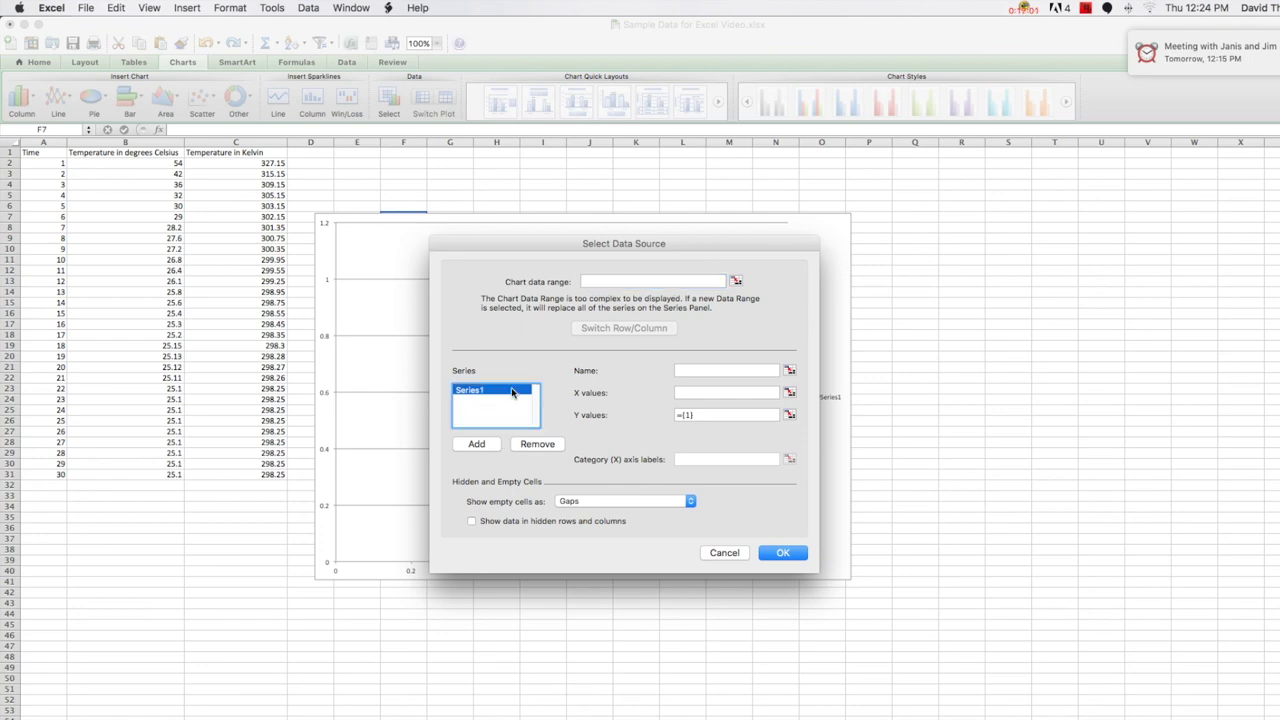
click(722, 370)
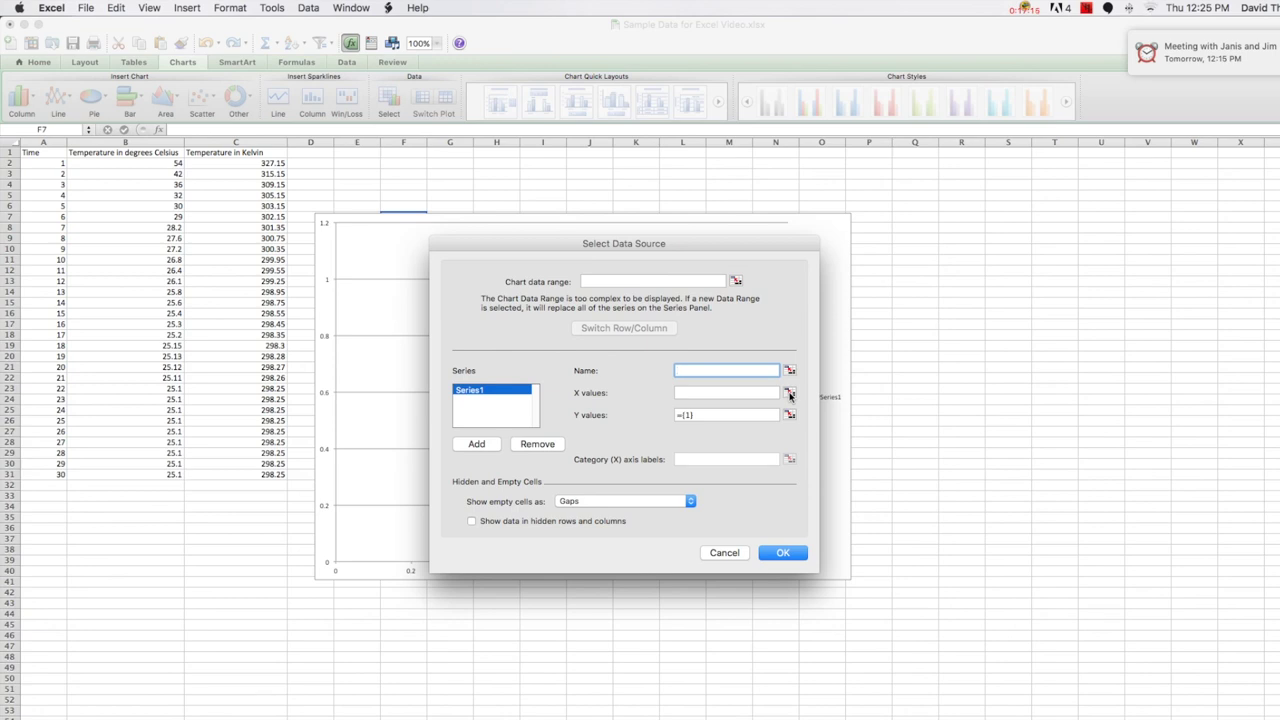
- Set Series1's X values to times A2:A31 and Y values to Kelvin C2:C31
click(789, 394)
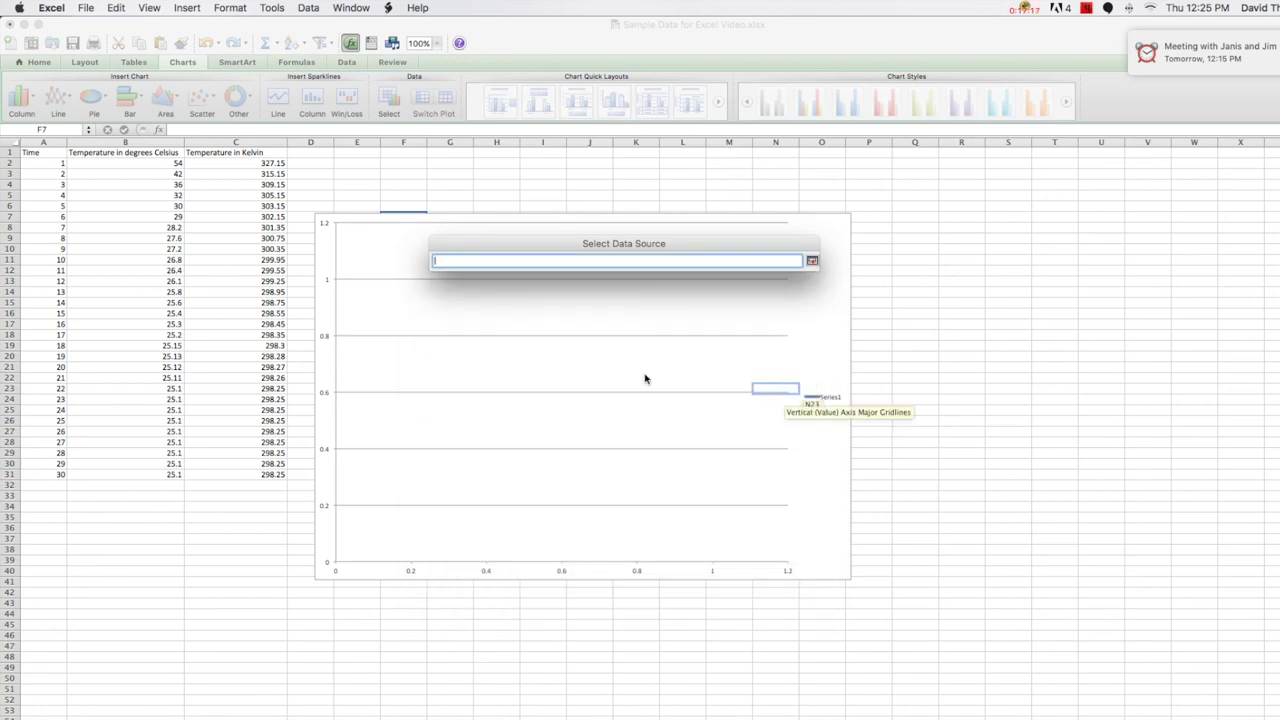
drag(58, 164, 68, 474)
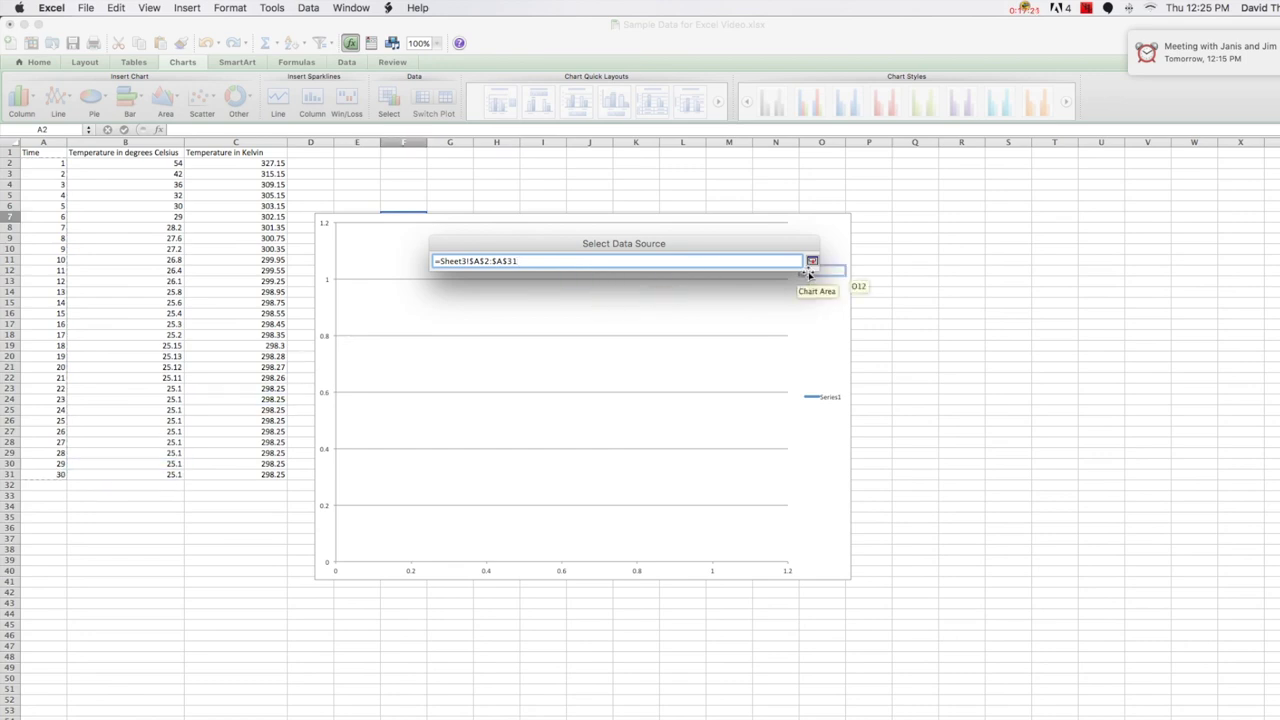
click(815, 264)
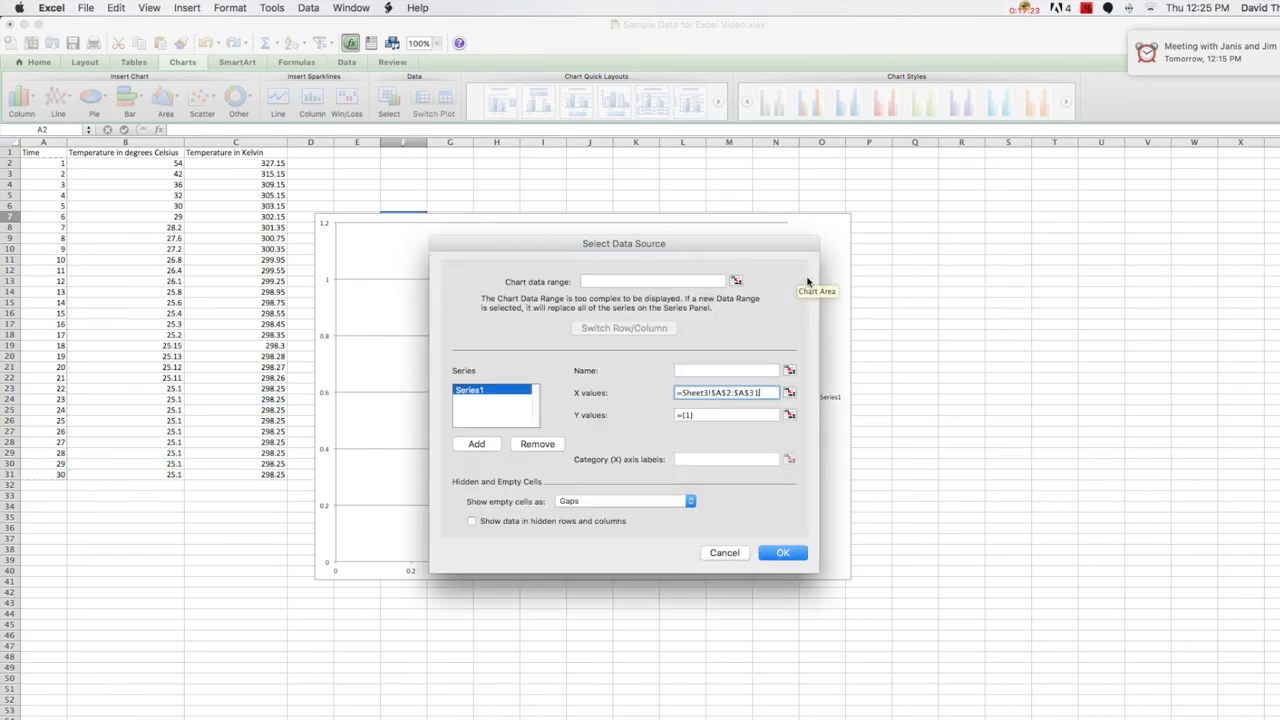
click(788, 412)
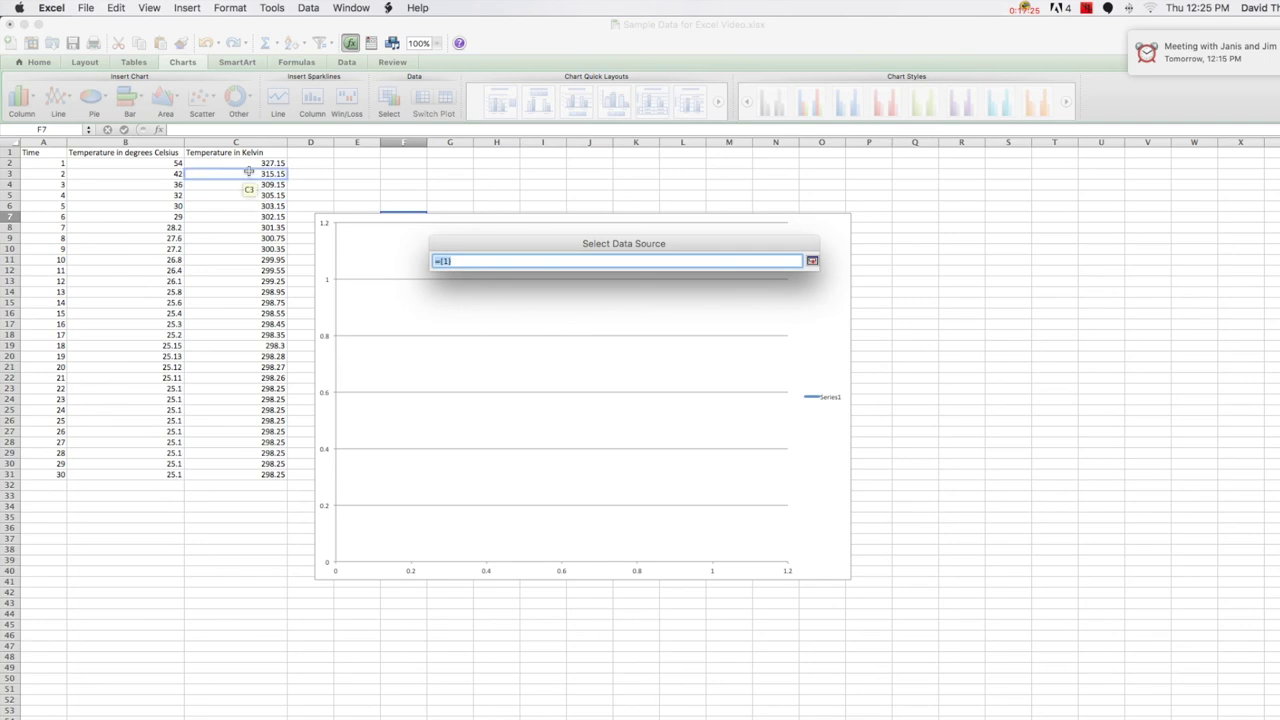
drag(258, 163, 256, 474)
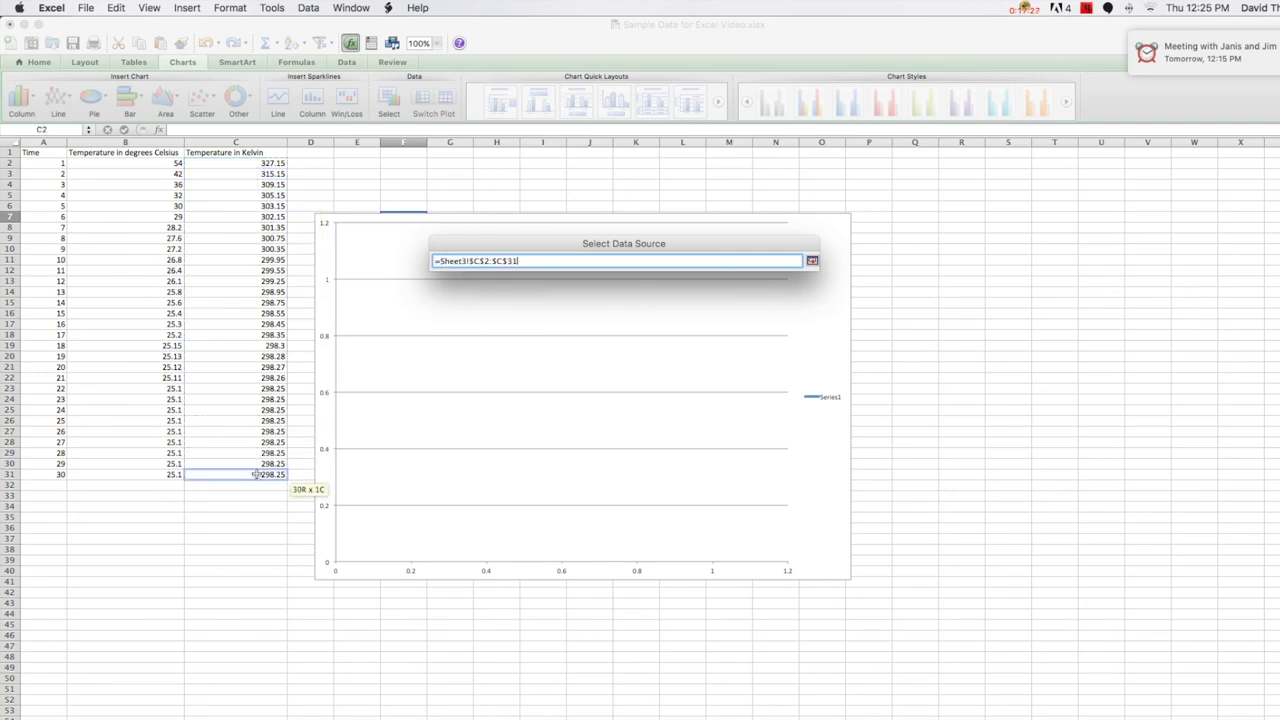
click(815, 264)
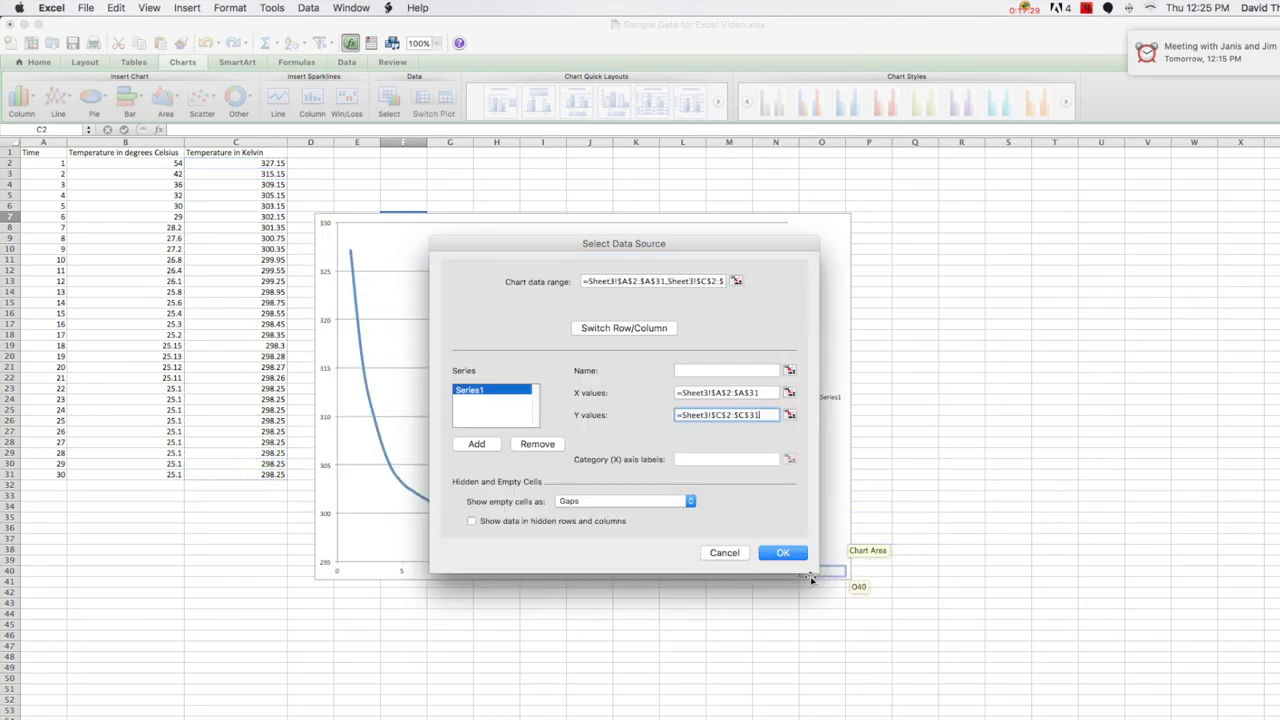
click(797, 557)
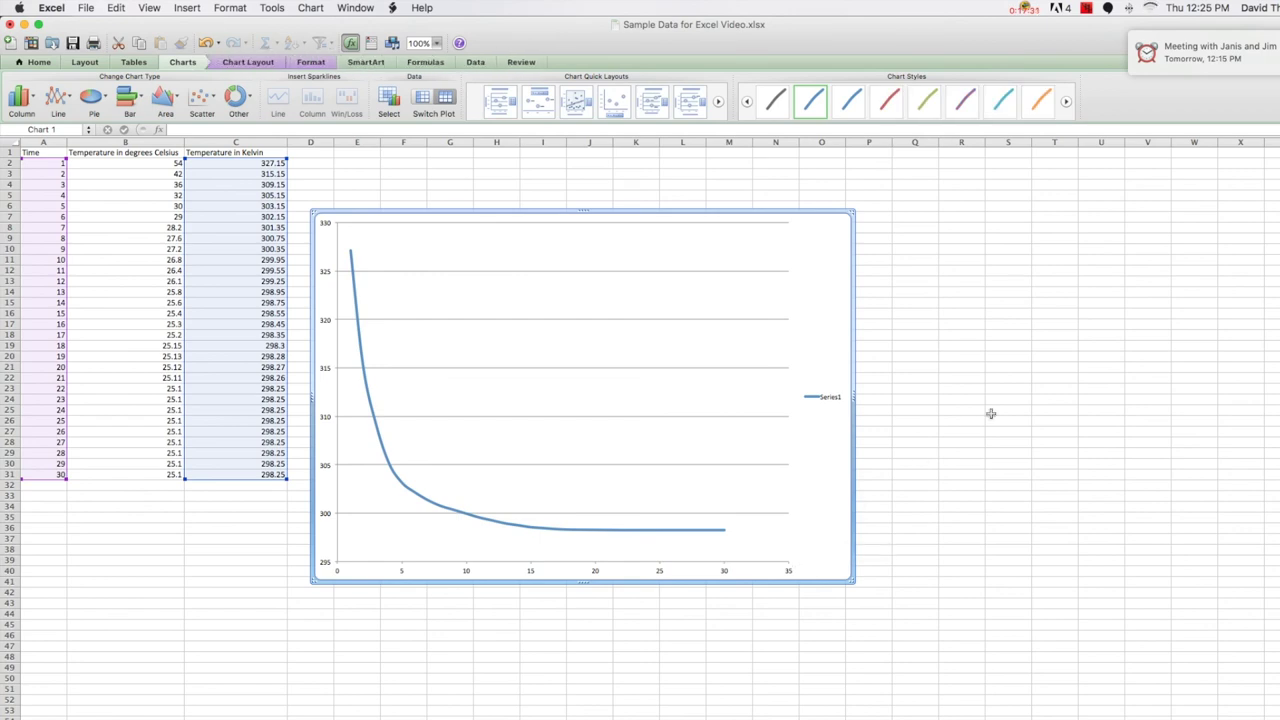
- Delete the Series1 legend and select the widened plot area
click(825, 398)
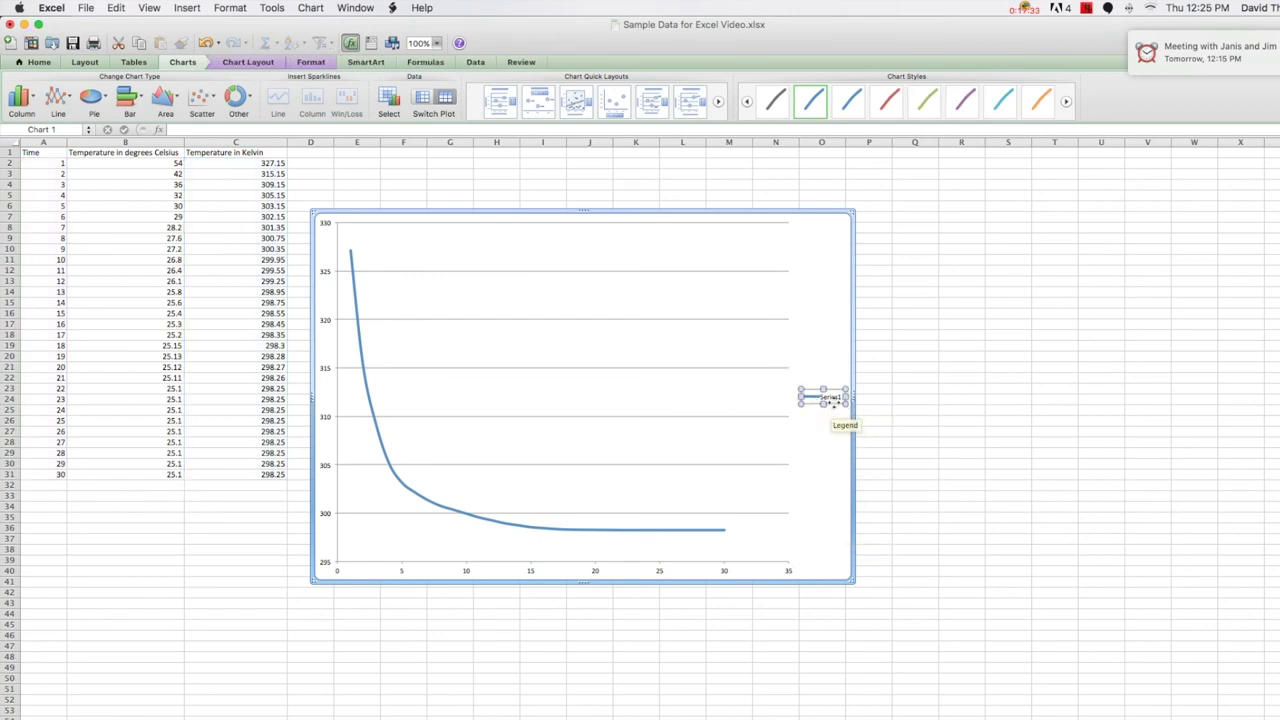
key(Delete)
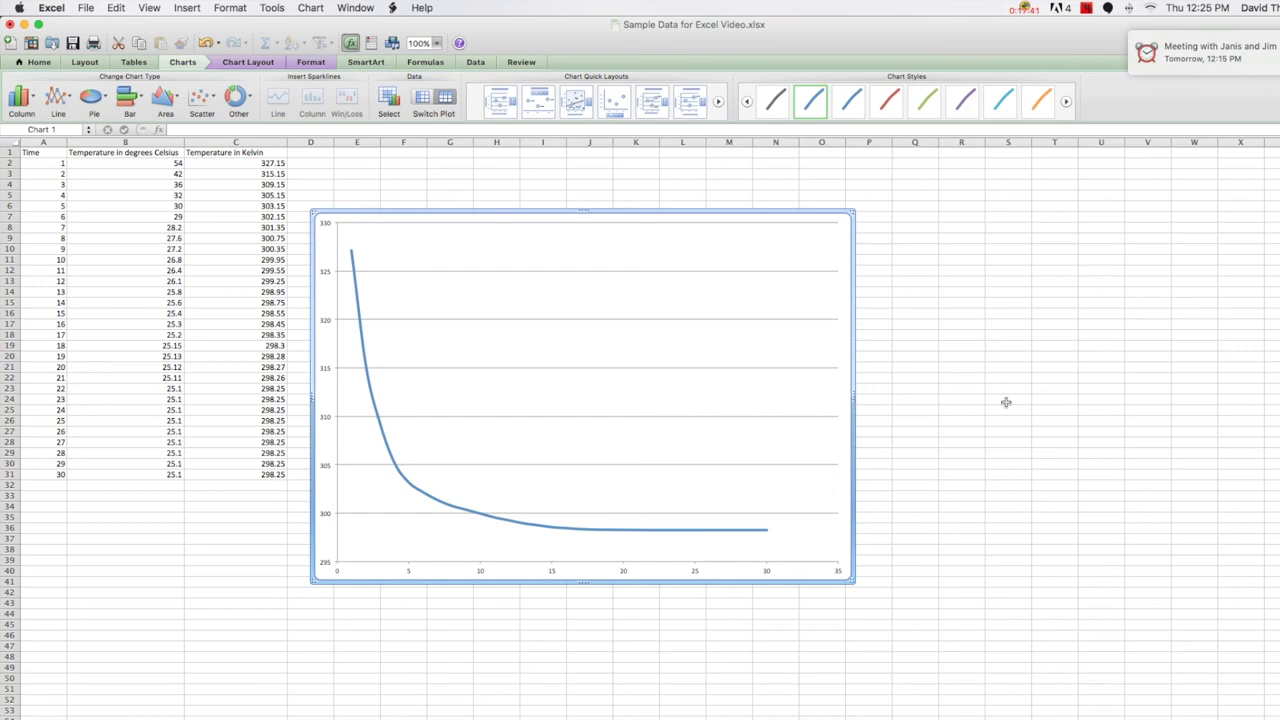
click(697, 249)
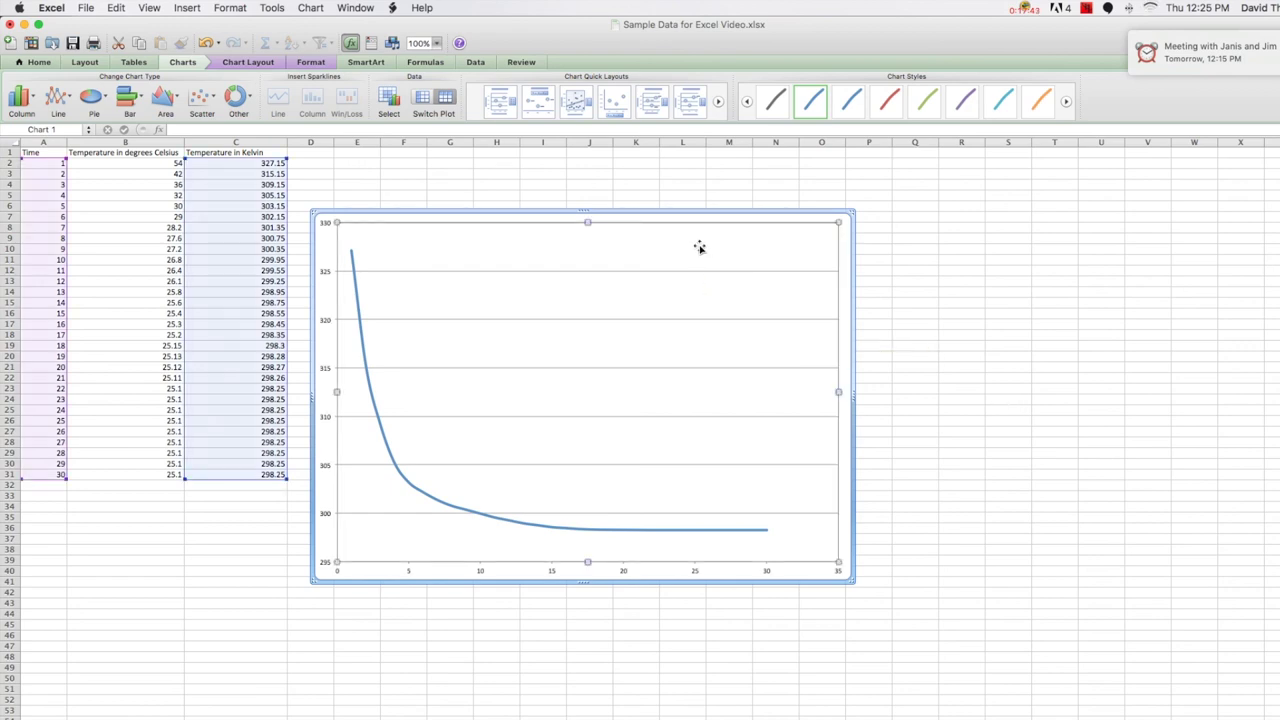